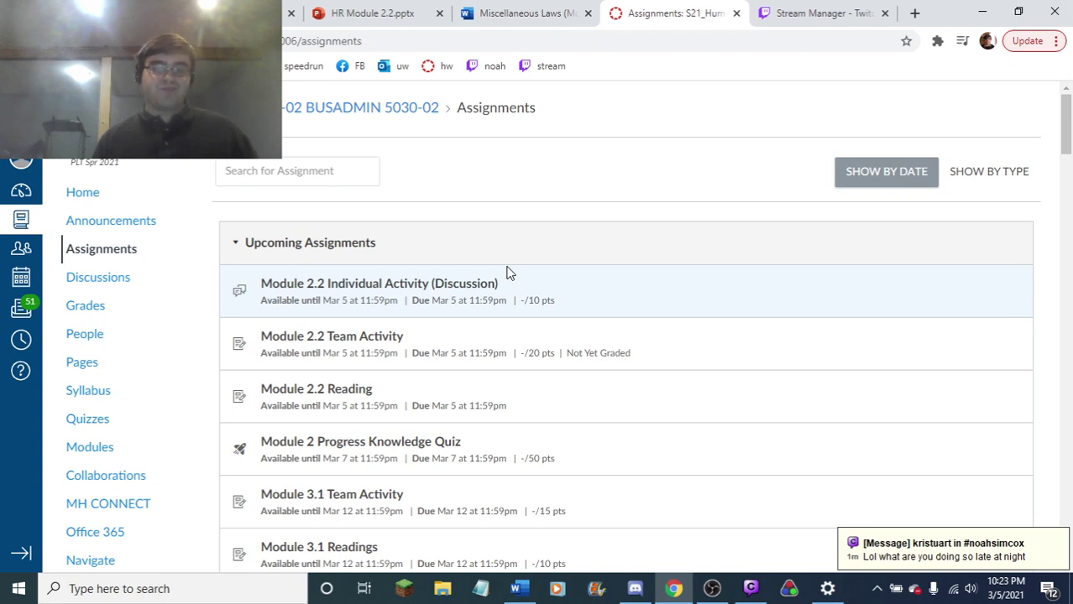
- Open the Module 2.2 Individual Activity discussion and read its posting instructions and the first classmates' posts
left_click(436, 286)
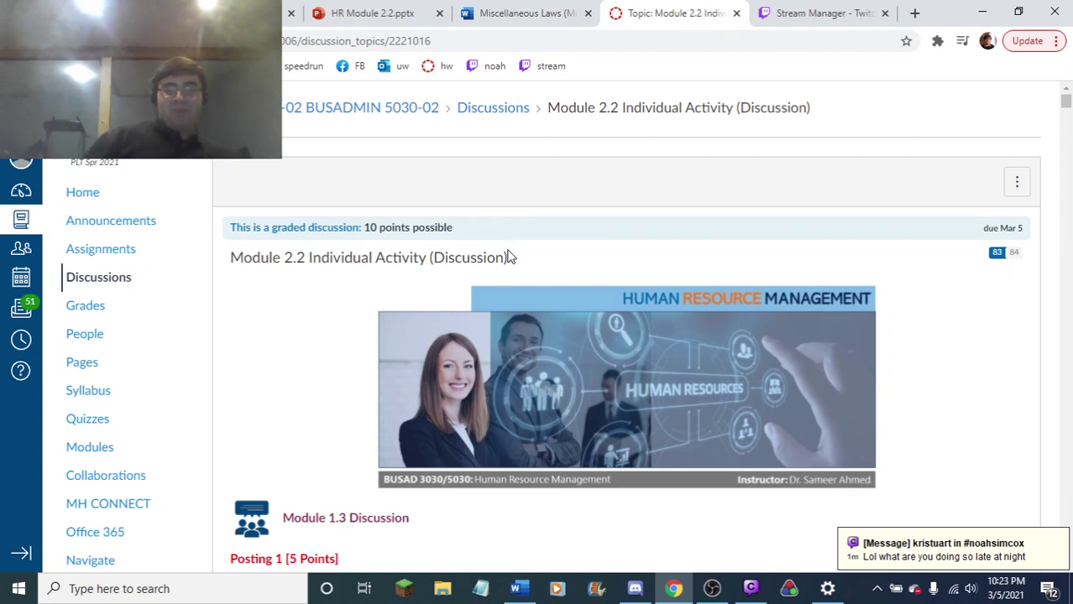
left_click(979, 548)
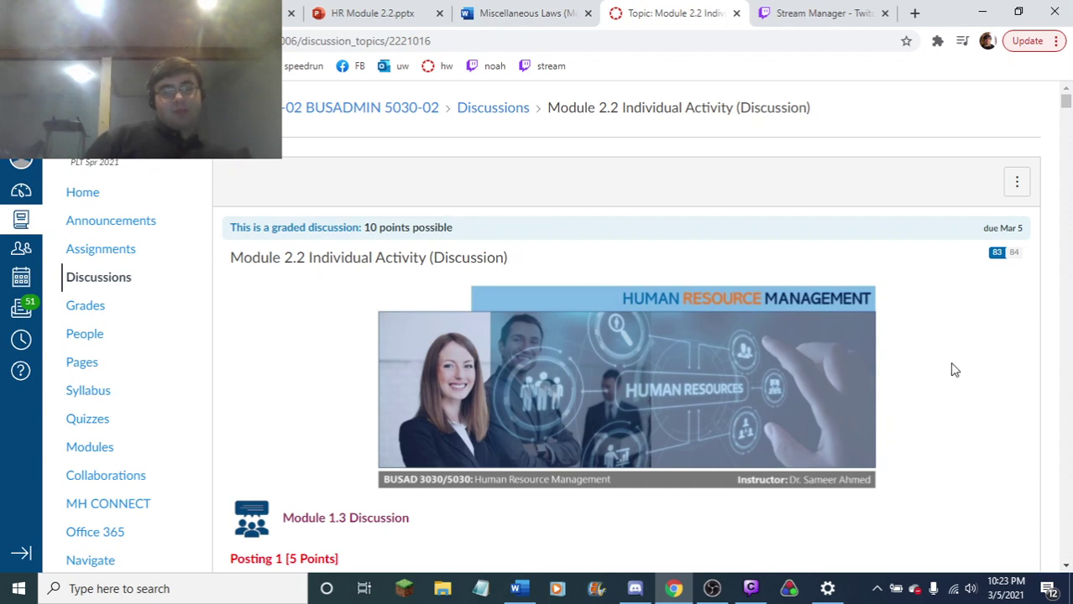
scroll(821, 359, "down", 10)
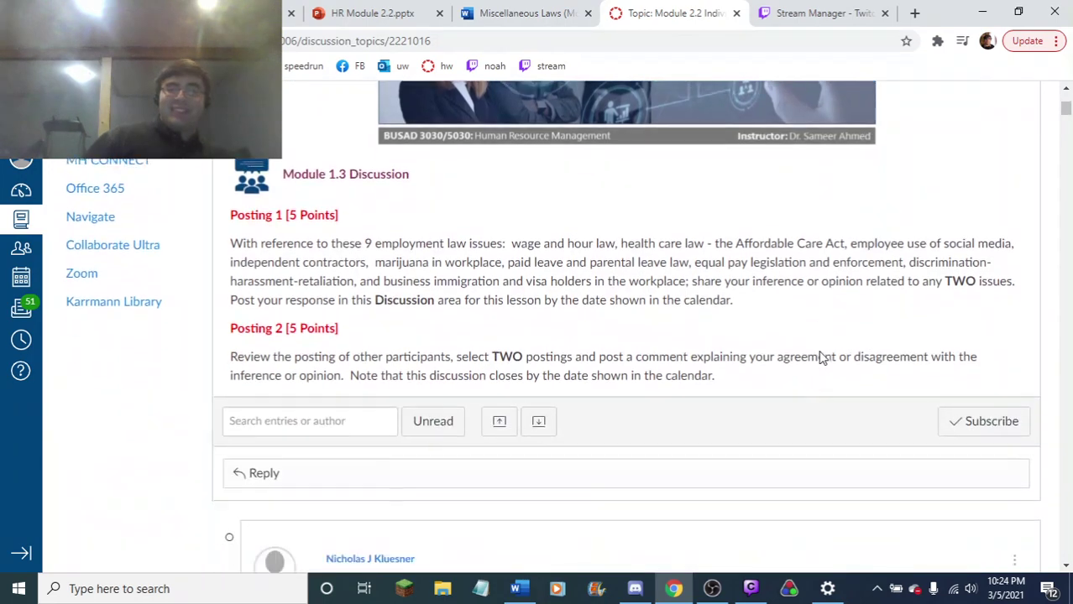
scroll(815, 360, "up", 4)
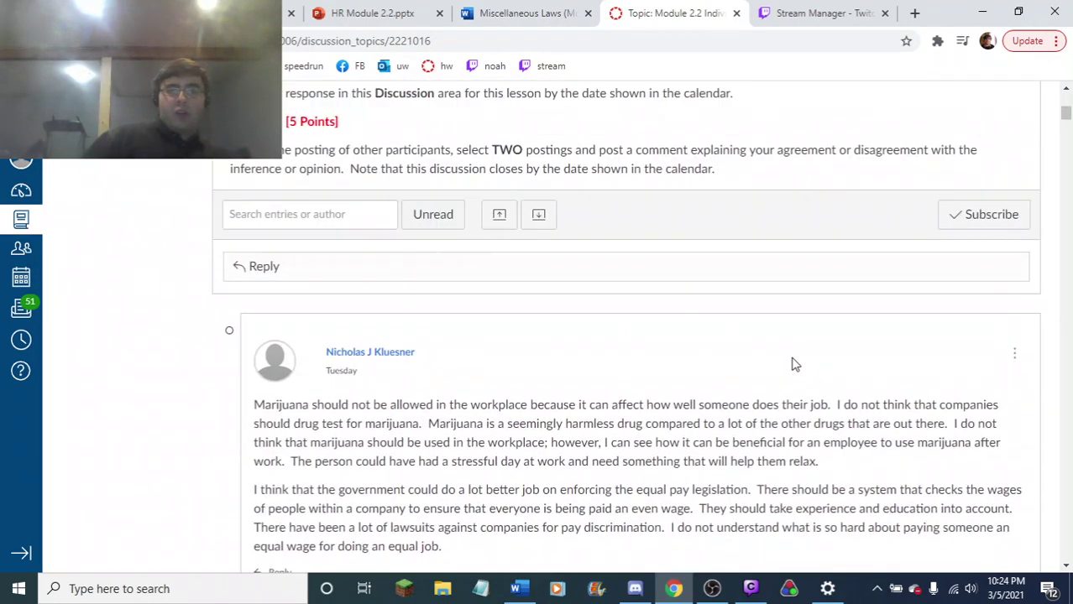
scroll(760, 382, "down", 1)
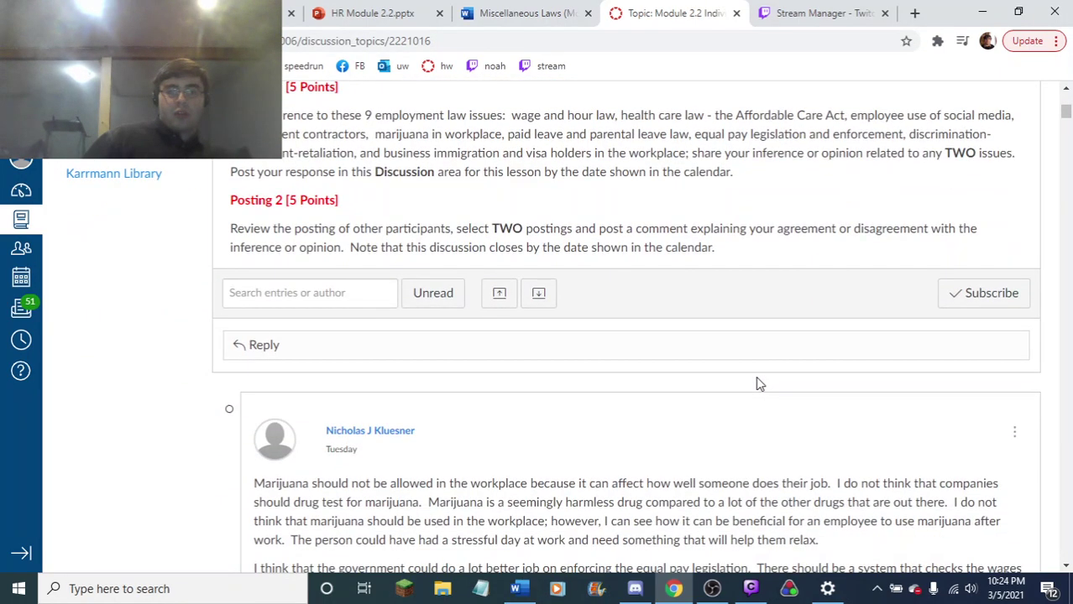
scroll(355, 350, "up", 2)
scroll(354, 352, "down", 9)
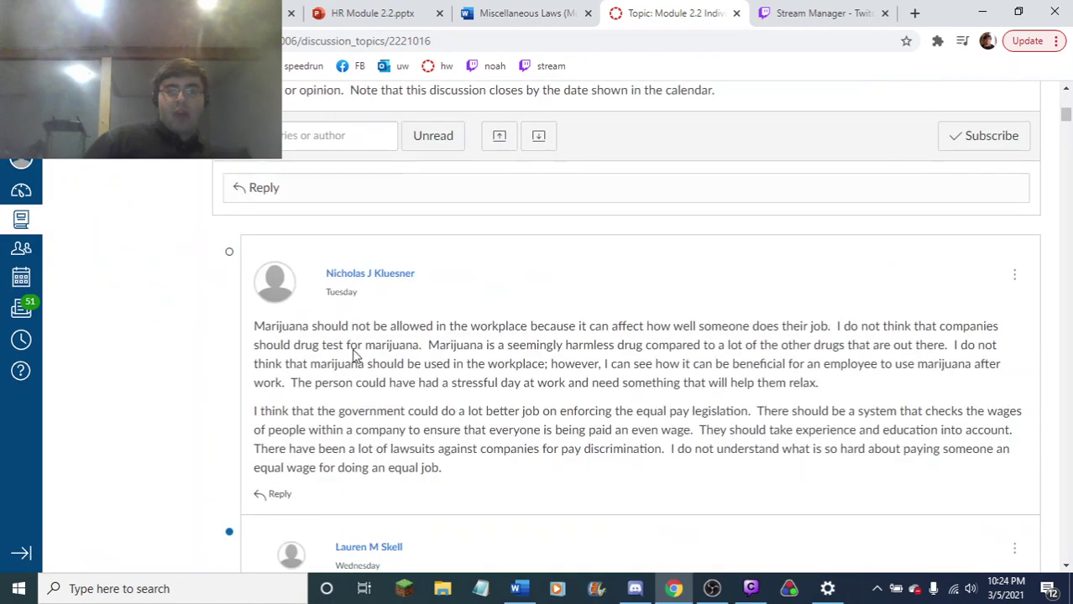
scroll(425, 340, "up", 1)
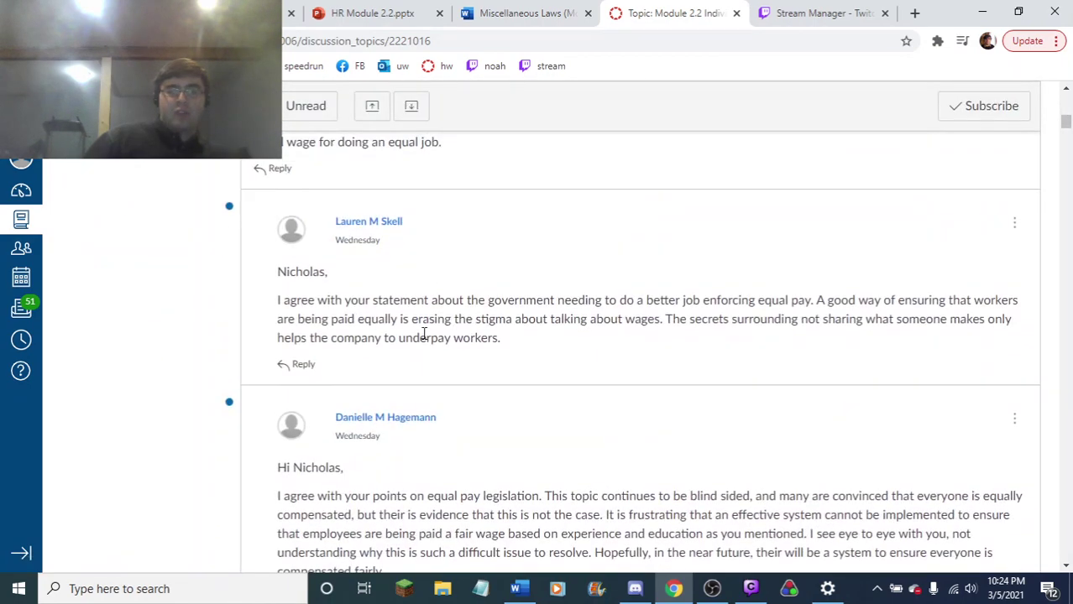
scroll(424, 334, "up", 10)
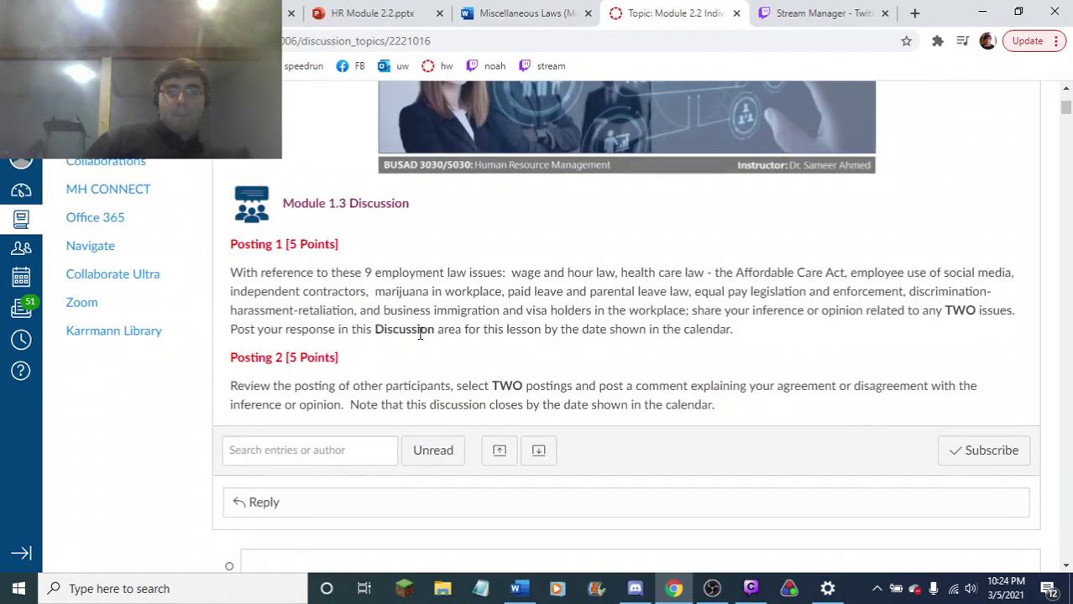
scroll(420, 333, "up", 5)
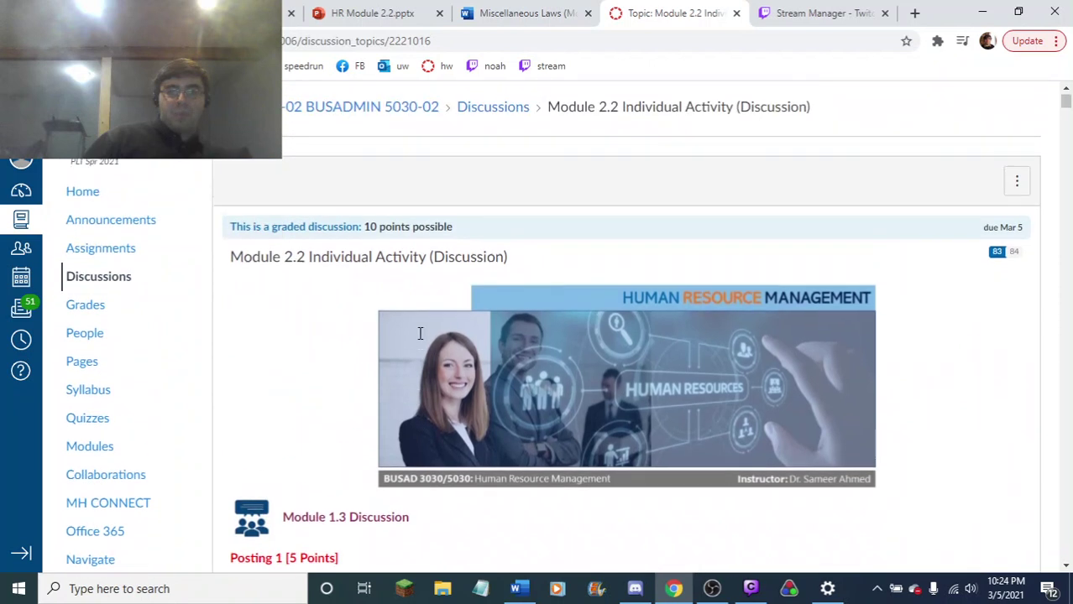
- Return from the discussion to the course's list of upcoming assignments
left_click(101, 250)
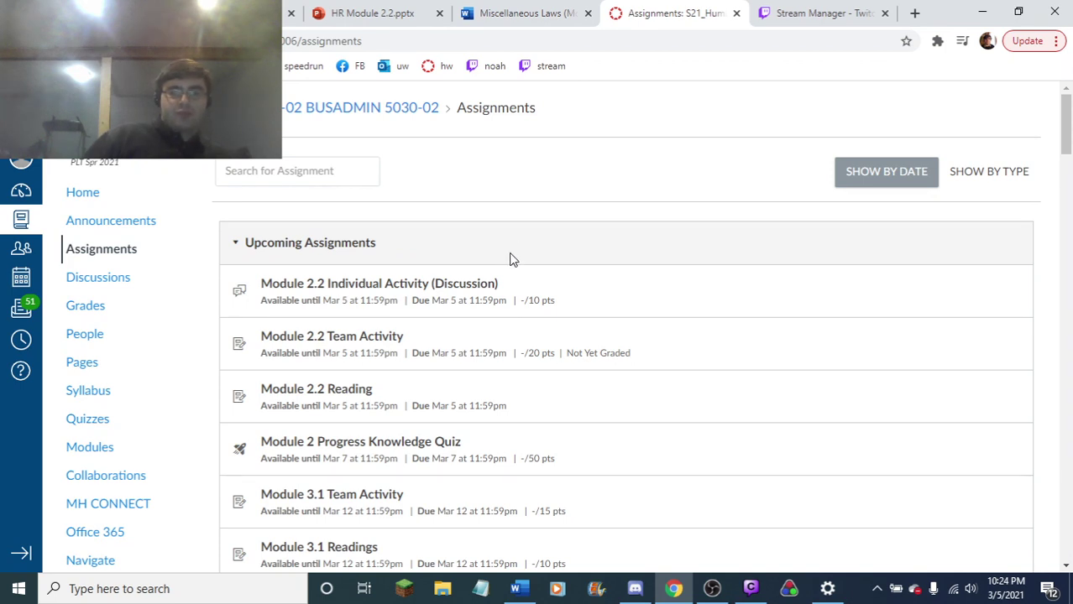
left_click(480, 287)
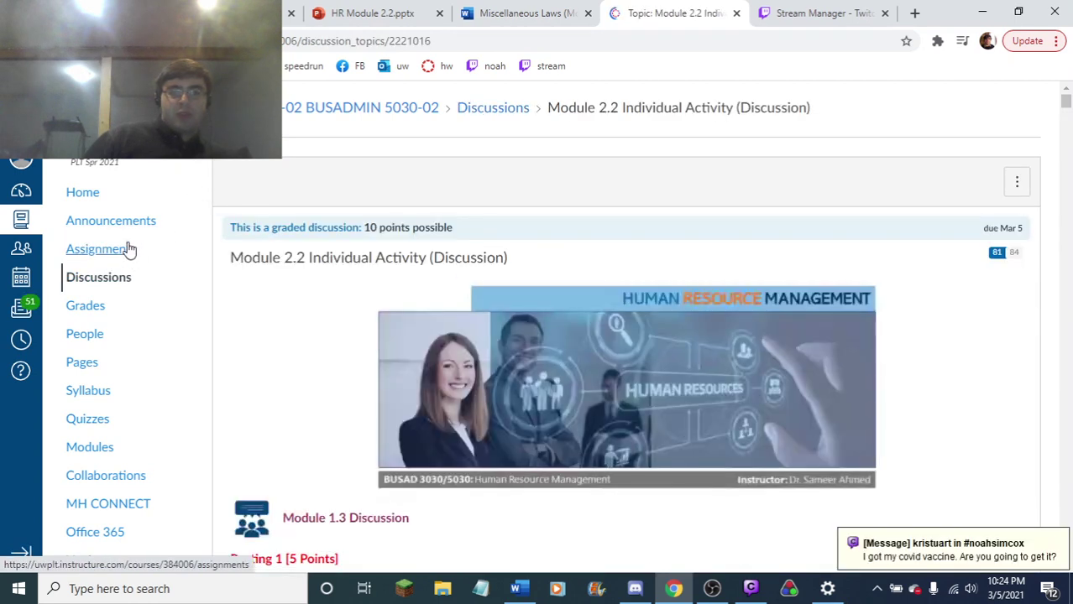
left_click(126, 248)
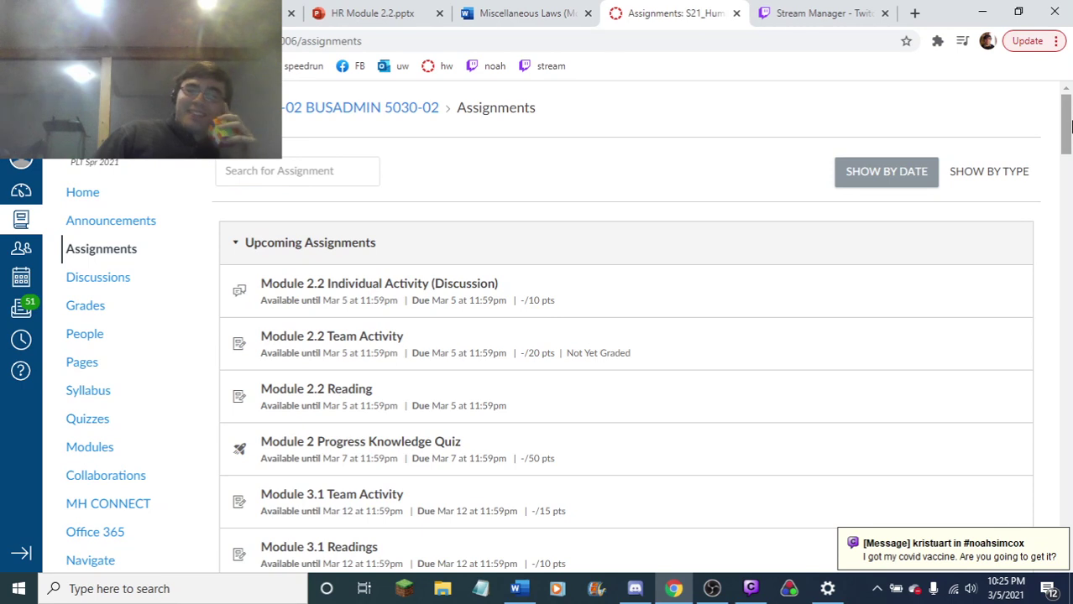
left_click_drag(1068, 126, 1070, 131)
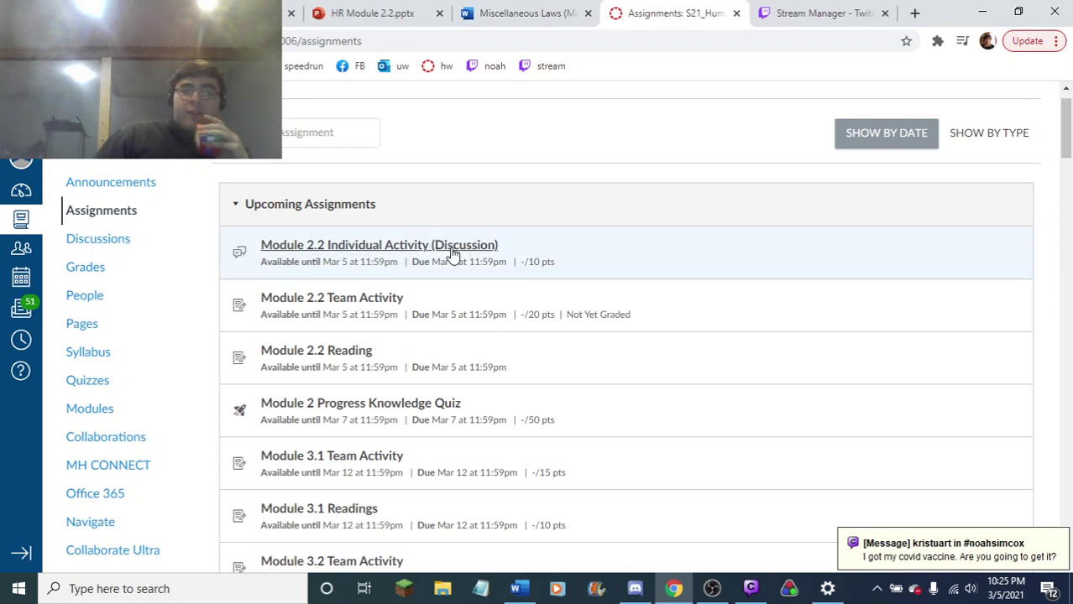
- Reopen the Module 2.2 Individual Activity discussion and review the Posting 1 and Posting 2 requirements above the first reply
left_click(450, 250)
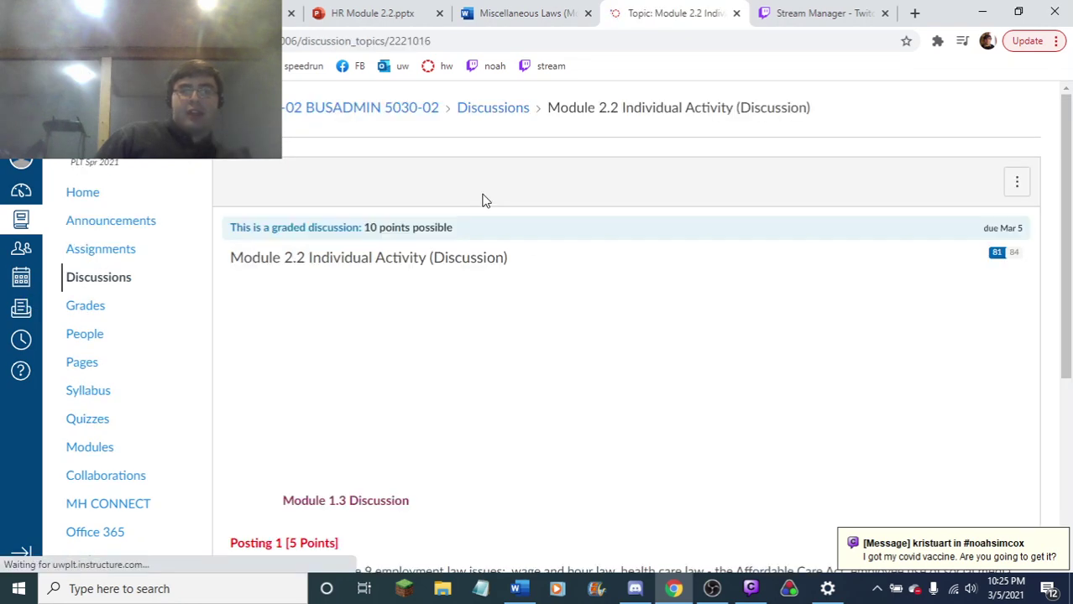
scroll(470, 214, "down", 6)
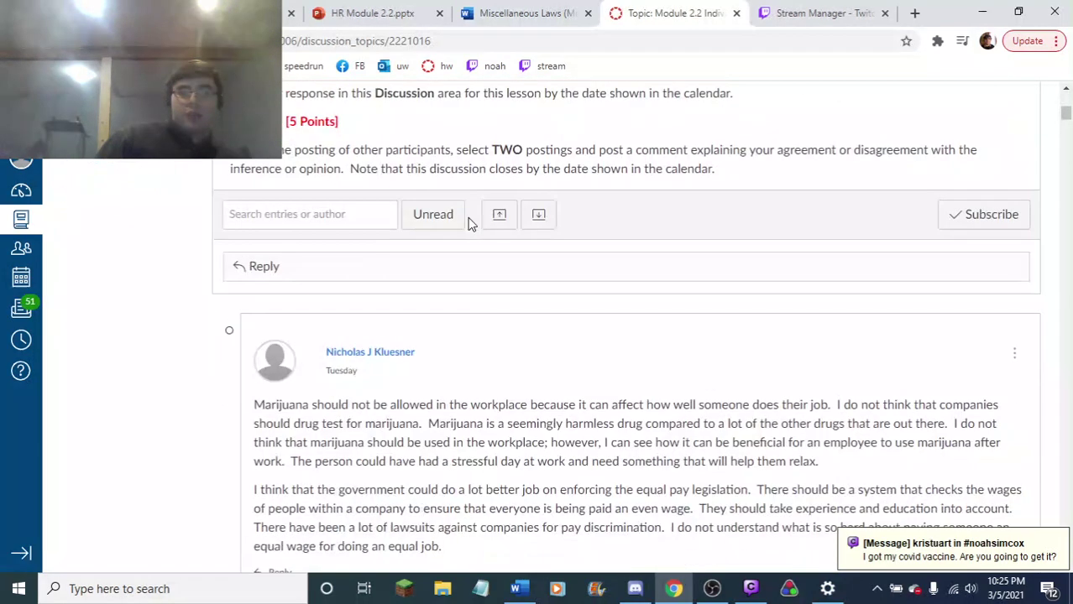
scroll(470, 223, "down", 2)
scroll(467, 226, "up", 5)
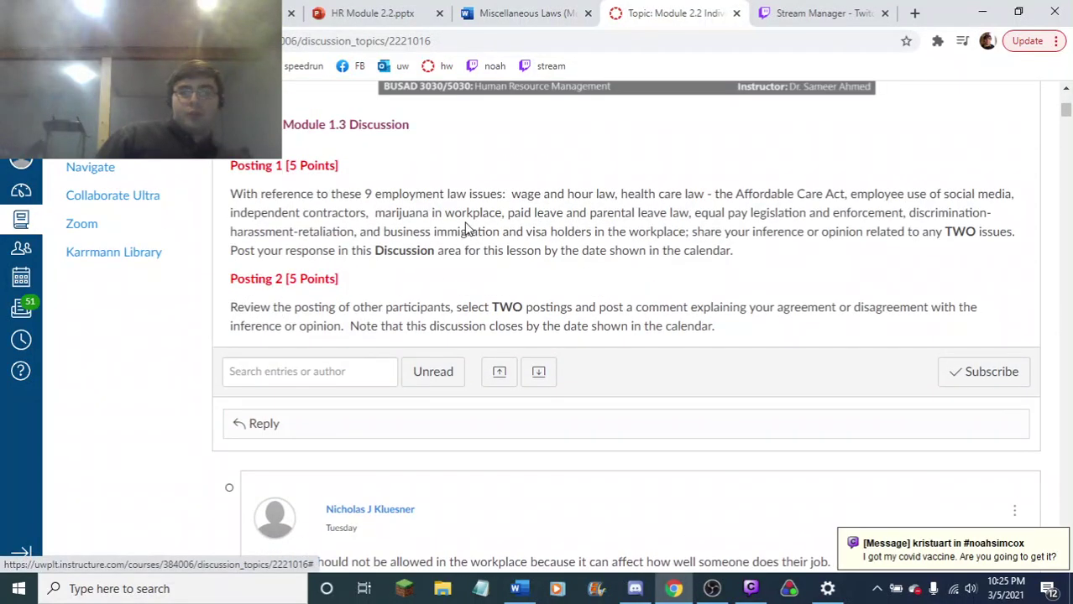
scroll(466, 229, "down", 3)
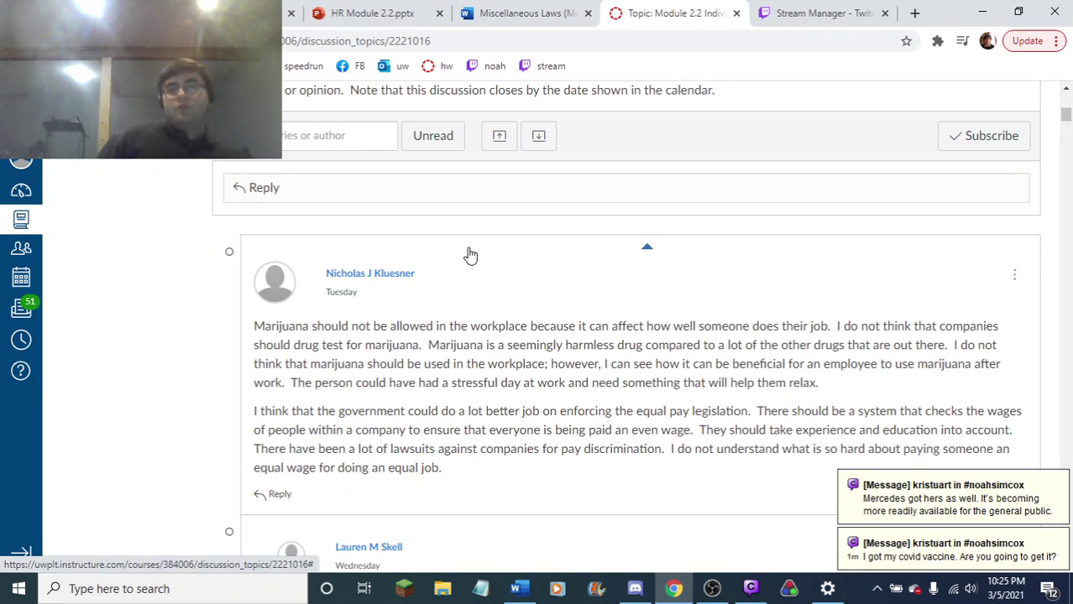
- Search Google in a new browser tab for "can i get the covid vaccine"
left_click(913, 14)
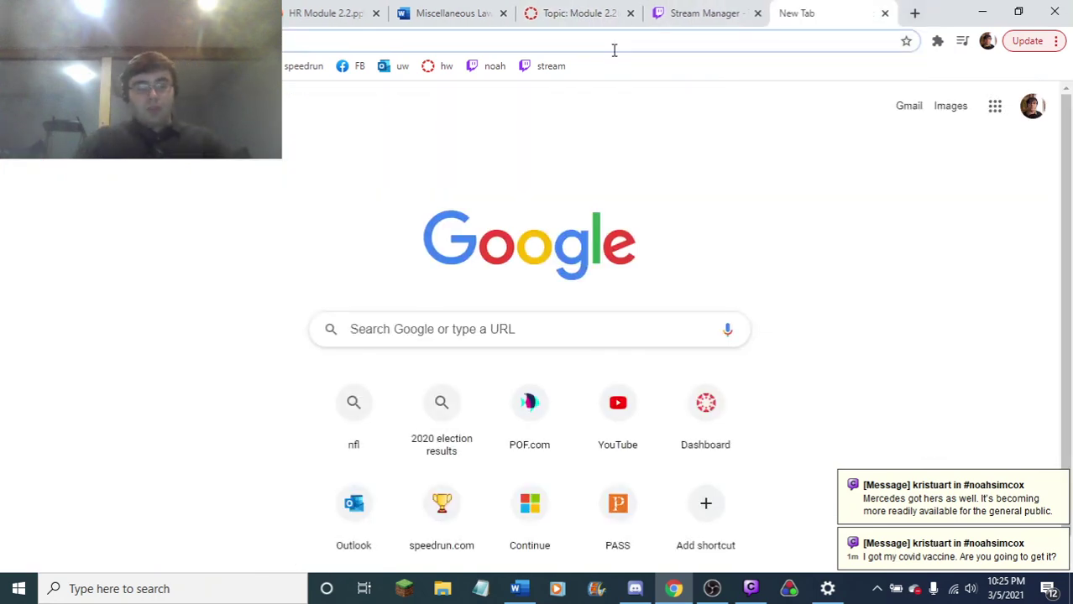
type("g")
key("BackSpace")
type("can")
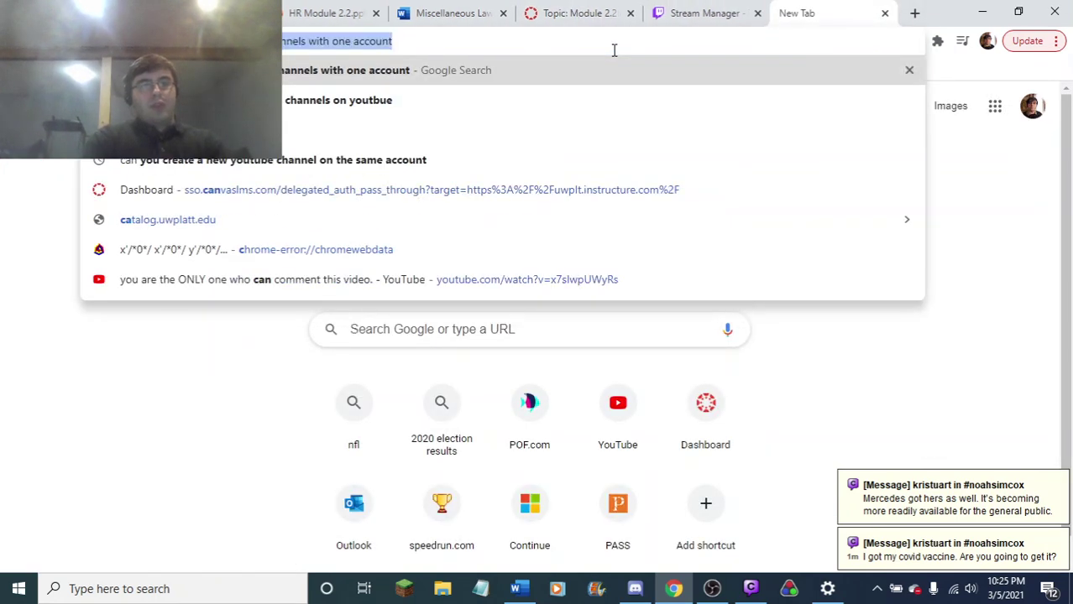
type(" i get the cov")
key("Return")
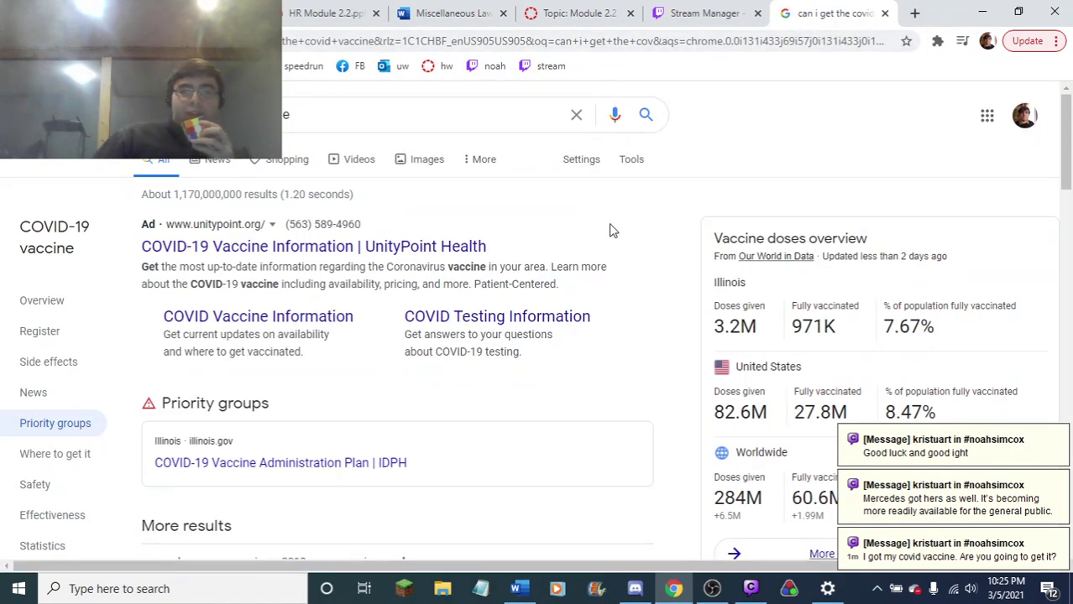
- Look through the vaccine search results and narrow the query by adding "in galena il"
scroll(606, 220, "down", 2)
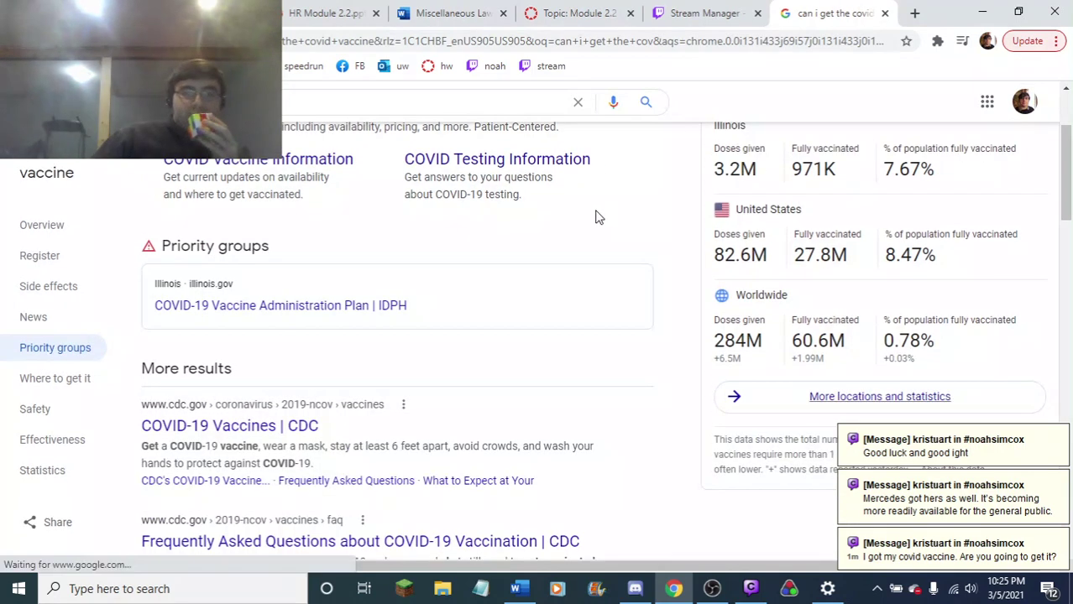
scroll(592, 223, "down", 2)
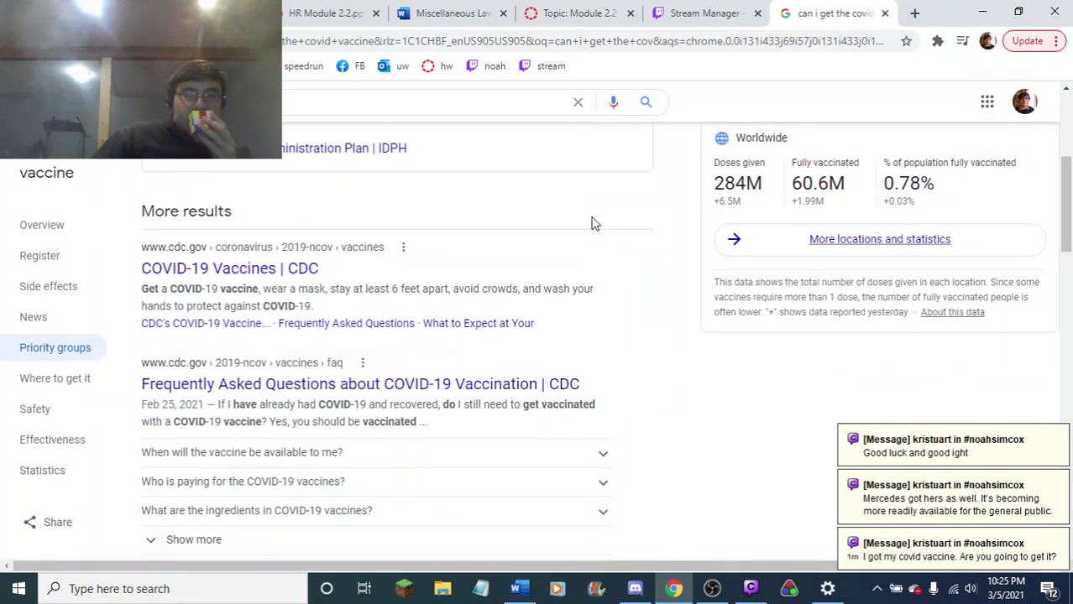
scroll(592, 224, "up", 4)
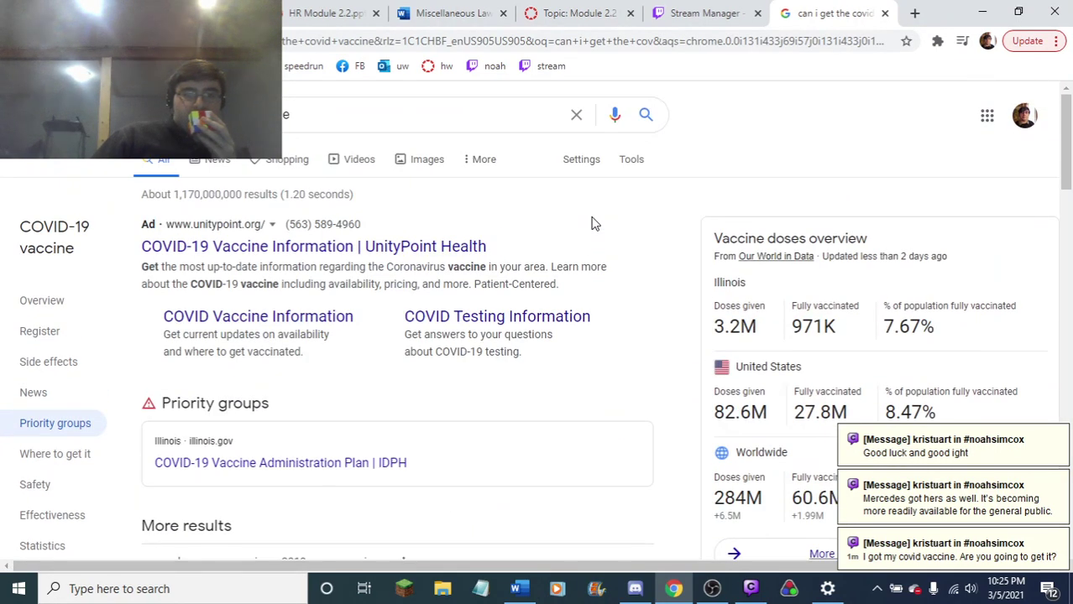
scroll(591, 224, "down", 8)
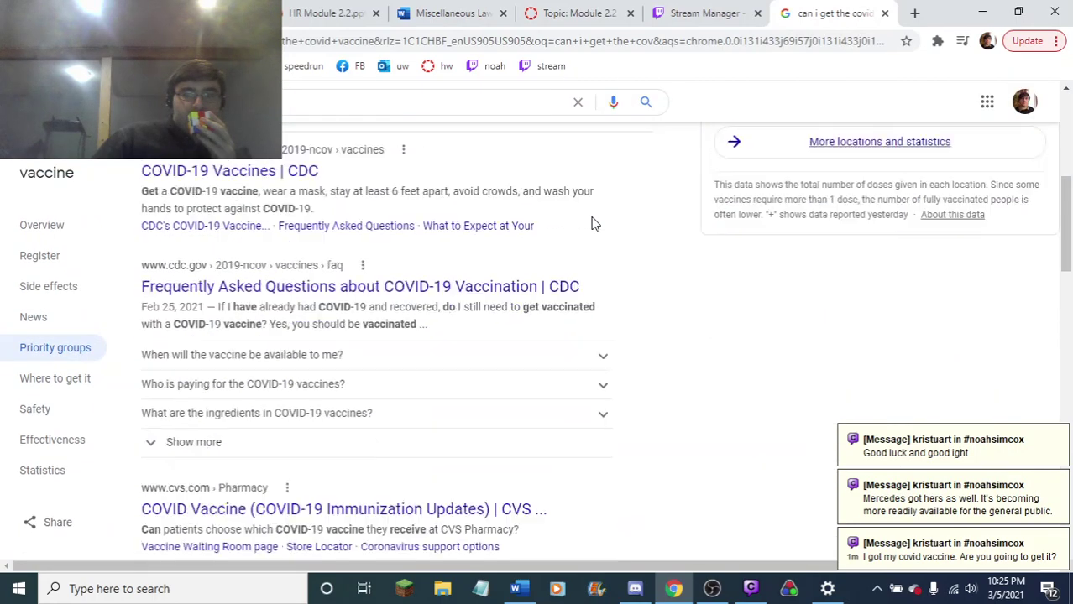
scroll(591, 223, "up", 8)
left_click(320, 103)
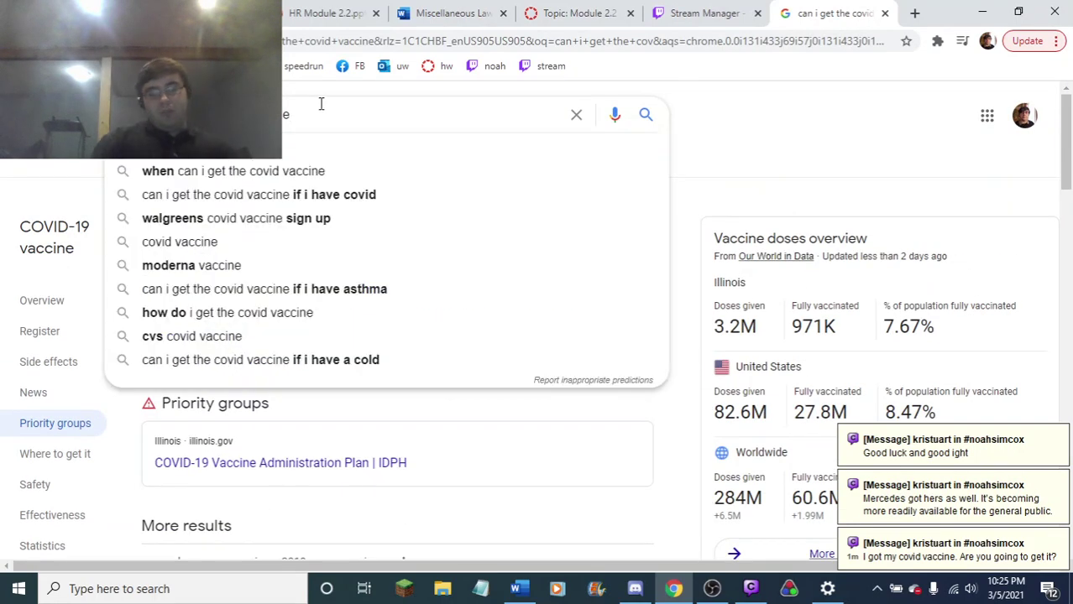
type("b in galena il")
key("Return")
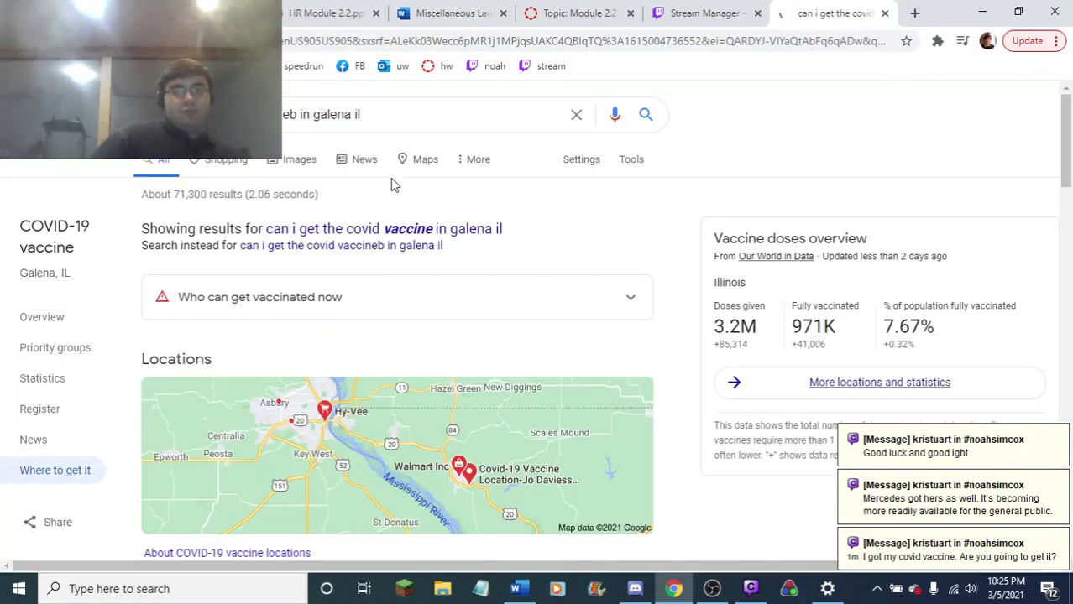
- Check the vaccine locations near Galena, expand "Who can get vaccinated now" and open the IDPH COVID-19 Vaccine Administration Plan
scroll(385, 193, "down", 5)
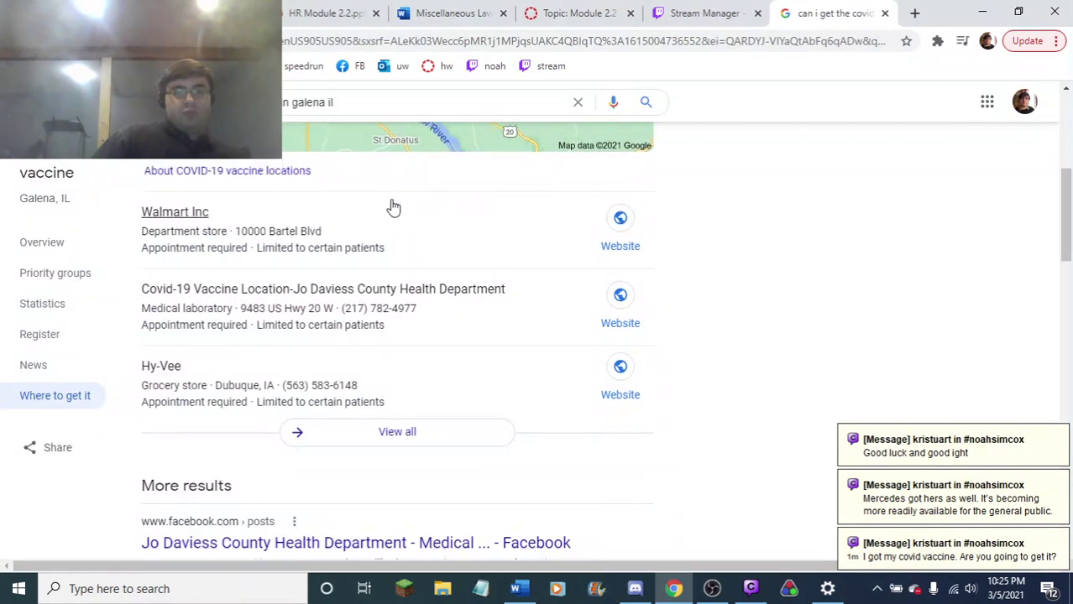
scroll(390, 206, "up", 3)
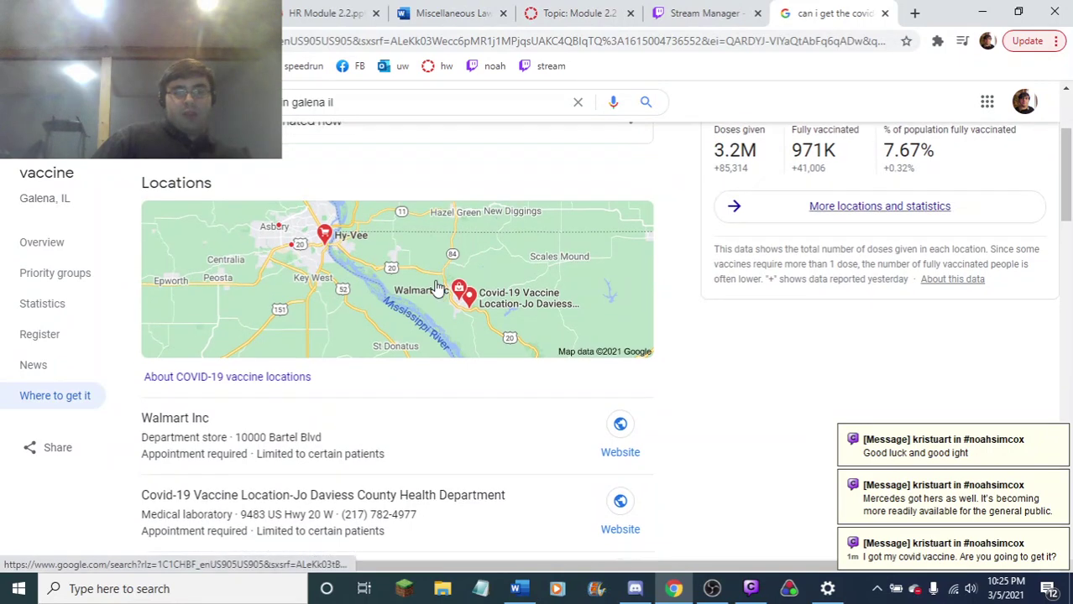
scroll(378, 239, "up", 2)
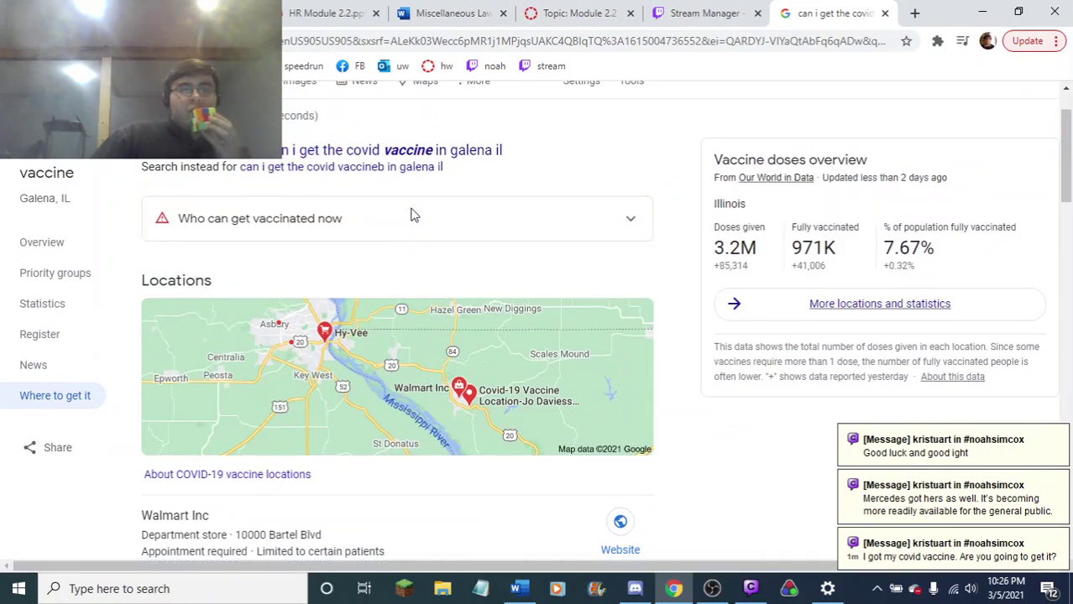
scroll(470, 220, "up", 1)
scroll(545, 269, "down", 2)
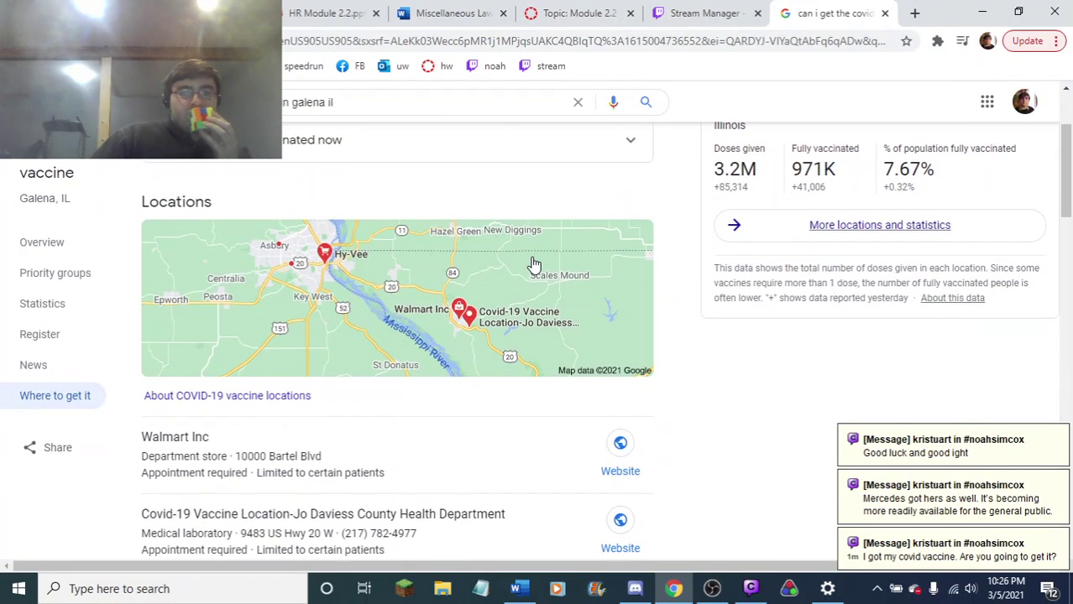
scroll(622, 255, "up", 1)
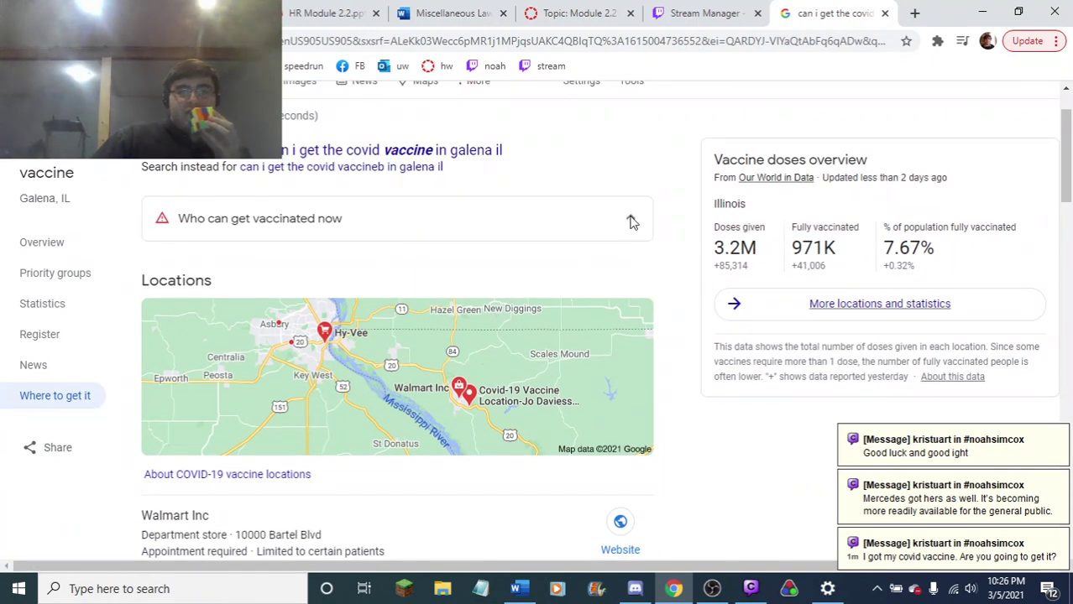
left_click(632, 222)
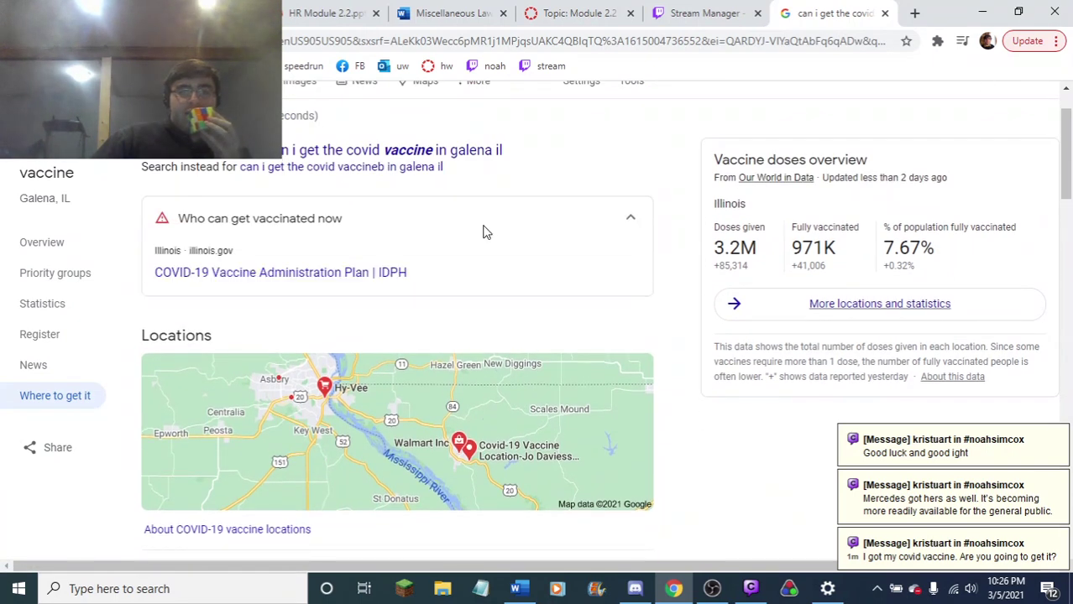
left_click(318, 277)
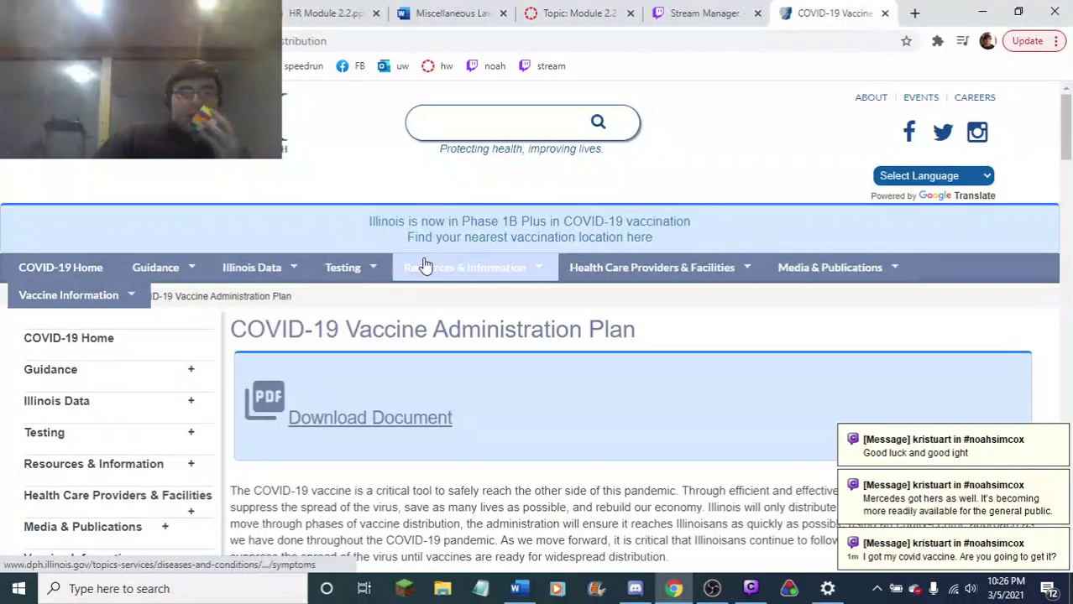
- Skim the COVID-19 Vaccine Administration Plan page and close its tab to return to the Module 2.2 discussion
scroll(515, 311, "down", 2)
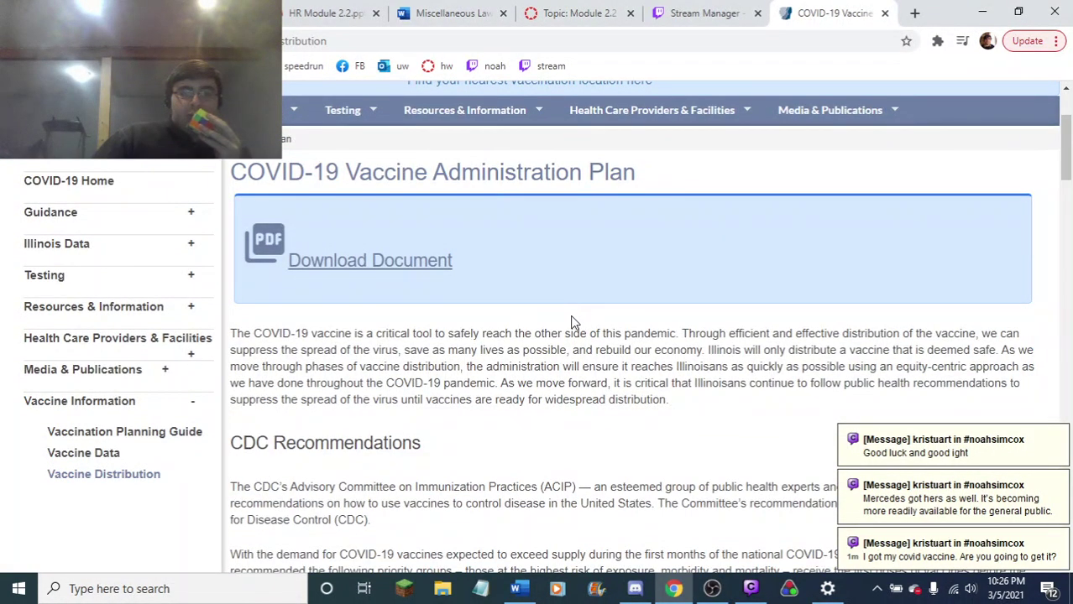
scroll(571, 322, "down", 2)
scroll(525, 335, "up", 4)
left_click(884, 12)
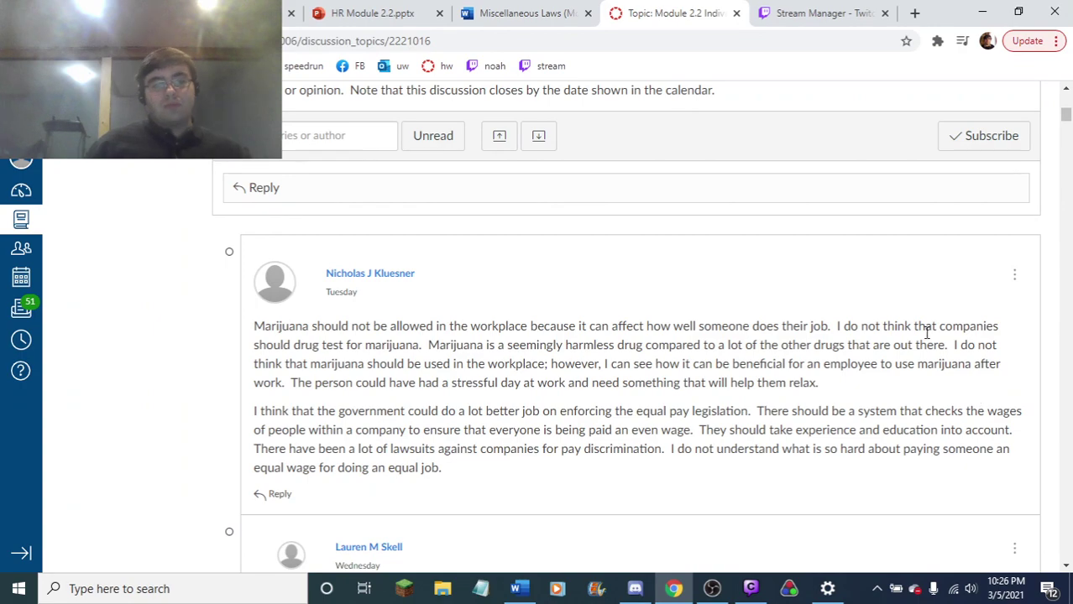
- Read the earliest classmates' posts and replies in the discussion, covering marijuana at work, equal pay legislation and paid parental leave
scroll(644, 319, "down", 13)
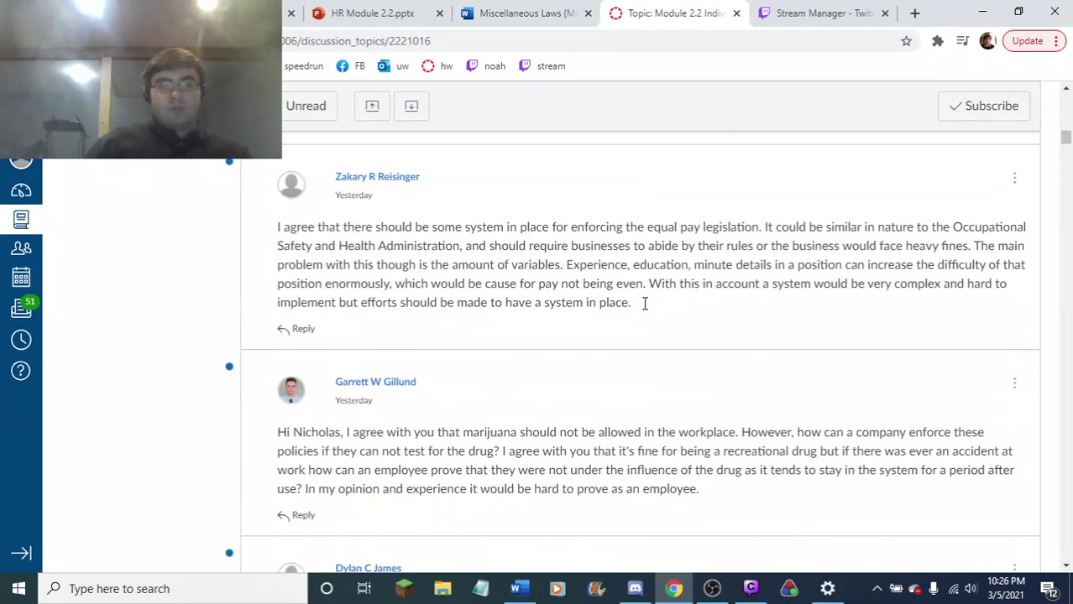
scroll(645, 303, "down", 8)
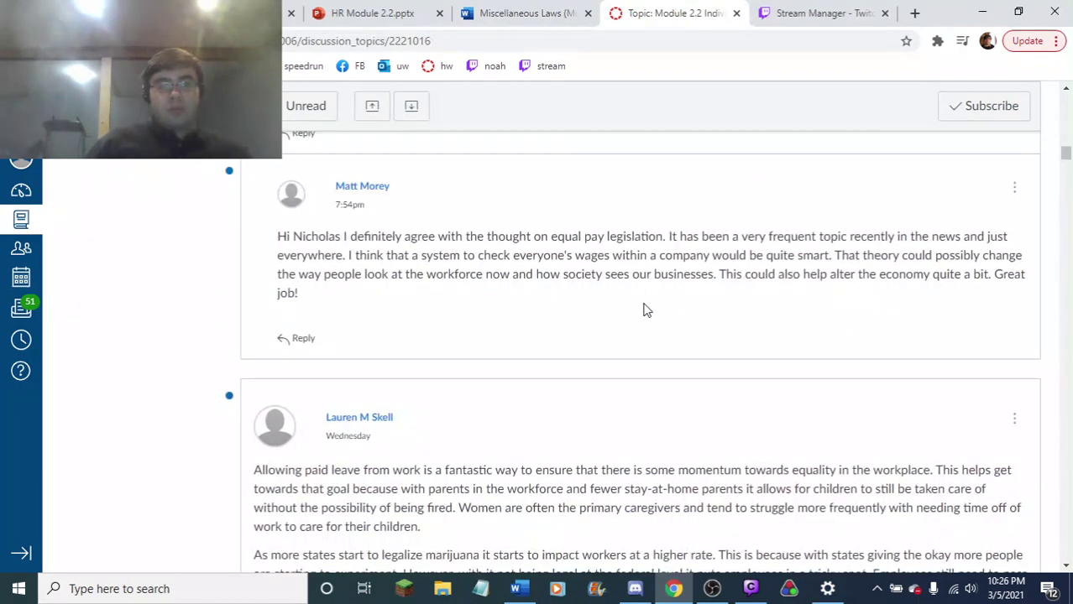
scroll(645, 310, "down", 2)
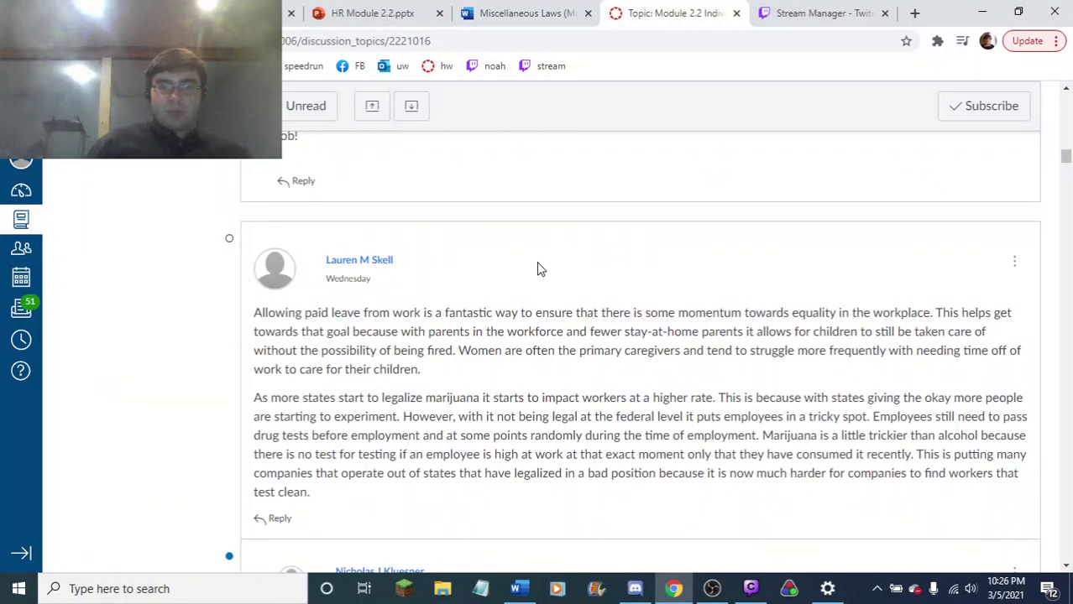
scroll(538, 268, "down", 15)
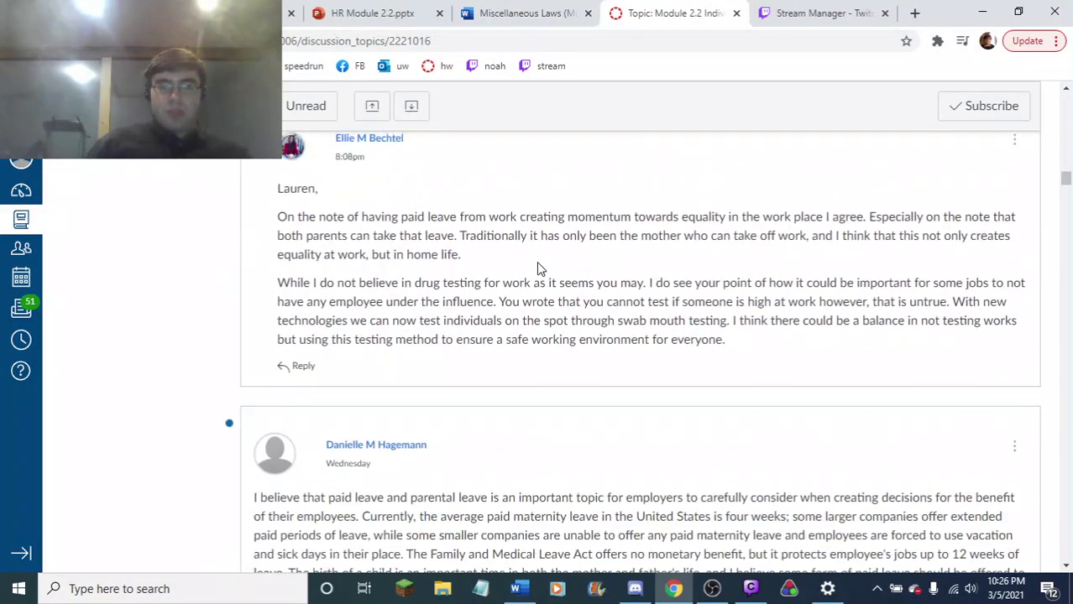
scroll(540, 268, "down", 1)
scroll(538, 268, "down", 5)
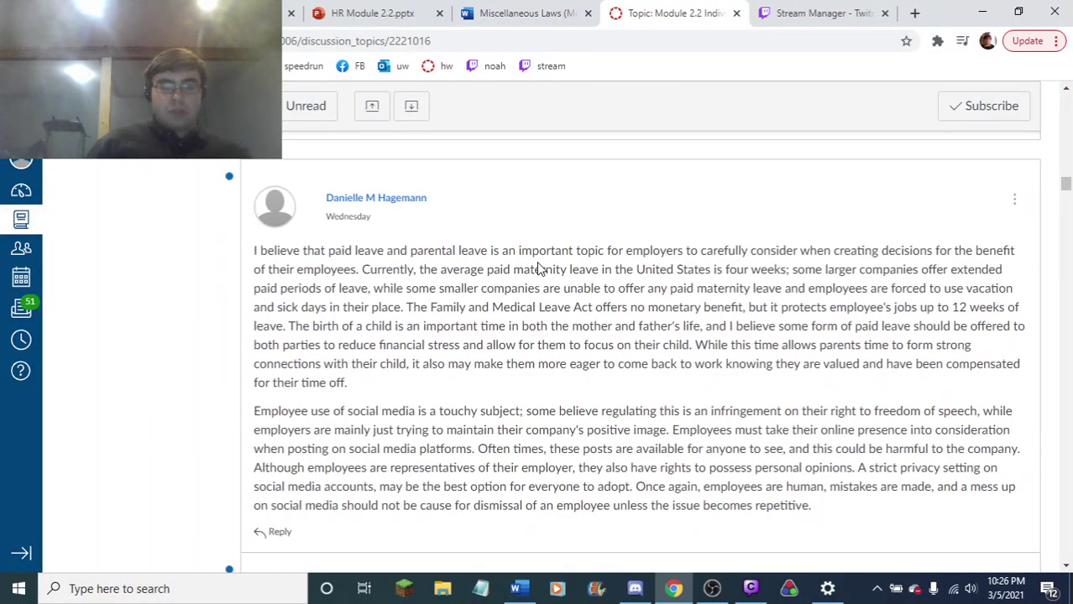
scroll(538, 267, "up", 5)
scroll(538, 268, "down", 10)
scroll(590, 229, "down", 10)
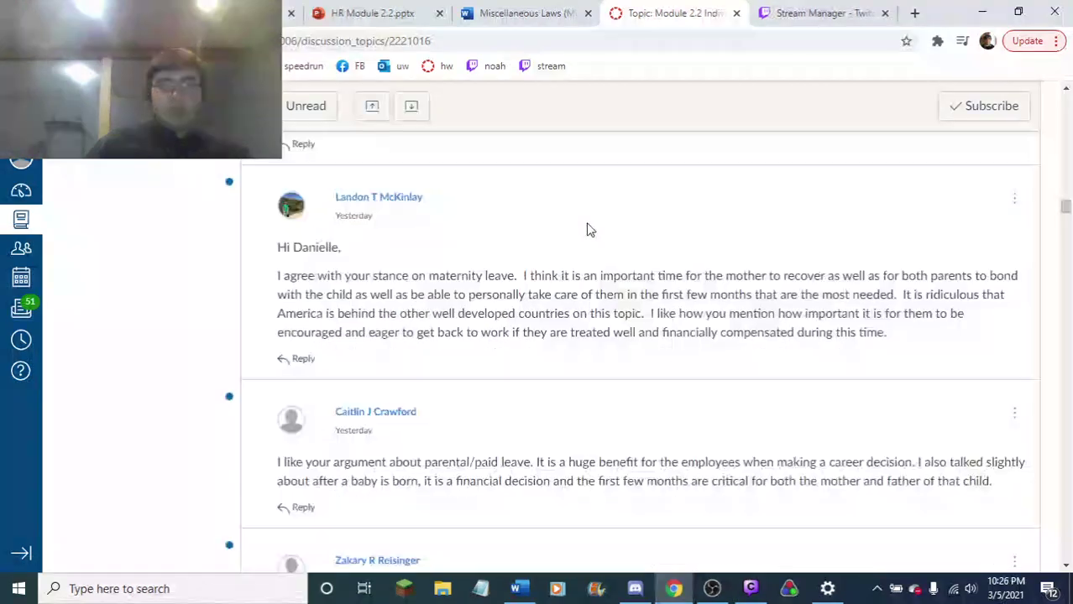
scroll(590, 229, "down", 5)
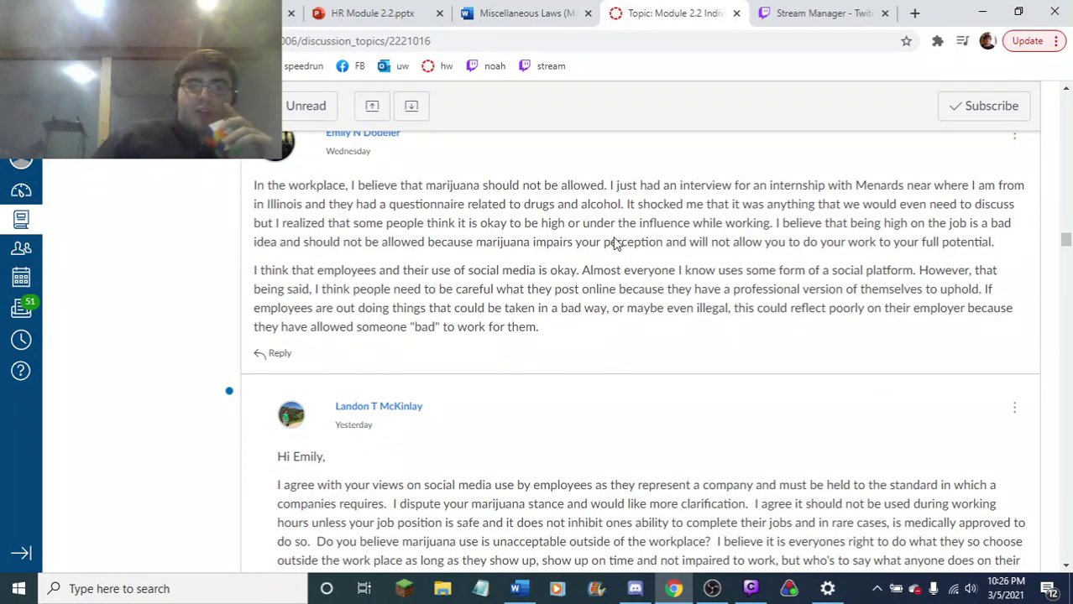
- Read the following discussion threads about marijuana policies, employee use of social media and paid parental leave
scroll(612, 247, "down", 5)
scroll(612, 247, "down", 14)
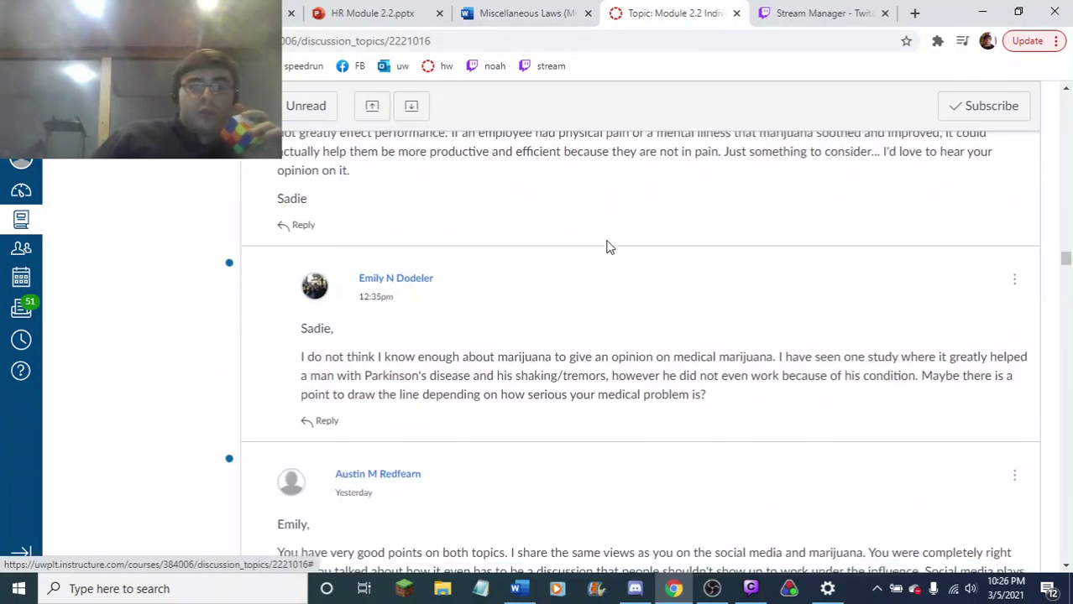
scroll(605, 239, "down", 5)
scroll(604, 238, "up", 5)
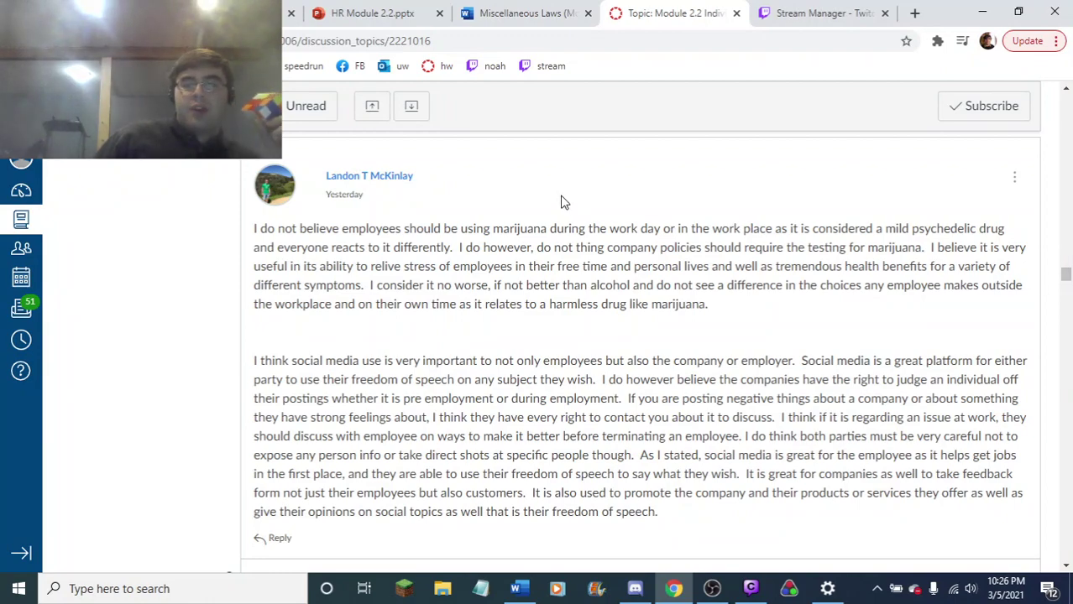
scroll(592, 204, "down", 5)
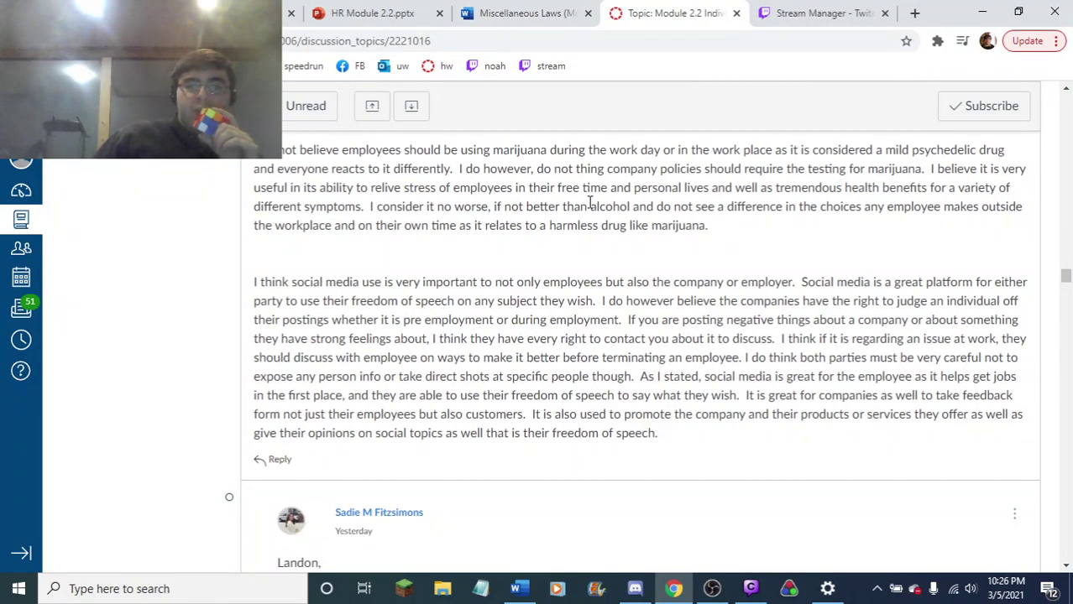
scroll(590, 203, "down", 13)
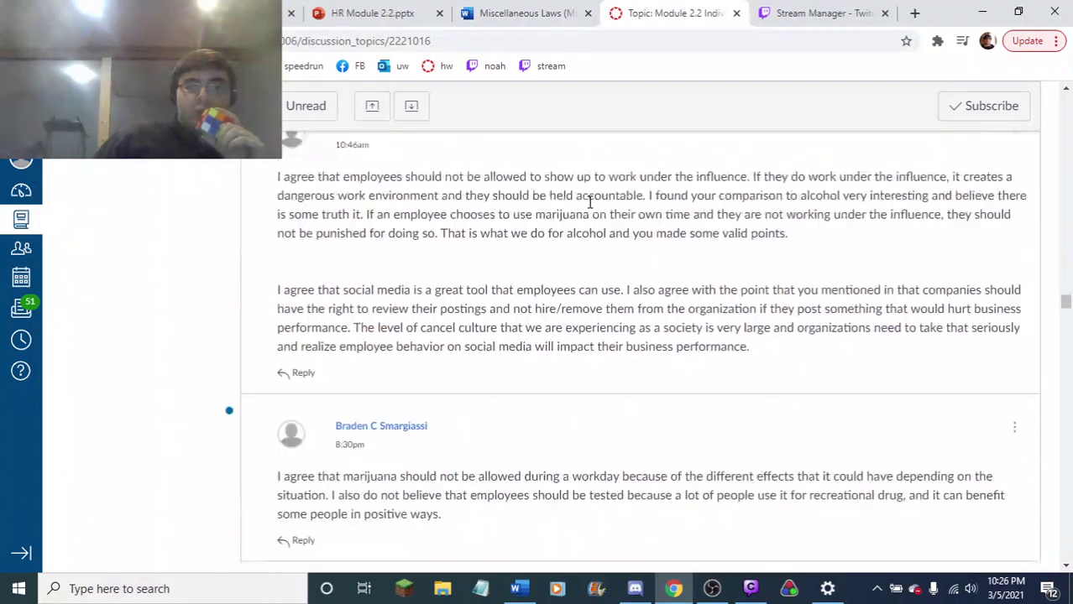
scroll(590, 202, "down", 8)
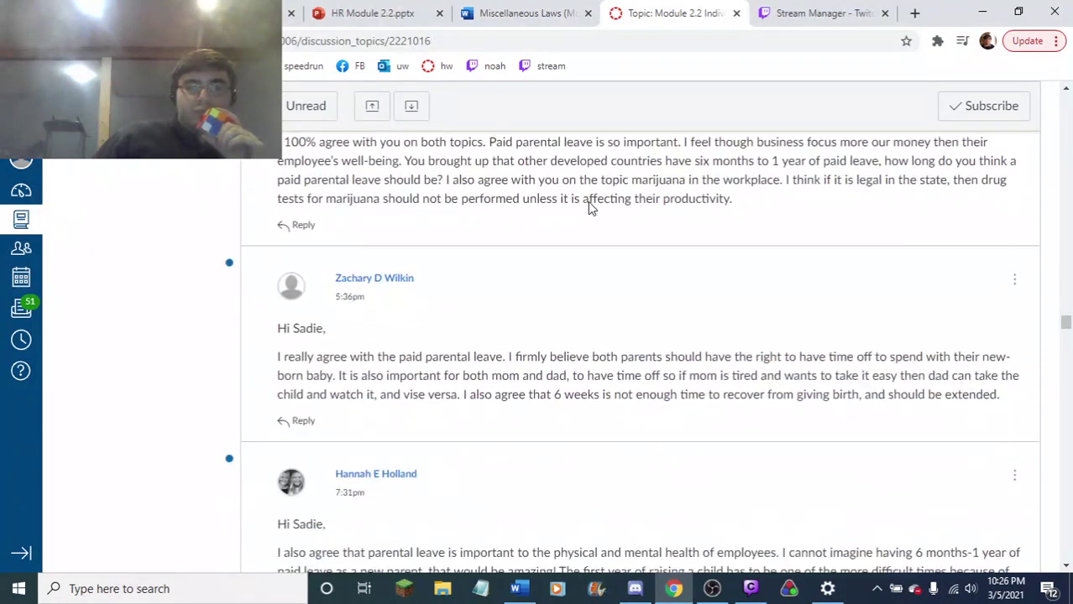
scroll(590, 208, "down", 4)
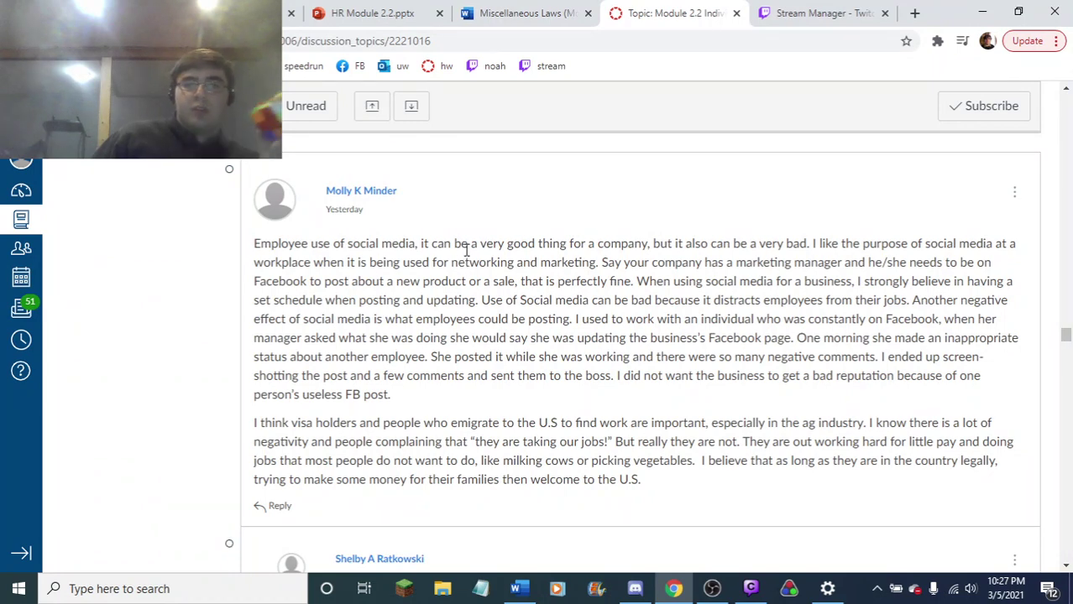
- Read the thread on visa holders and the posts after it on limited workplace marijuana use and job-dependent social media rules
scroll(443, 216, "down", 14)
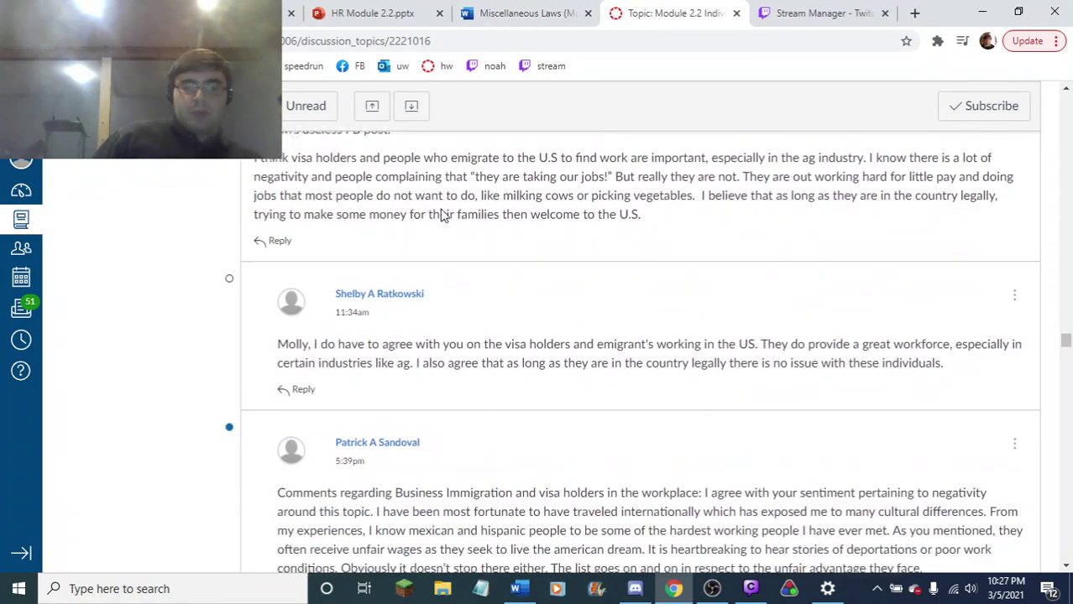
scroll(443, 215, "down", 5)
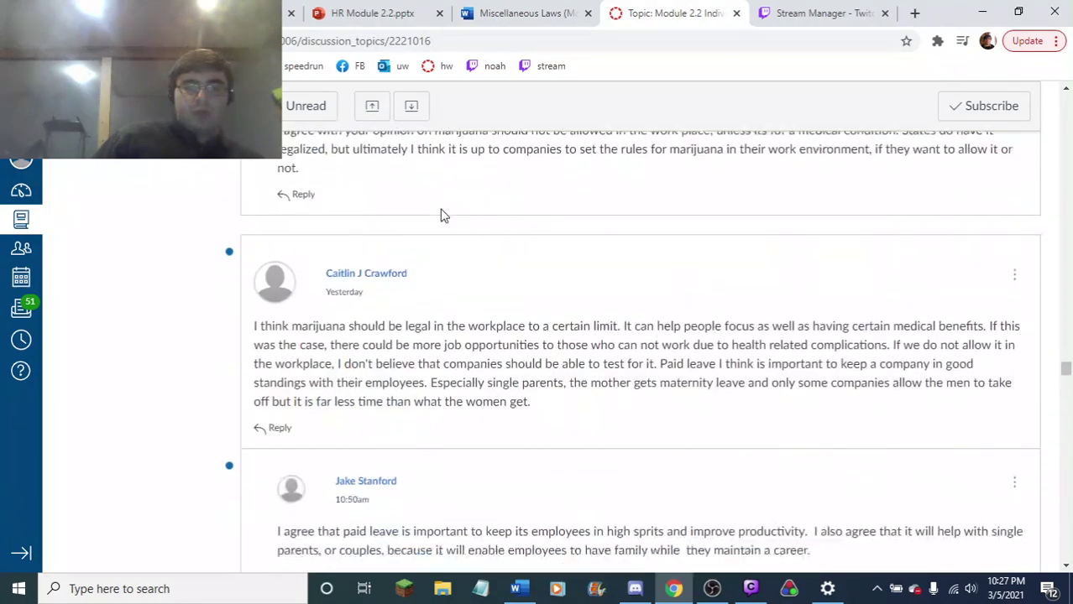
scroll(443, 216, "up", 4)
scroll(442, 215, "down", 4)
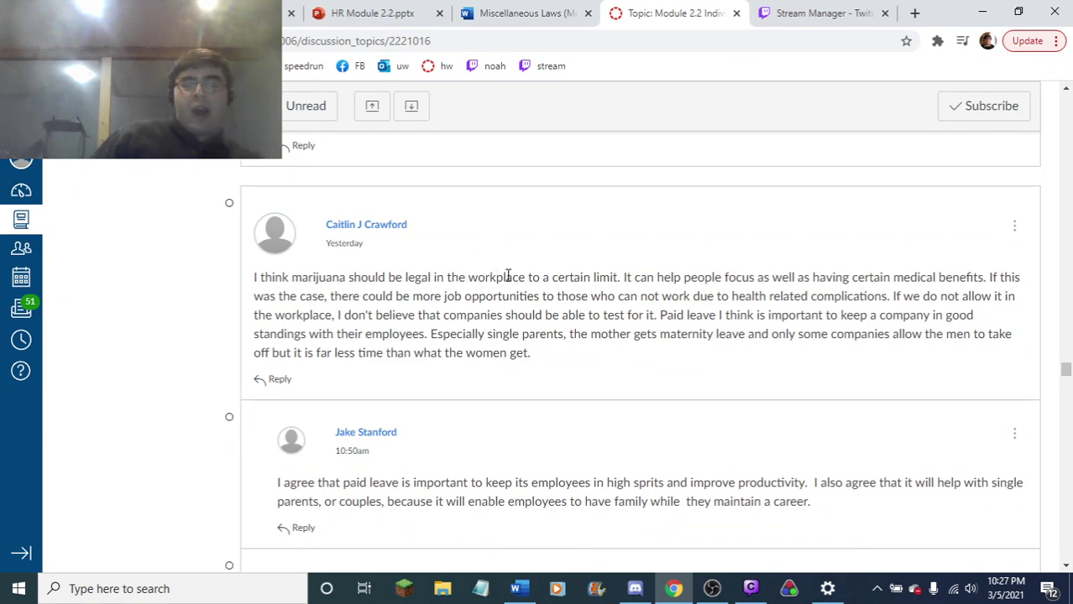
scroll(510, 275, "down", 4)
scroll(510, 275, "down", 3)
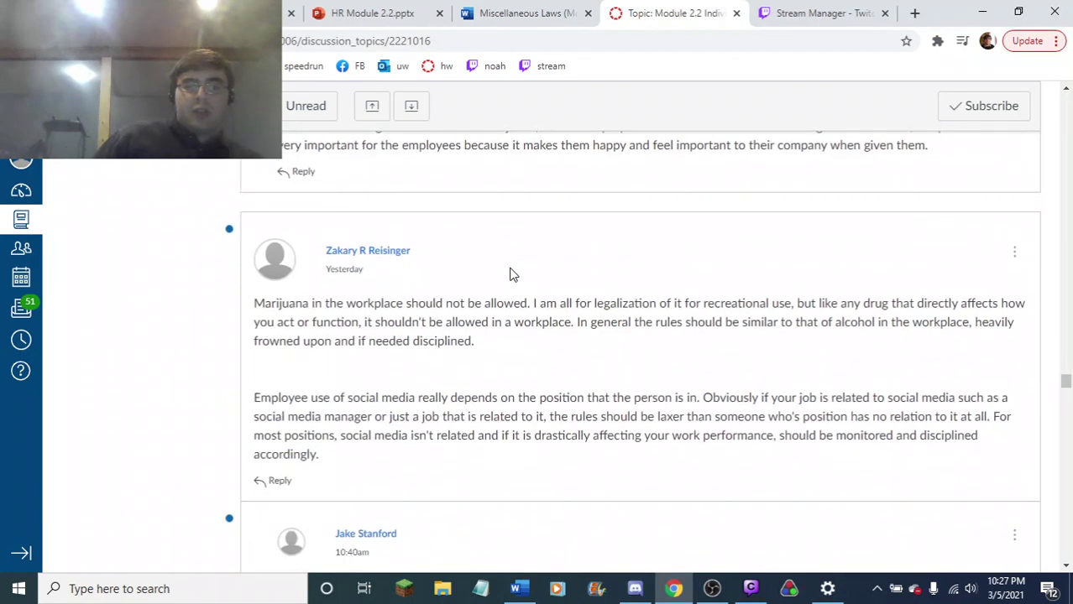
scroll(427, 284, "down", 3)
scroll(474, 293, "down", 6)
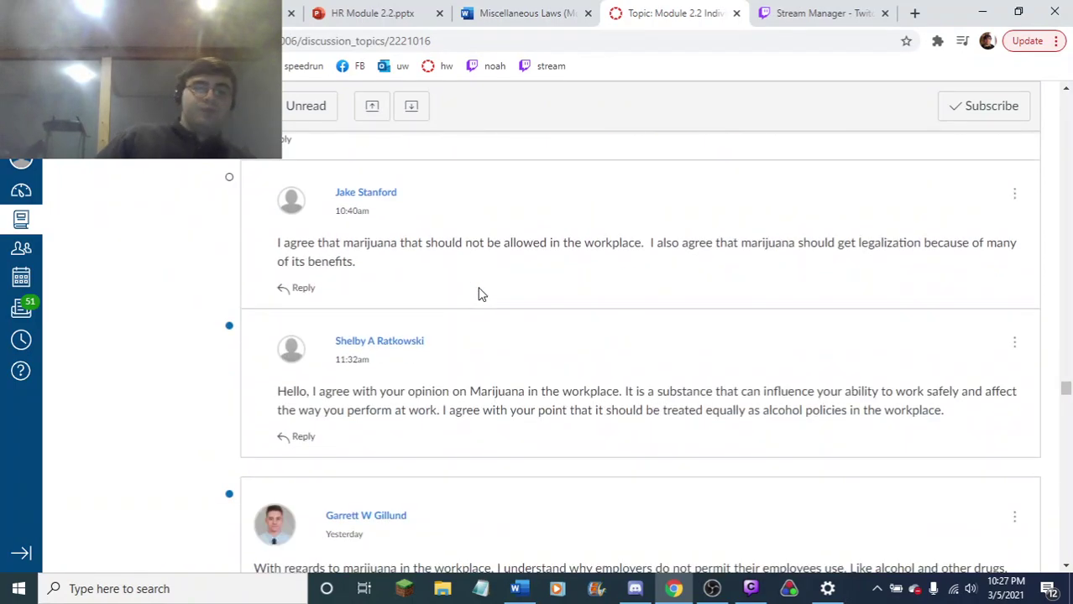
- Review the posts on marijuana-related workplace accidents, discrimination-harassment-retaliation reporting, and the difficulty of proving impairment at work
scroll(512, 256, "down", 13)
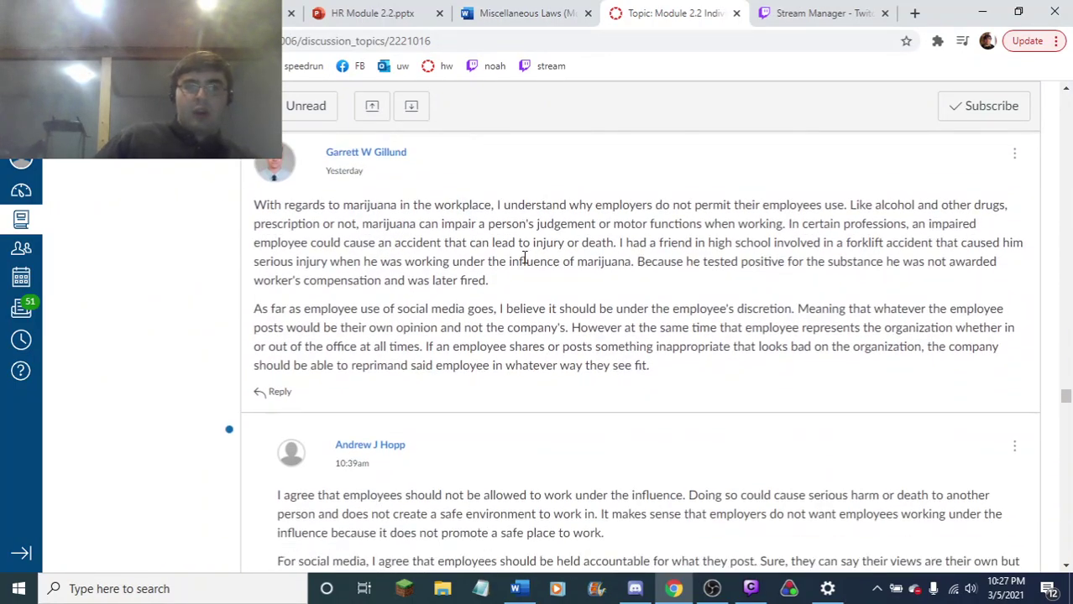
scroll(526, 267, "up", 2)
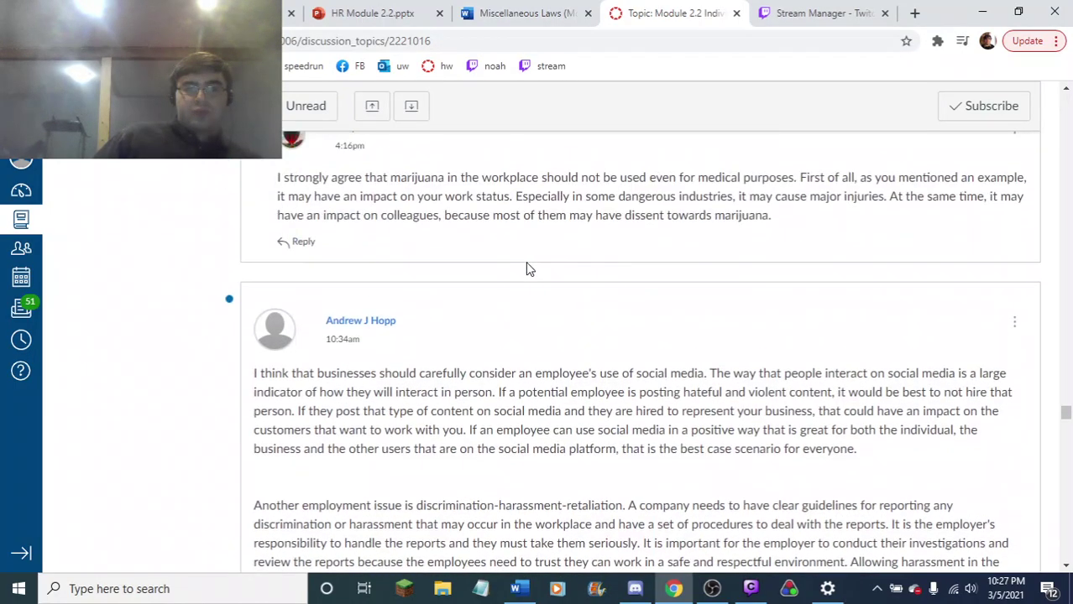
scroll(527, 269, "down", 1)
scroll(539, 344, "down", 1)
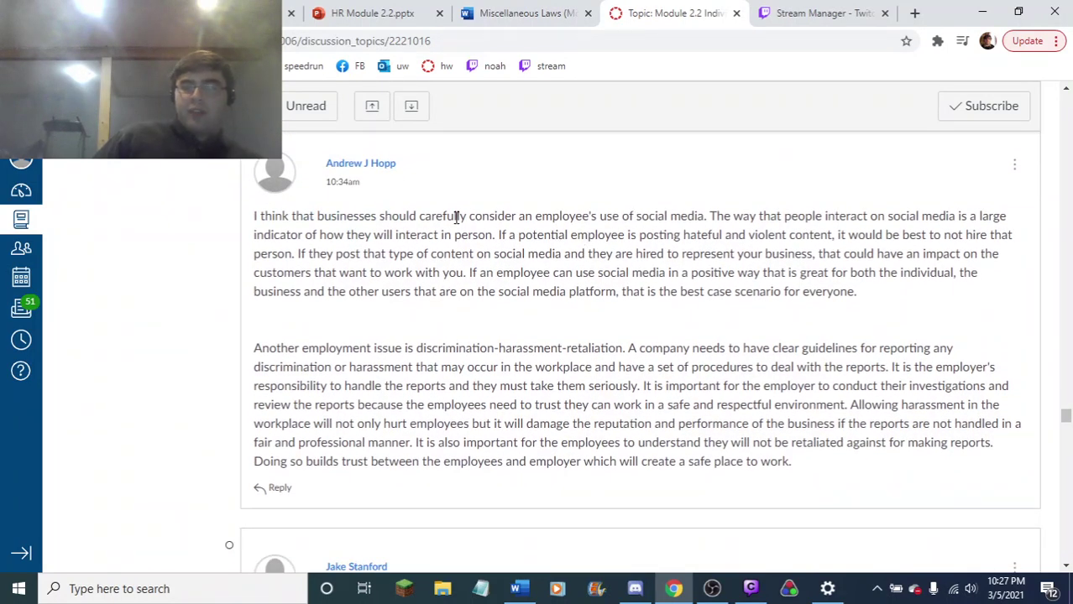
scroll(621, 253, "down", 4)
scroll(621, 253, "down", 1)
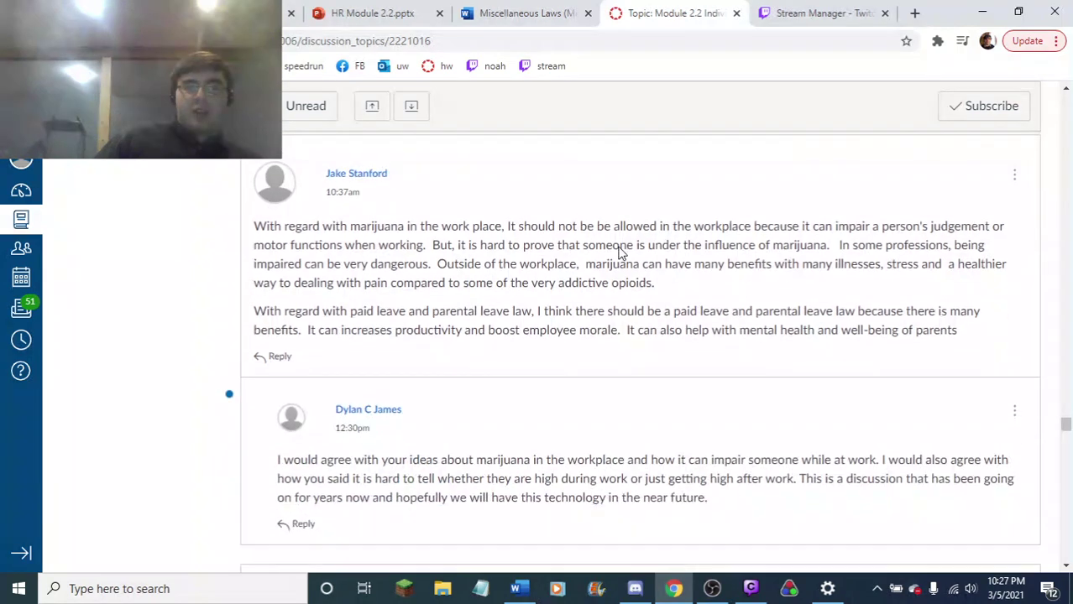
scroll(514, 249, "up", 1)
scroll(539, 317, "down", 2)
scroll(537, 311, "down", 3)
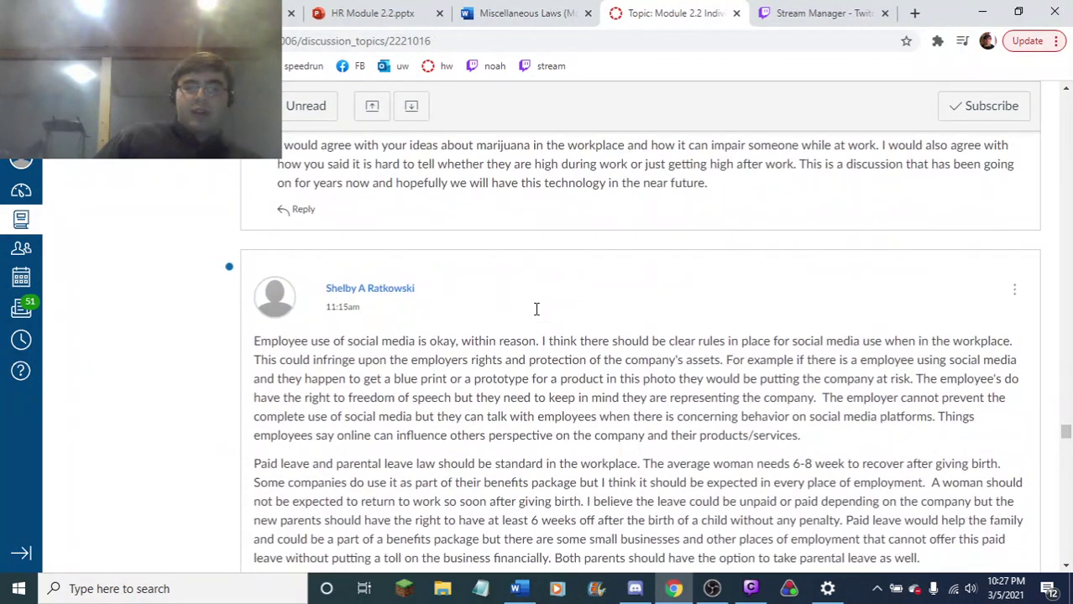
- Read the afternoon posts on parental leave, the federal minimum wage, business immigration and social media use at work
scroll(556, 306, "down", 2)
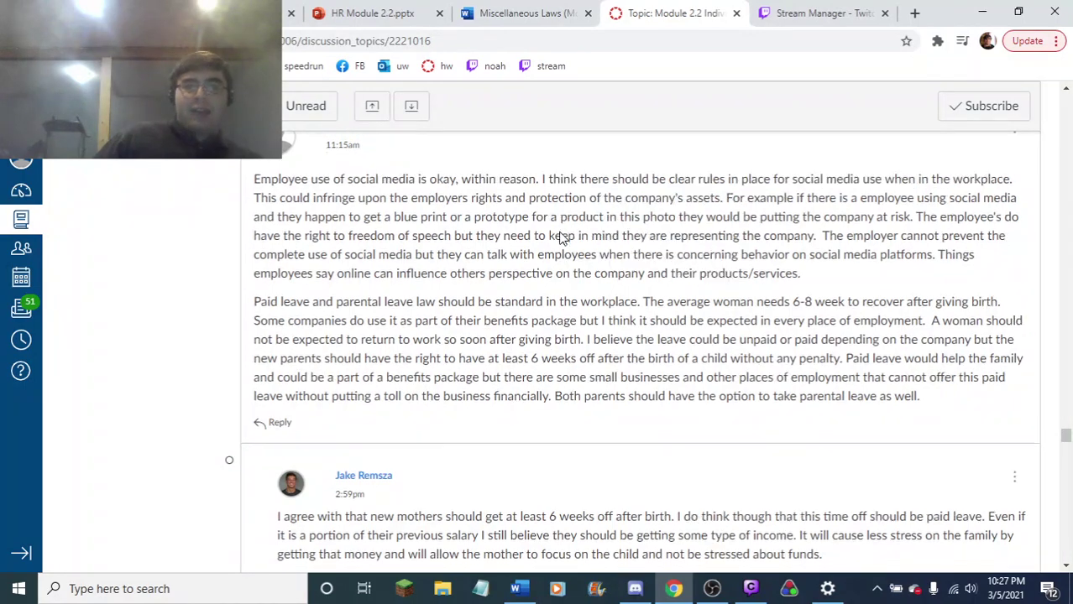
scroll(554, 241, "down", 7)
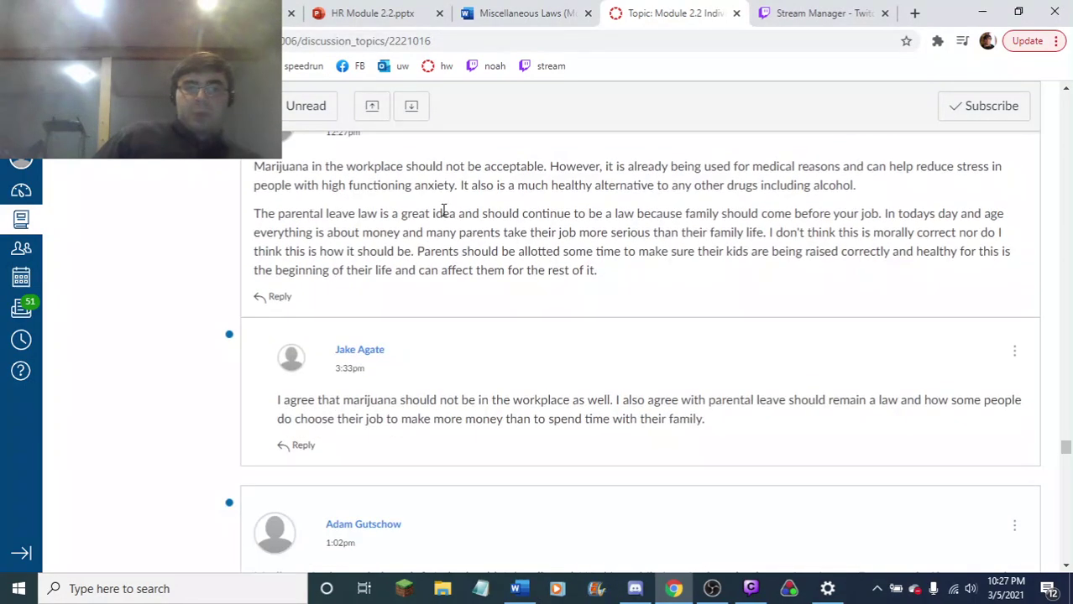
scroll(388, 188, "down", 8)
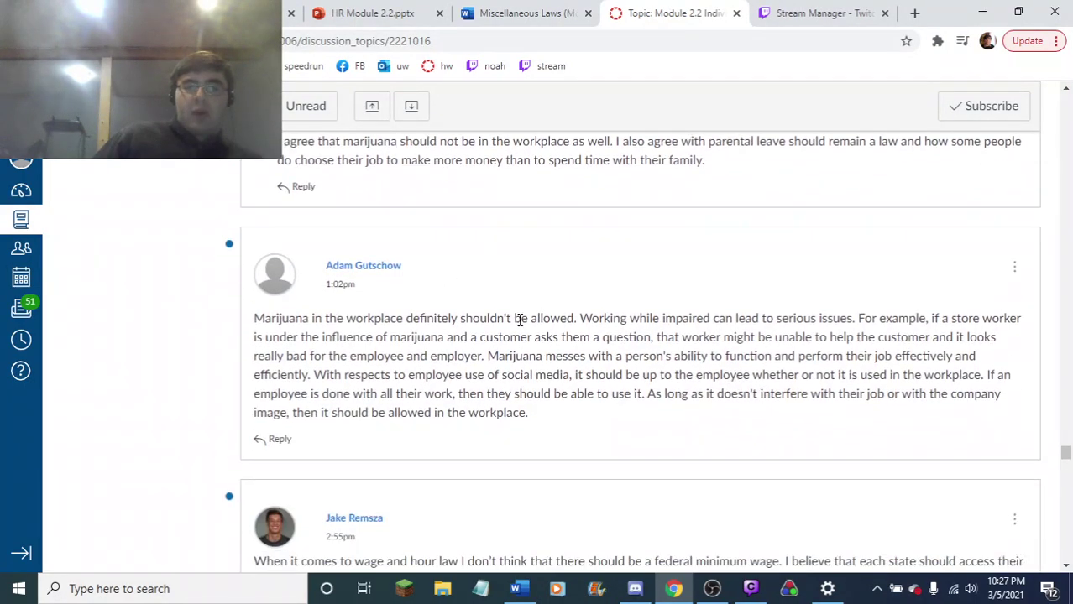
scroll(521, 320, "down", 6)
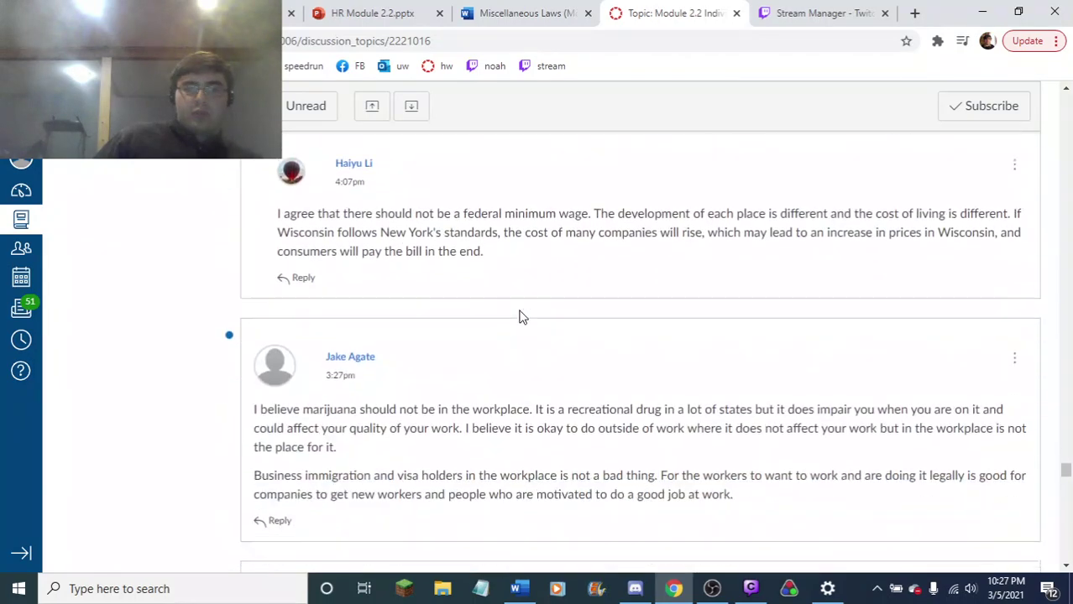
scroll(519, 318, "down", 7)
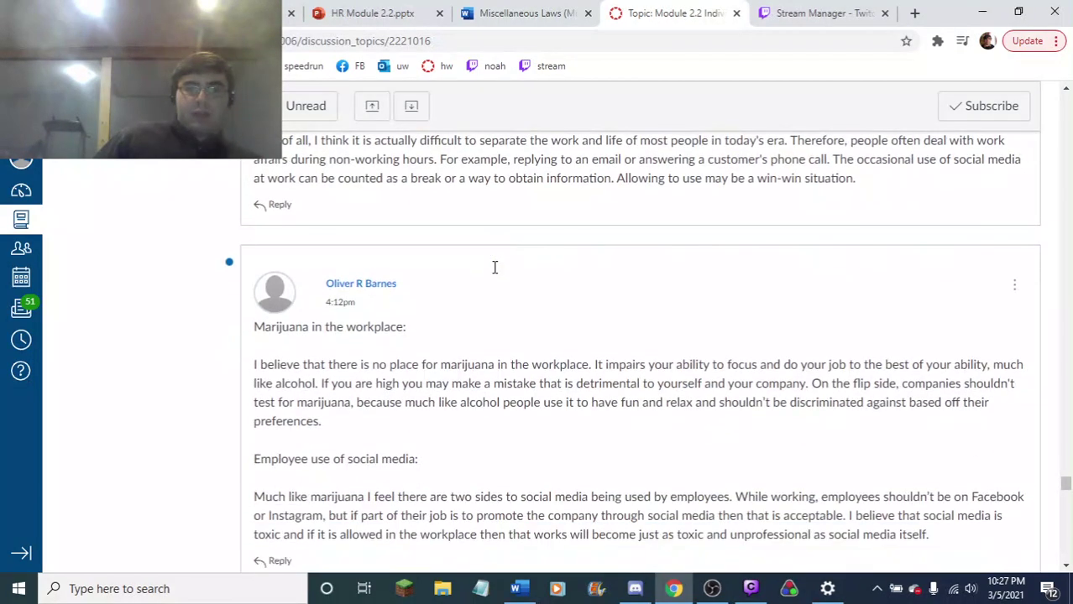
scroll(453, 273, "up", 3)
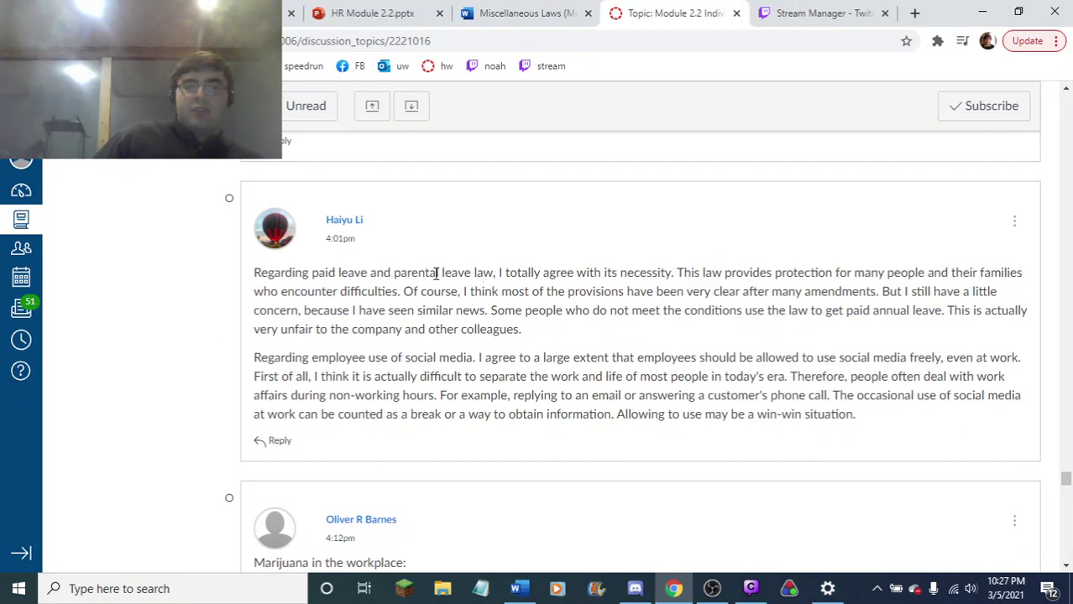
scroll(576, 255, "down", 3)
scroll(576, 259, "down", 2)
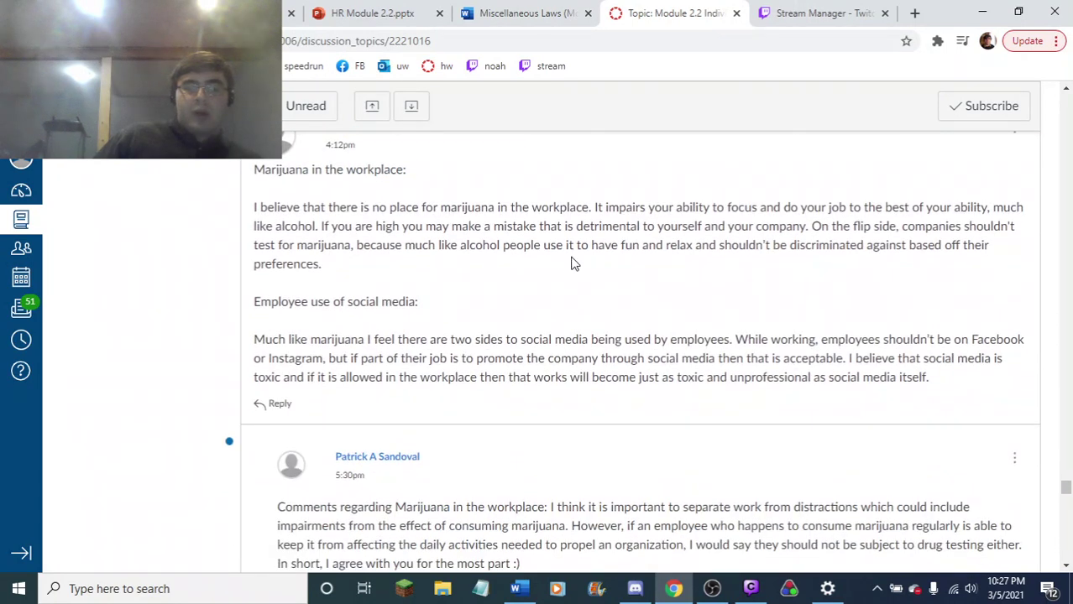
- Compare the posts about Medicare for all, the Affordable Care Act and business immigration as possible discussion topics
scroll(554, 267, "down", 7)
scroll(527, 270, "down", 3)
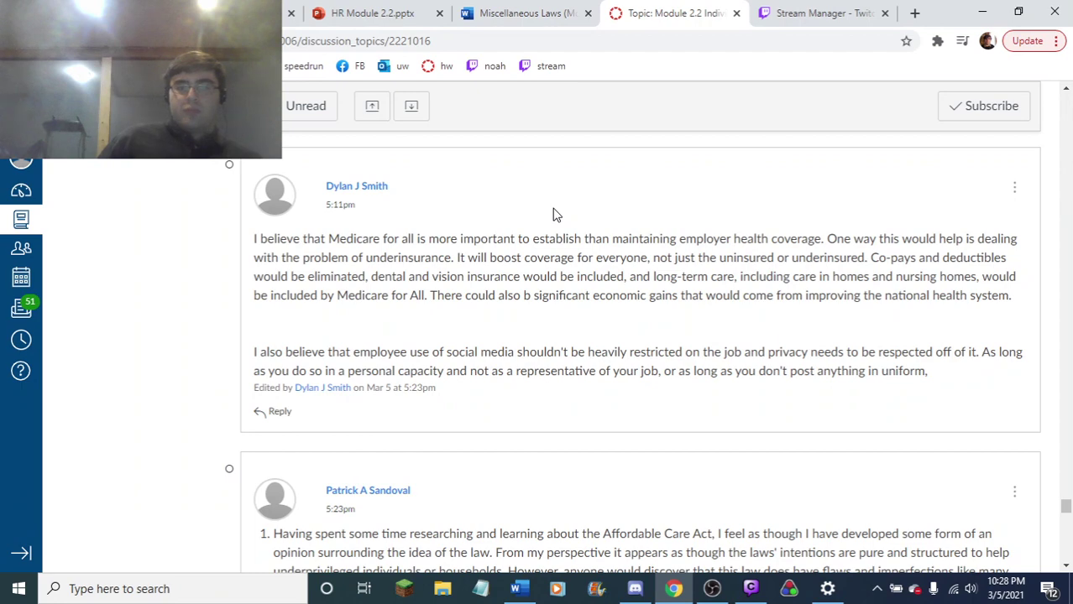
scroll(542, 231, "down", 2)
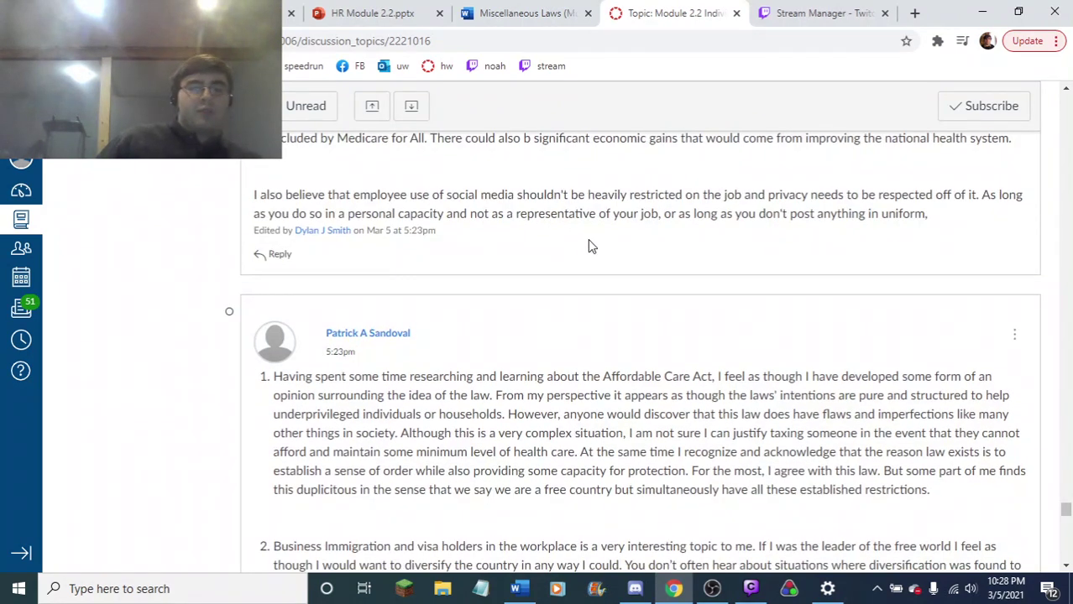
scroll(588, 245, "down", 3)
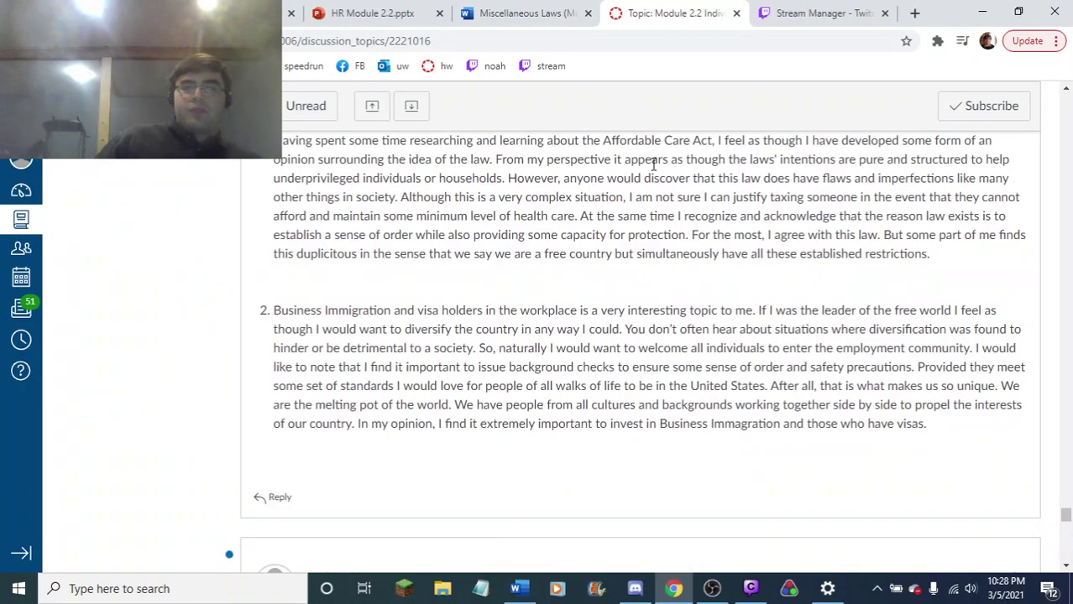
scroll(618, 235, "up", 7)
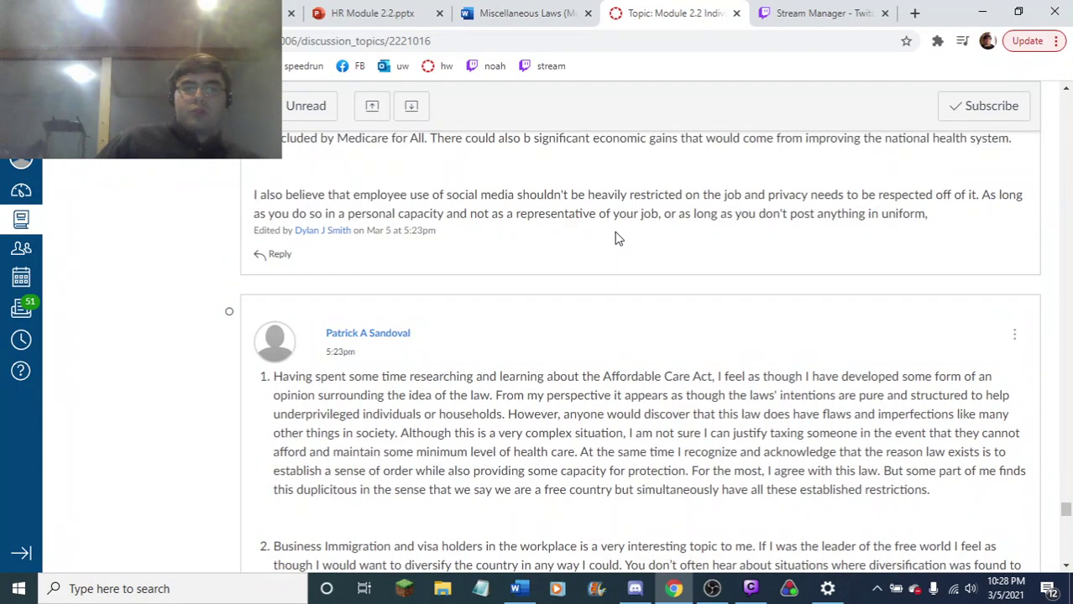
scroll(604, 241, "down", 4)
scroll(606, 242, "down", 1)
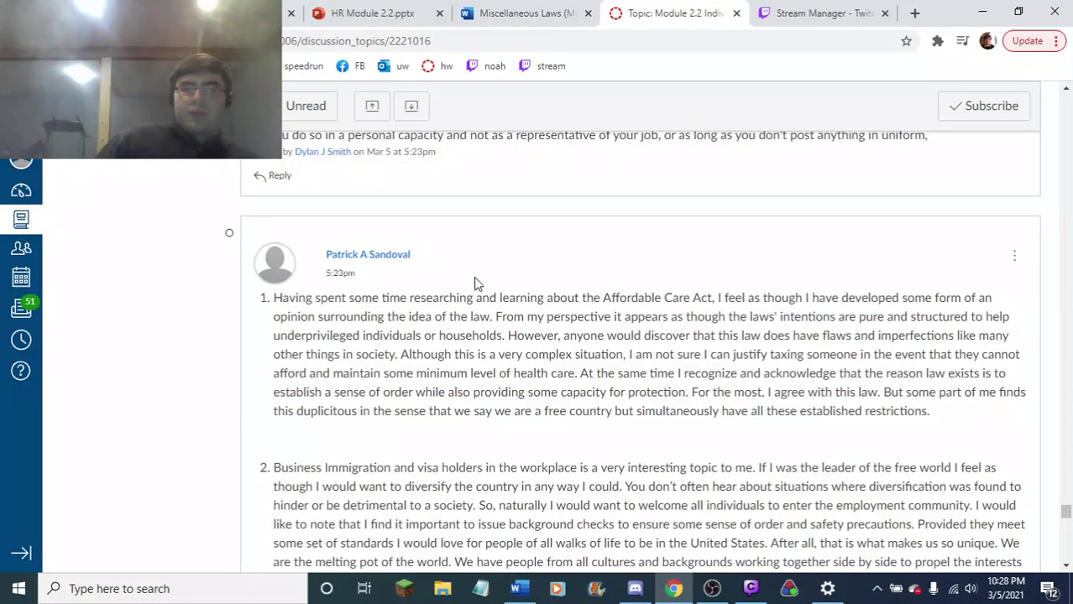
- Read the evening posts on workplace marijuana, equal pay, the Affordable Care Act, social media policies and parental leave through the end of the discussion
scroll(537, 239, "down", 3)
scroll(491, 232, "down", 7)
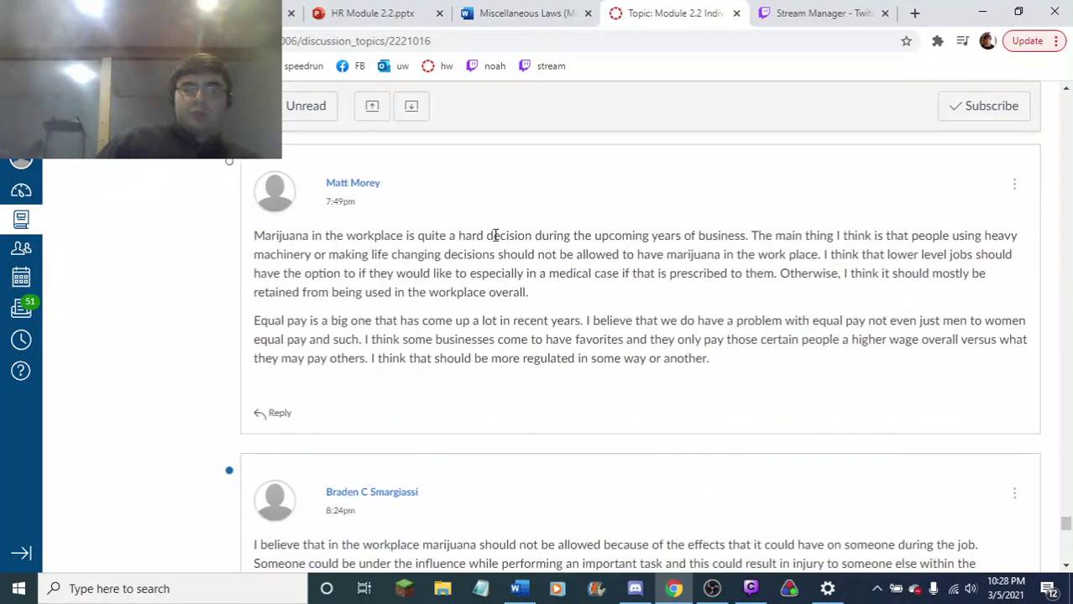
scroll(492, 233, "up", 5)
scroll(390, 234, "down", 6)
scroll(377, 319, "down", 5)
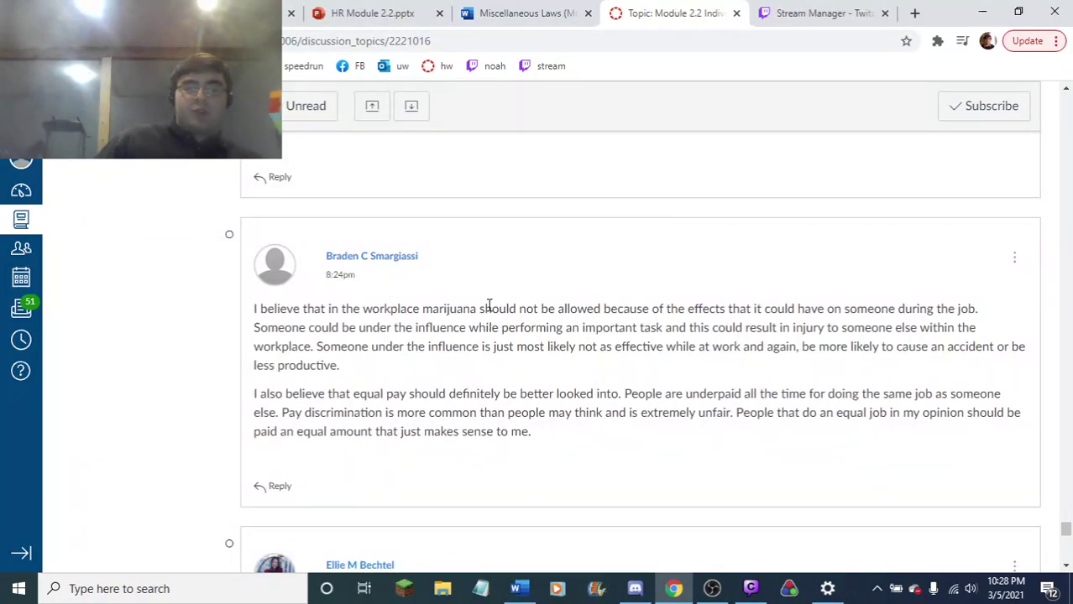
scroll(503, 290, "down", 3)
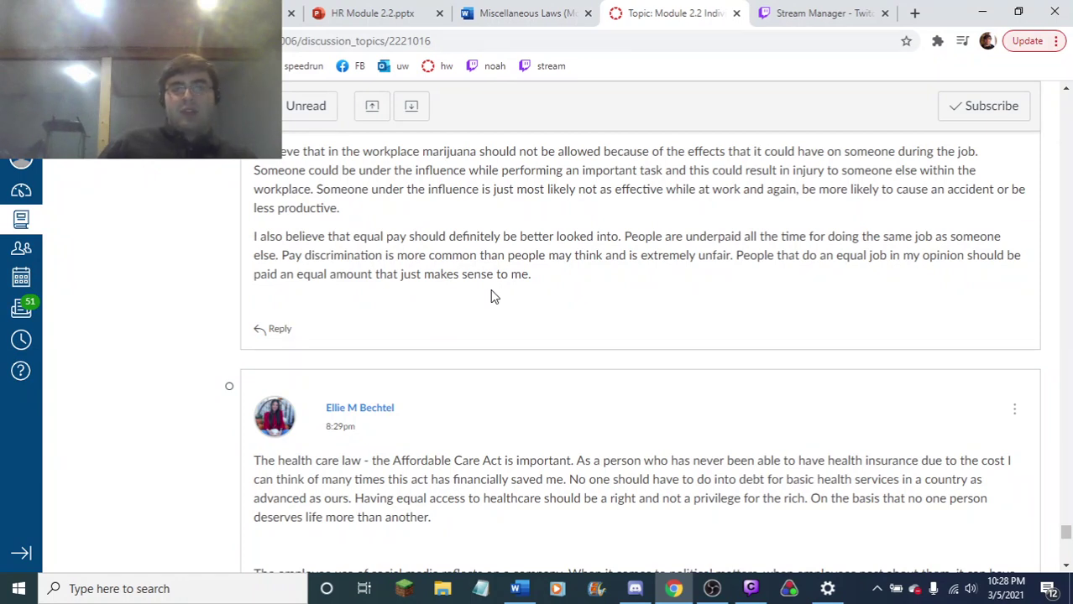
scroll(520, 392, "down", 3)
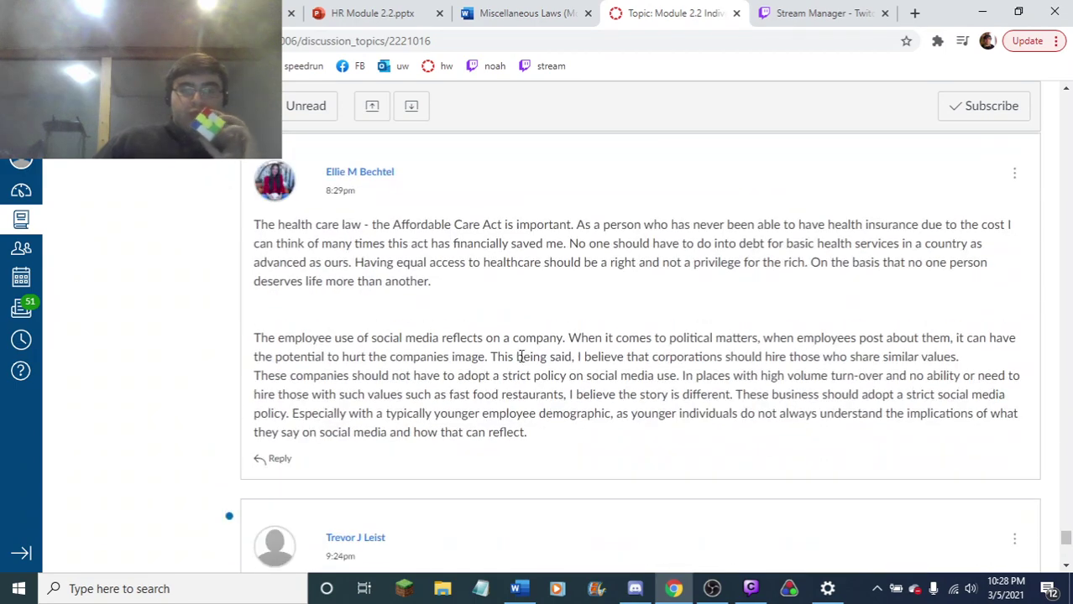
scroll(420, 353, "down", 5)
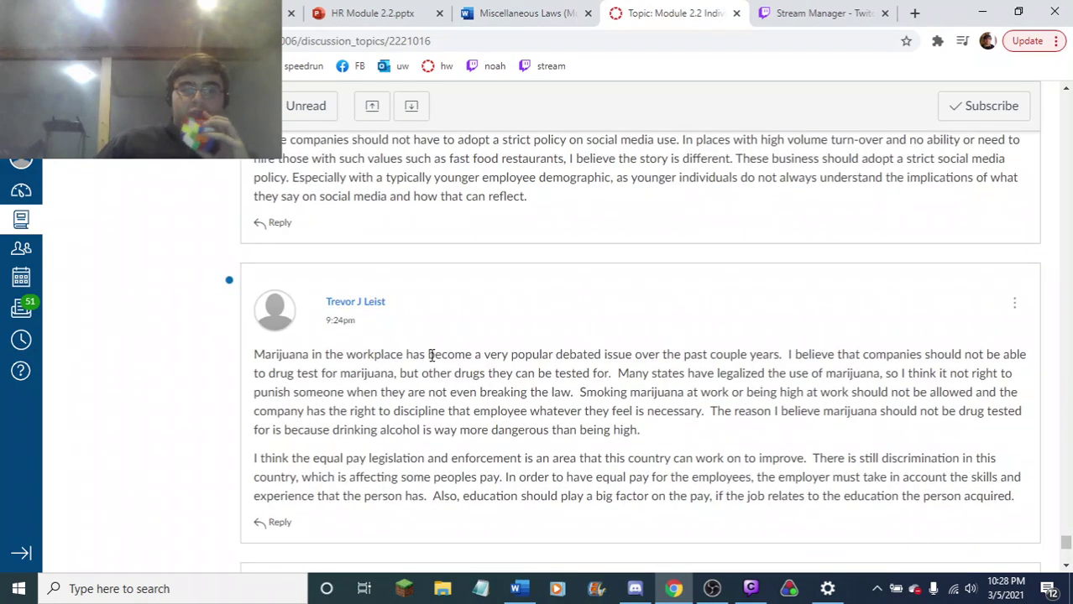
scroll(382, 353, "down", 3)
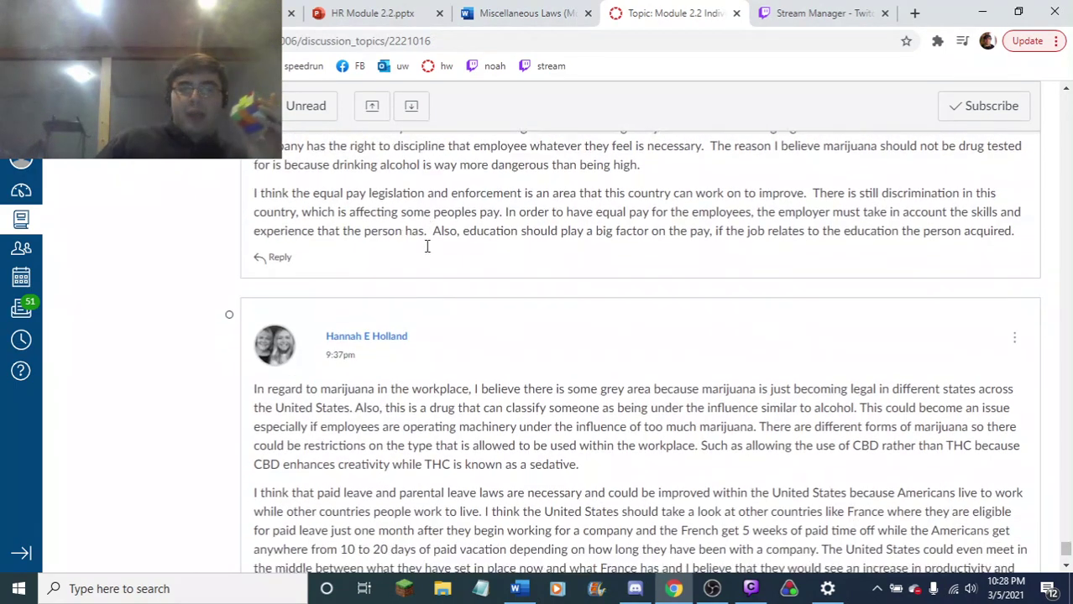
scroll(386, 383, "down", 1)
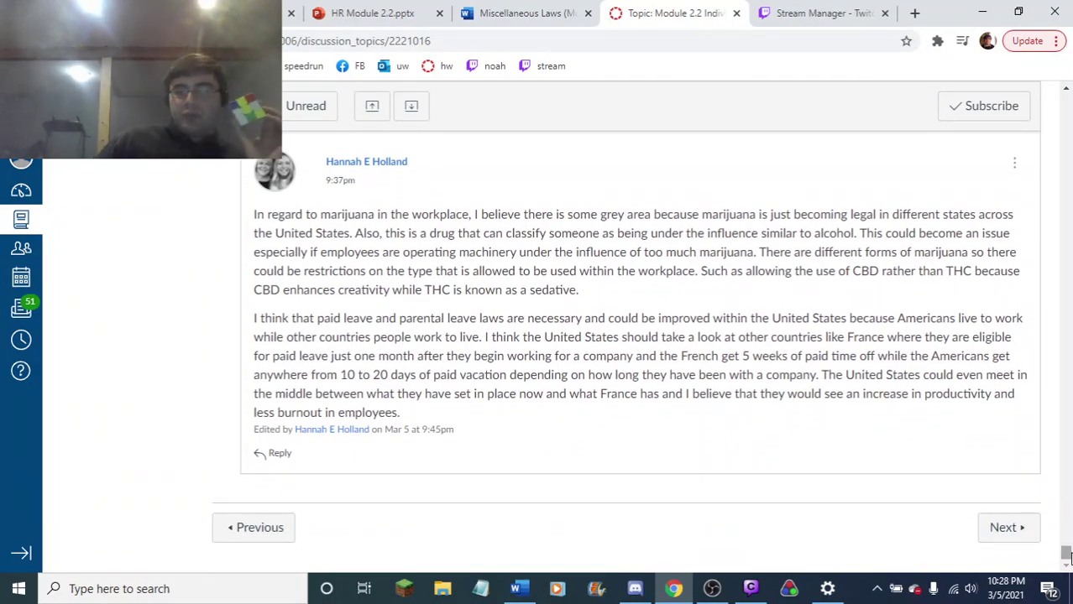
- Return to the discussion instructions and reread the employment law issues listed under Posting 1, focusing on paid leave
left_click_drag(1065, 552, 1065, 99)
scroll(467, 256, "down", 5)
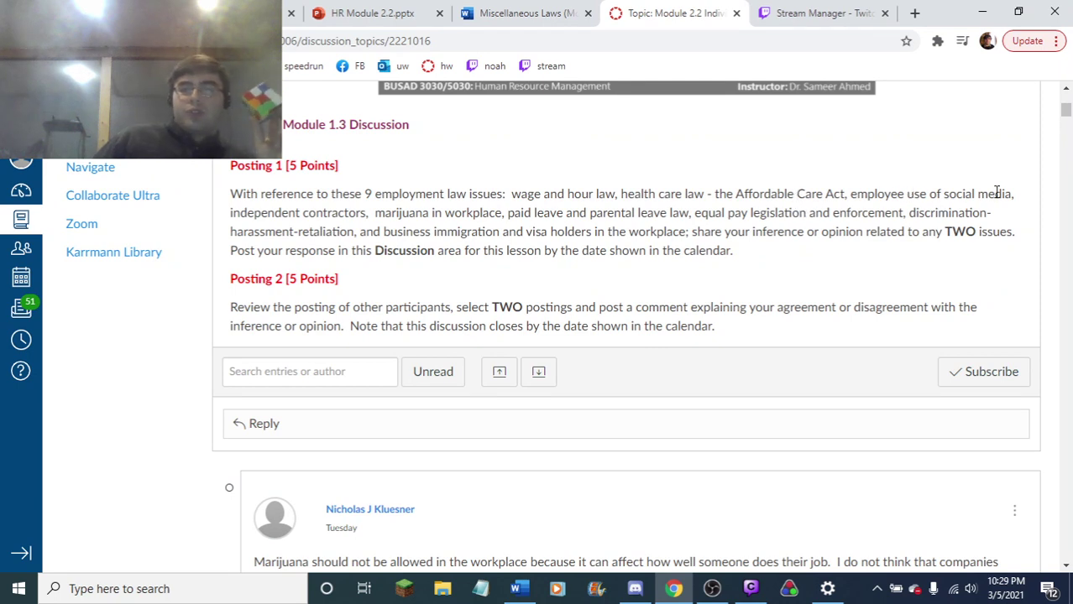
left_click_drag(261, 213, 558, 215)
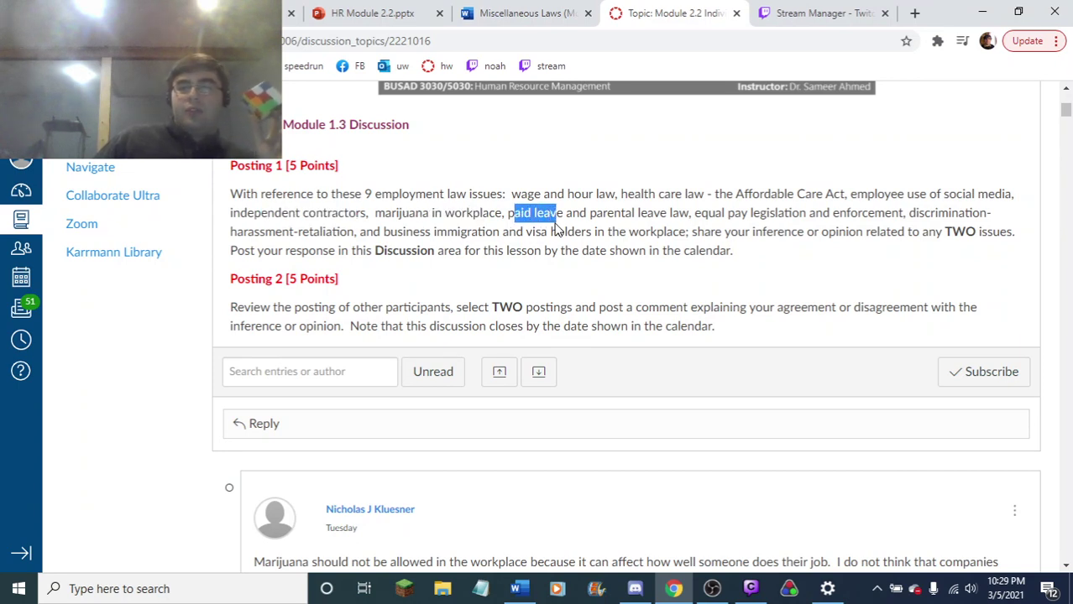
left_click(600, 216)
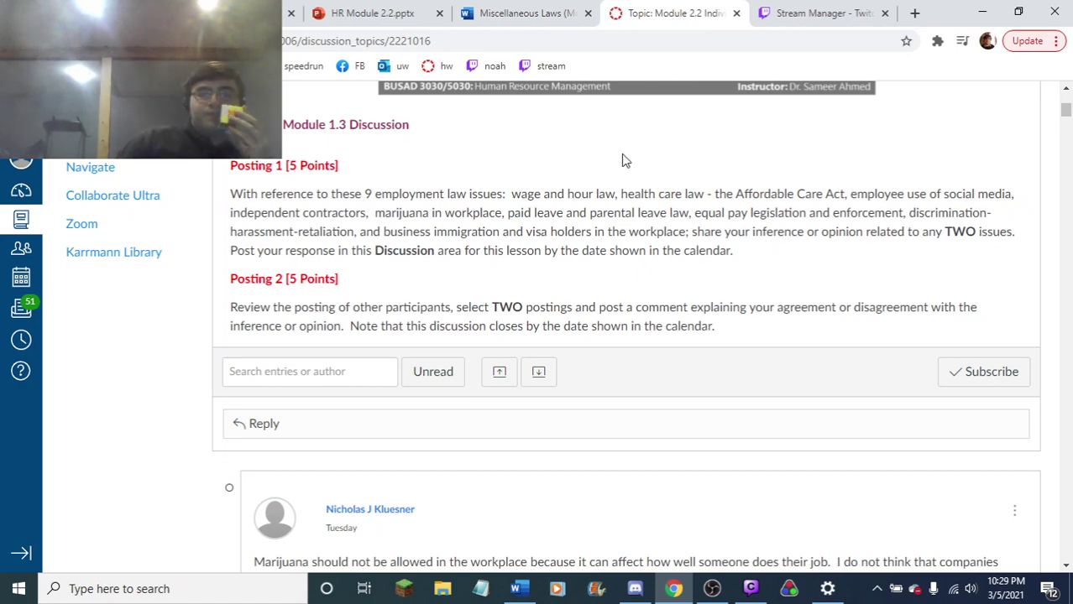
- Switch to YouTube to check the volume of the Seihou 01 soundtrack video, and return to the Module 2.2 discussion
left_click(218, 12)
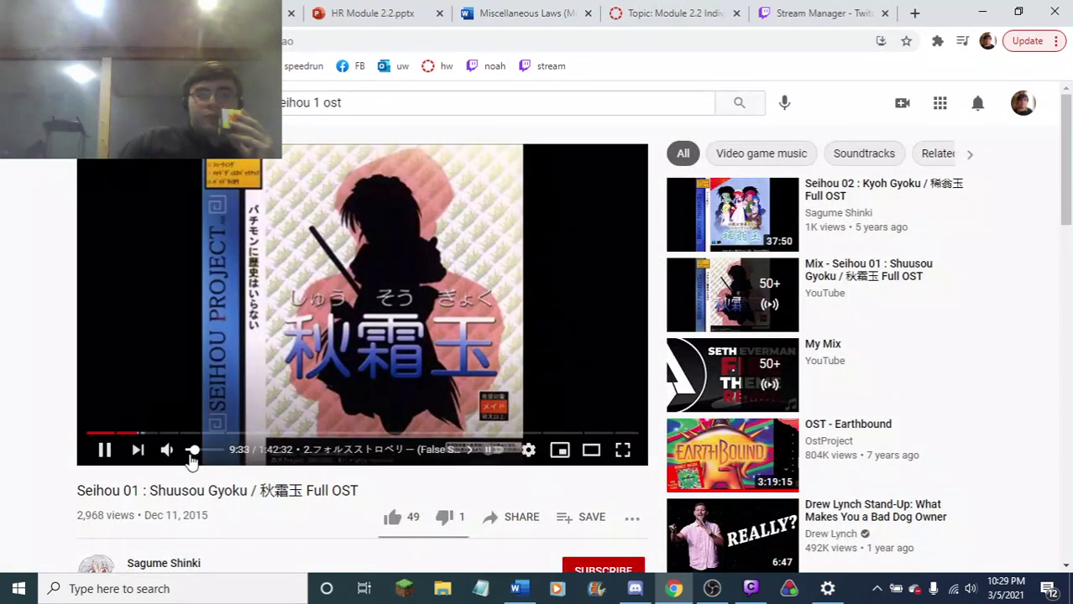
left_click(673, 19)
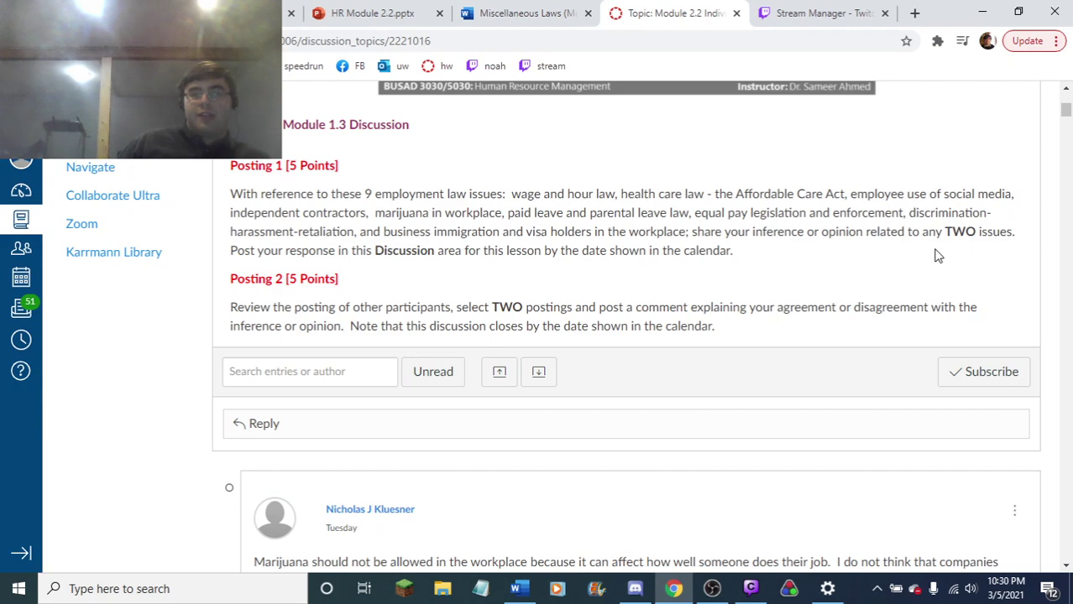
- Skim the first threads for replies on equal pay legislation, marijuana drug testing, maternity leave and employee social media use
scroll(922, 307, "down", 10)
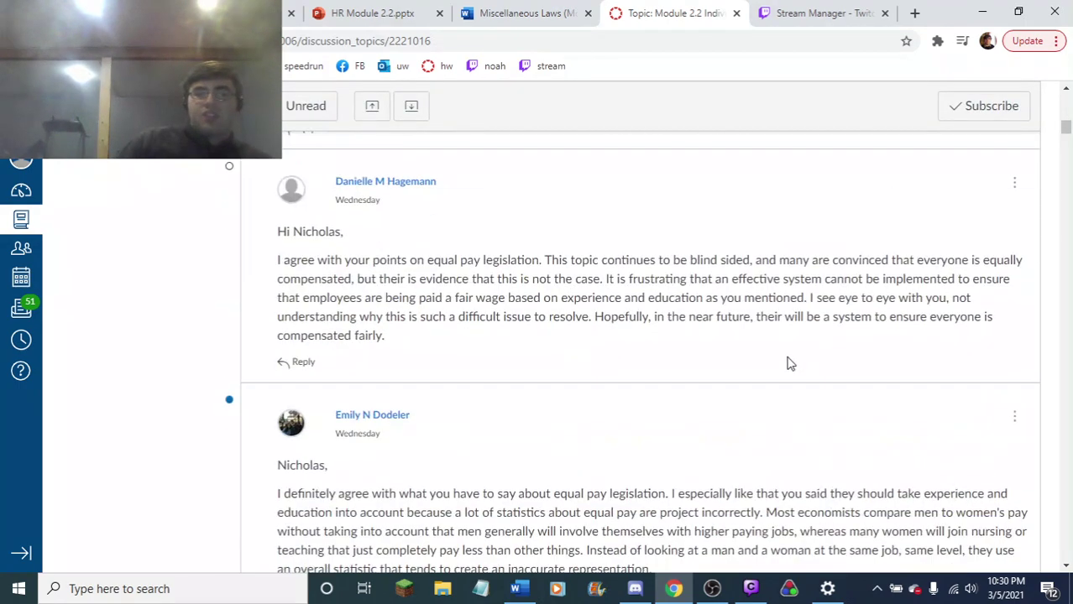
scroll(789, 363, "up", 2)
scroll(730, 378, "down", 10)
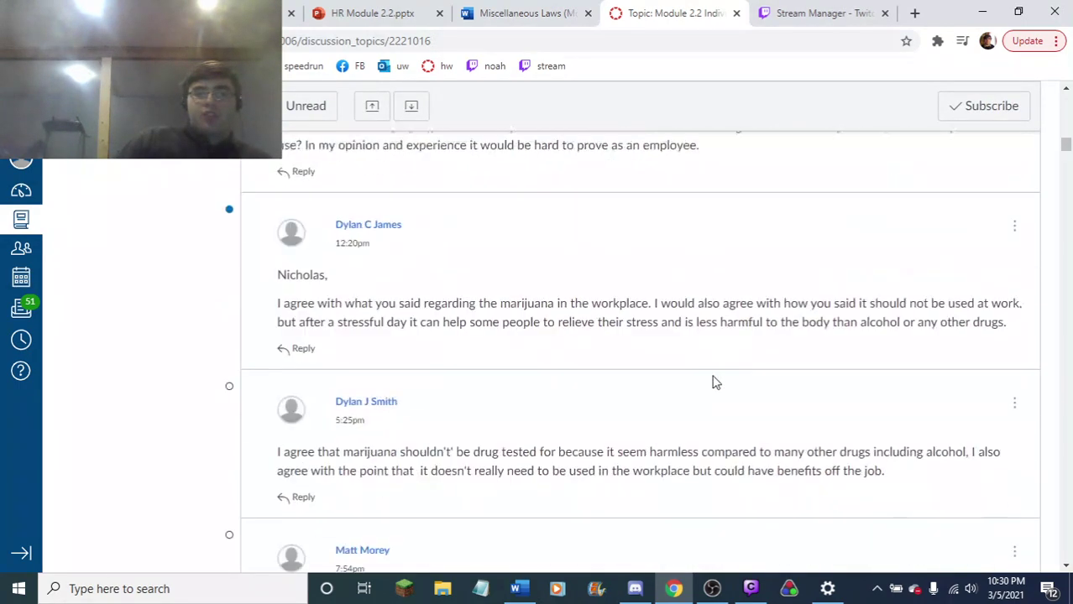
scroll(713, 382, "down", 11)
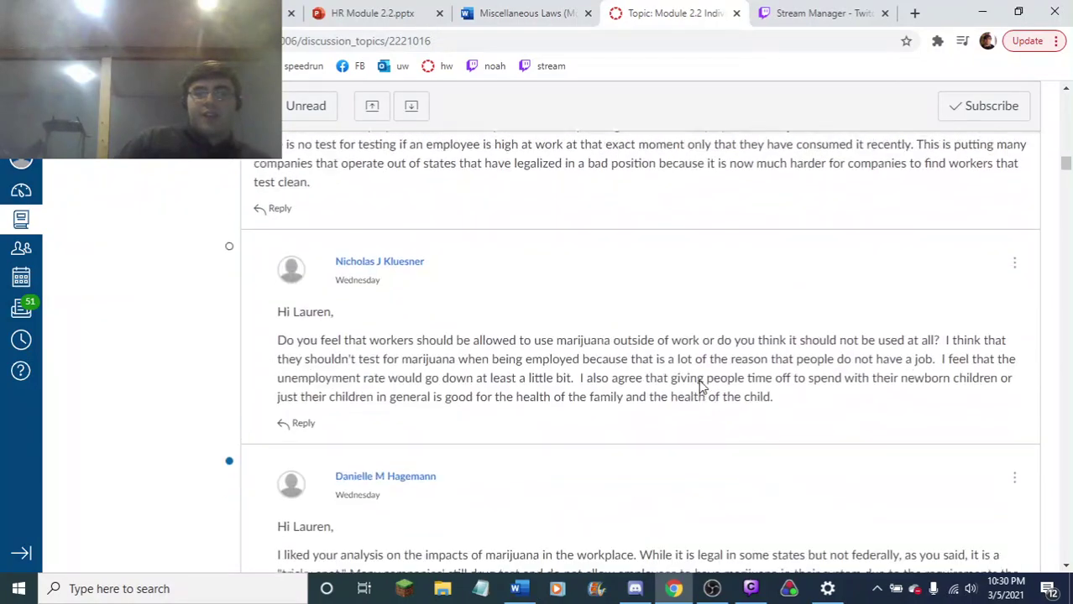
scroll(701, 386, "down", 10)
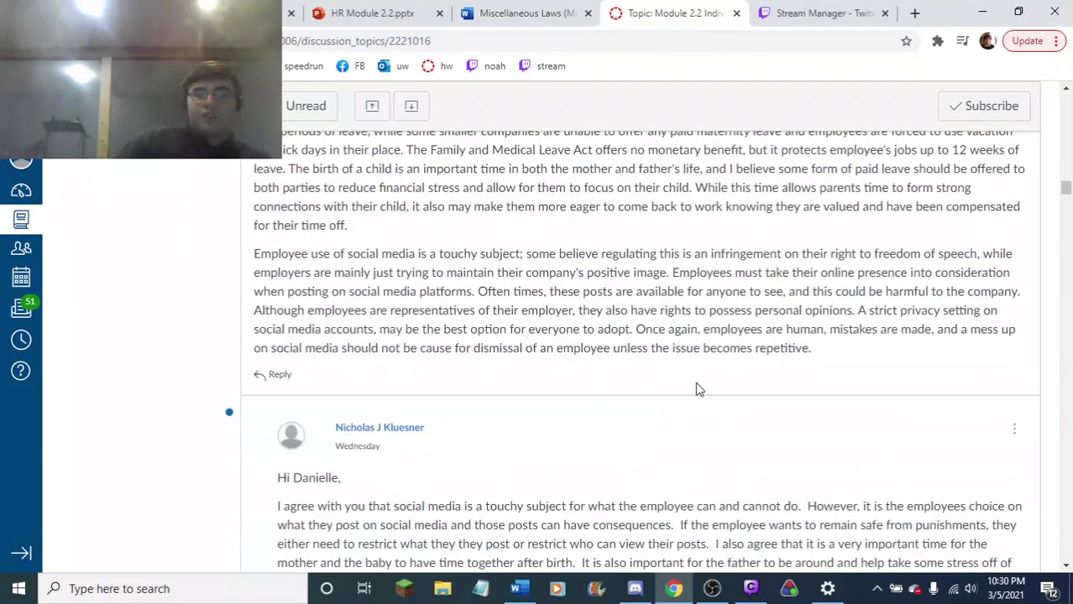
scroll(696, 389, "down", 10)
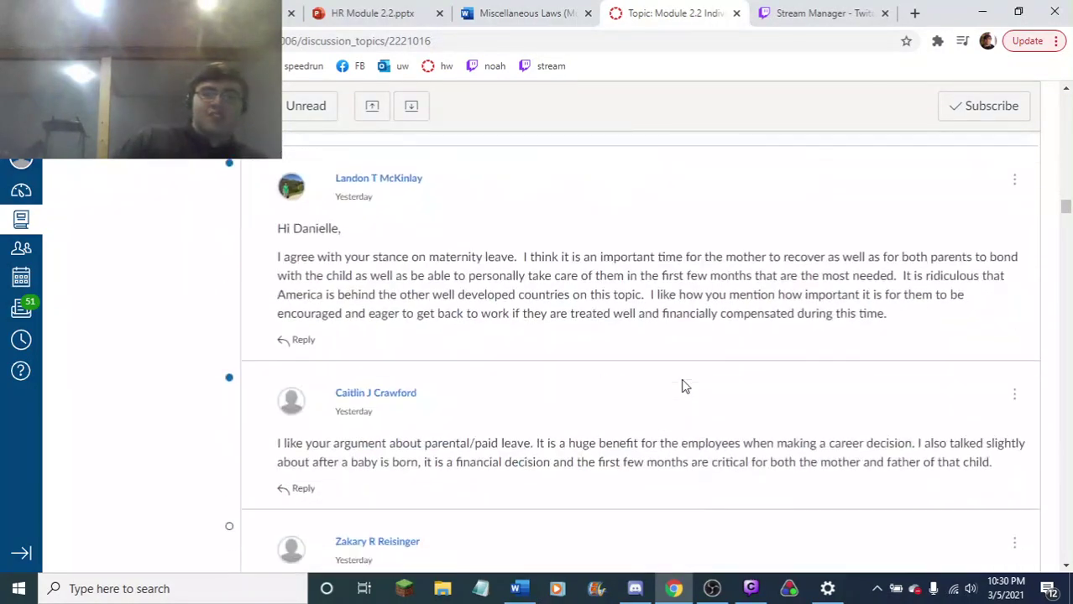
- Skim the following threads on marijuana at work, medical marijuana, social media restrictions and the length of paid parental leave
scroll(683, 386, "down", 10)
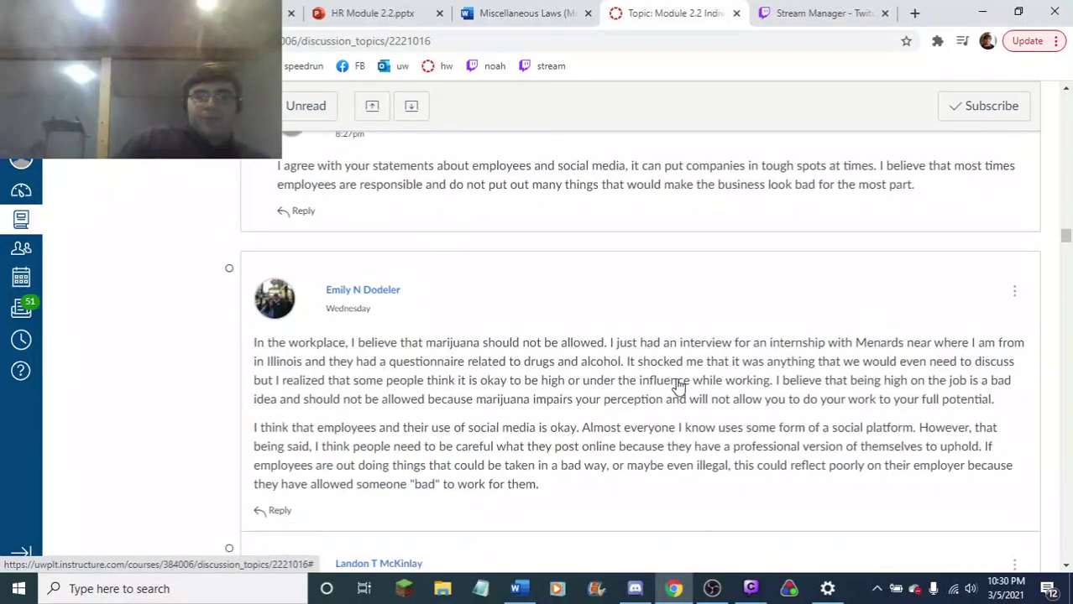
scroll(678, 387, "down", 10)
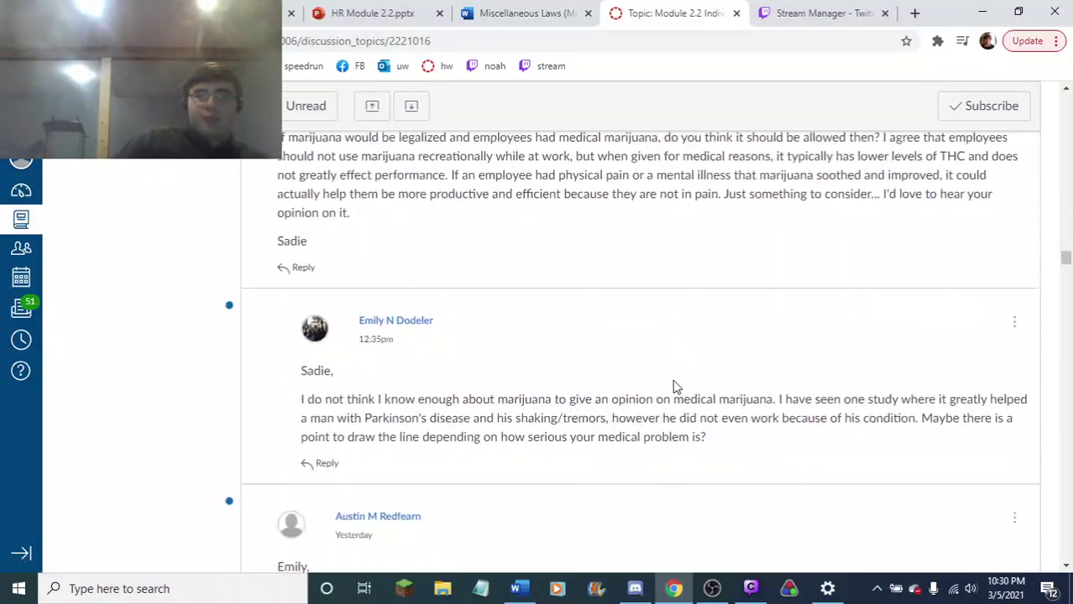
scroll(673, 381, "down", 10)
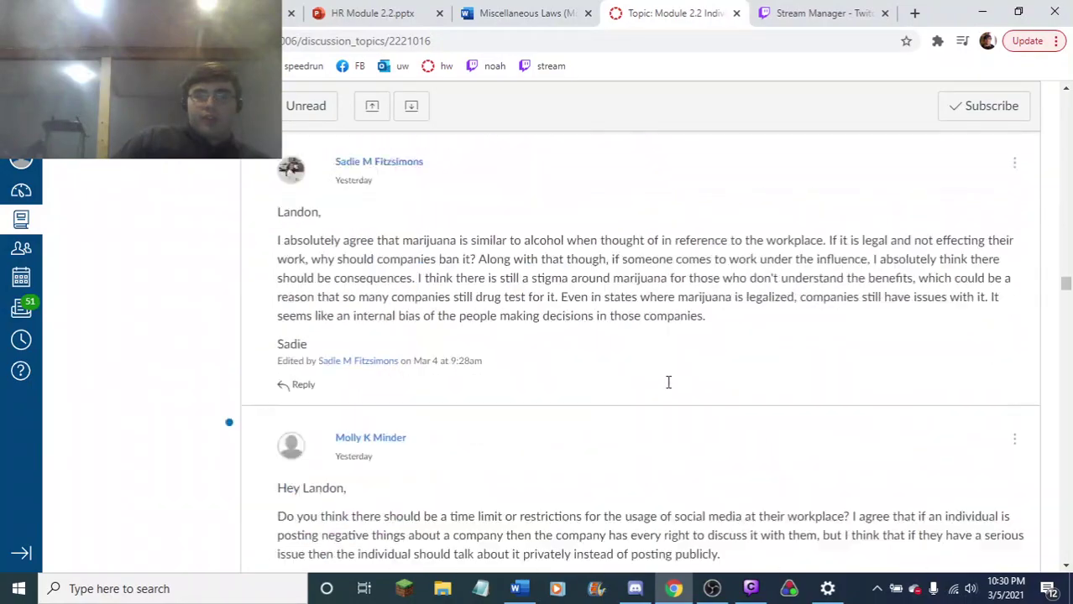
scroll(668, 381, "down", 10)
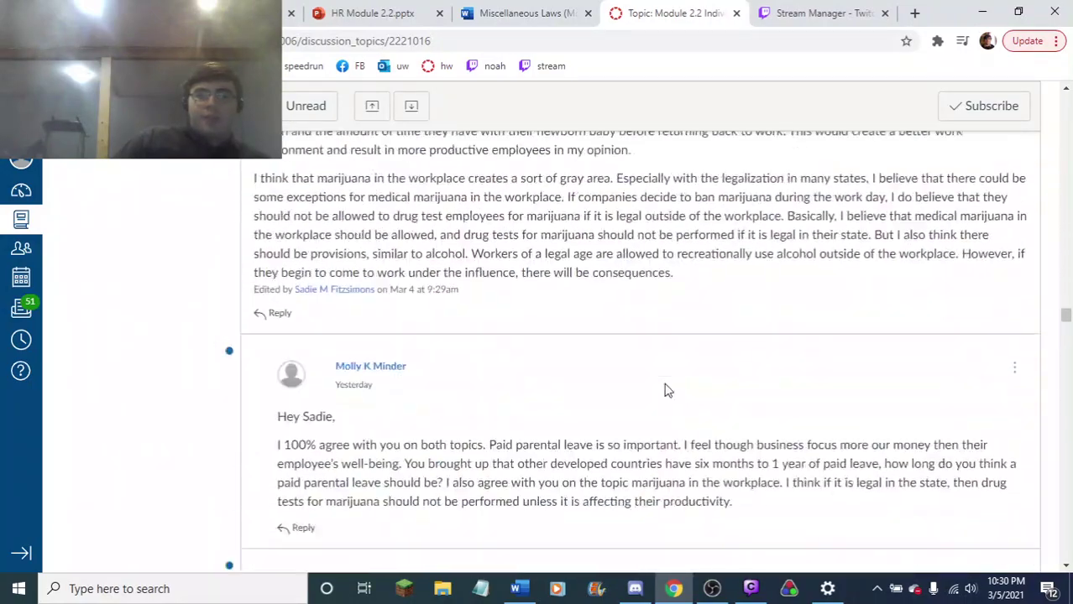
scroll(666, 391, "down", 4)
scroll(1066, 294, "up", 2)
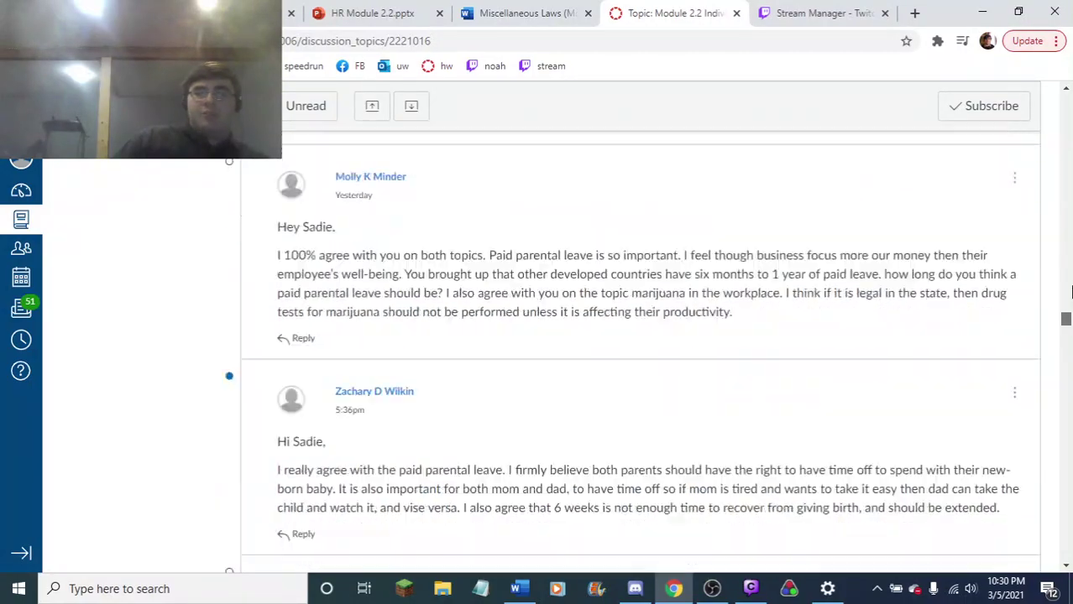
- Go back to the start of the discussion and review the Posting 2 requirements and the first post on marijuana and equal pay
scroll(1066, 293, "up", 20)
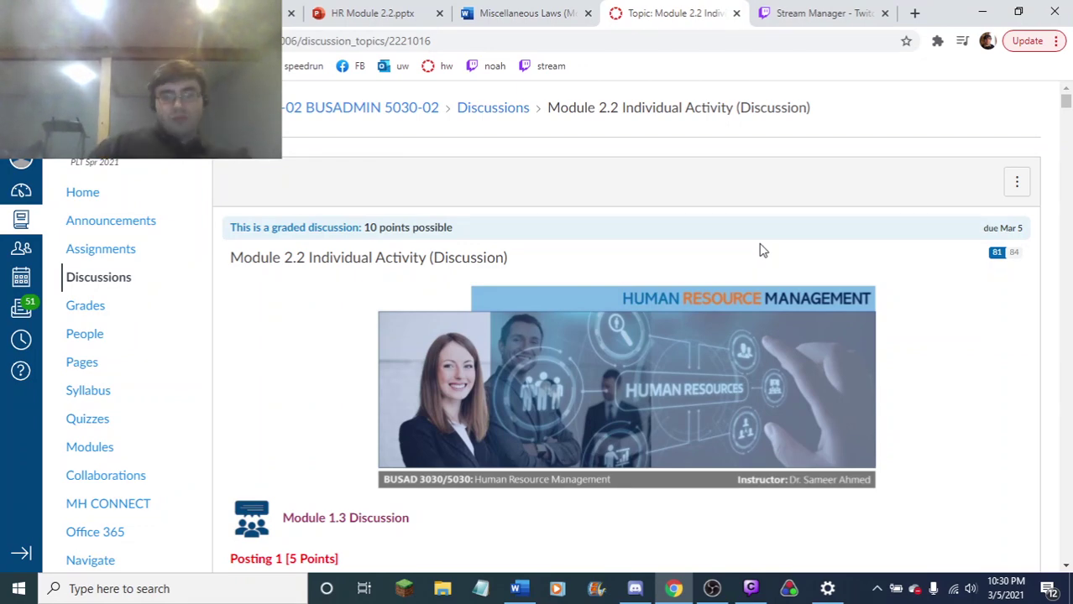
scroll(683, 270, "down", 3)
scroll(671, 269, "down", 10)
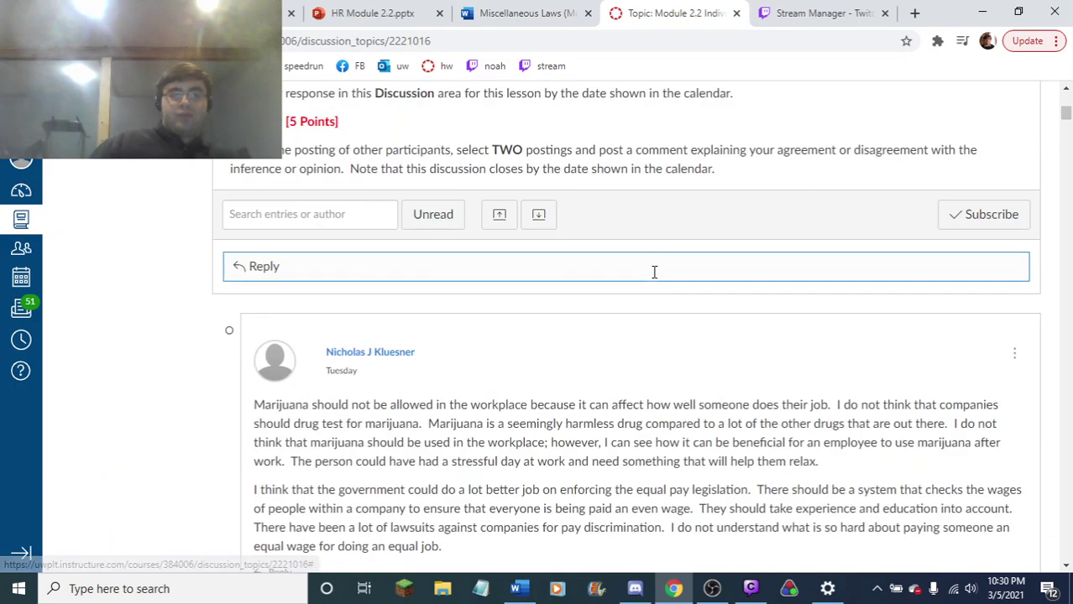
scroll(638, 277, "up", 5)
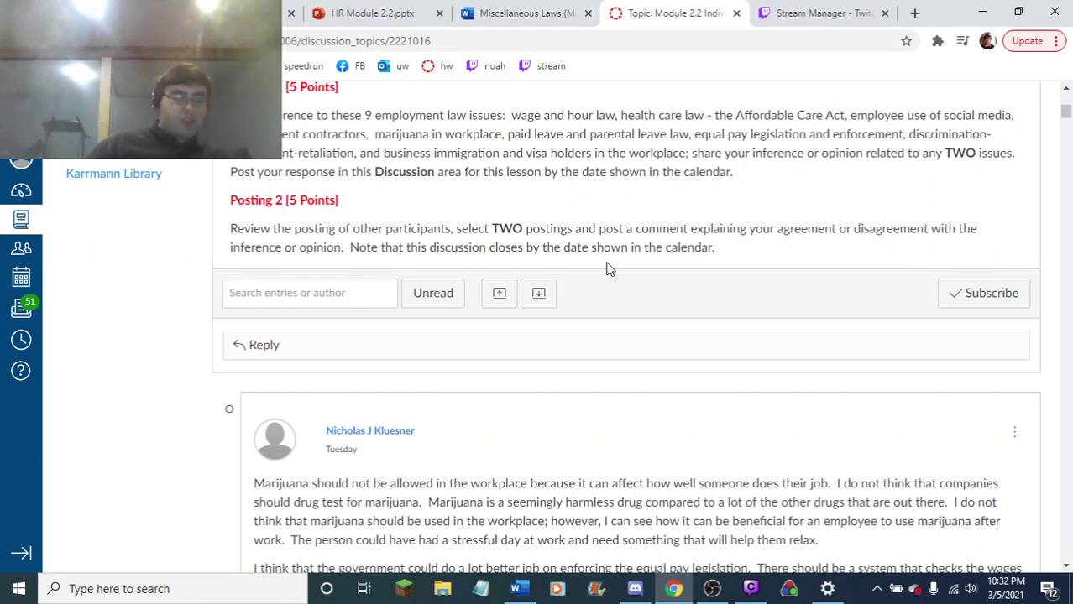
scroll(590, 287, "up", 5)
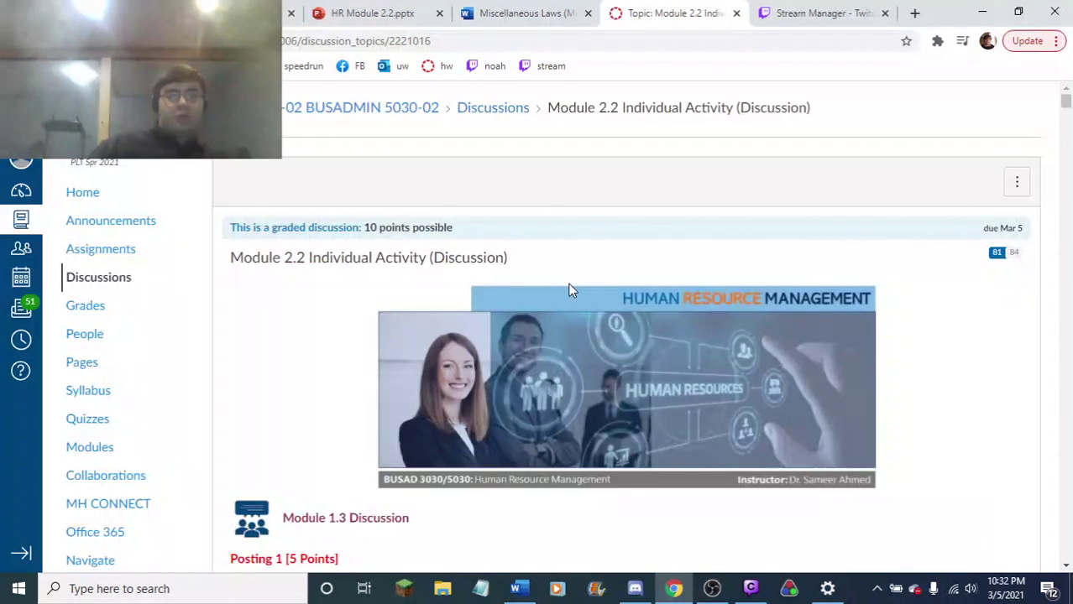
- Check the Human Resource Management course's assignments list and open the course home page with its recent announcements
left_click(82, 252)
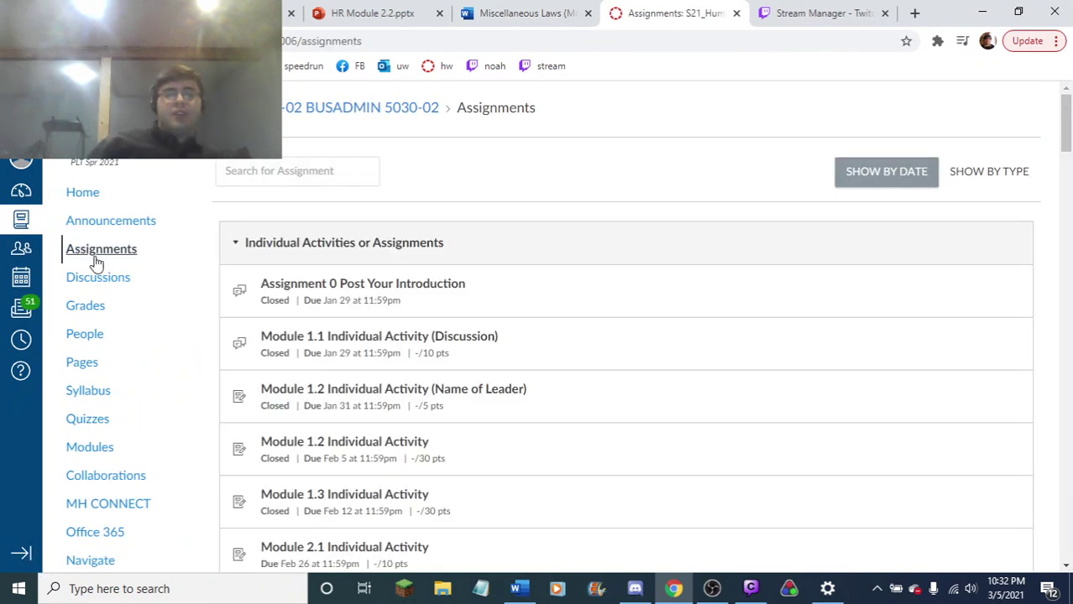
left_click(21, 220)
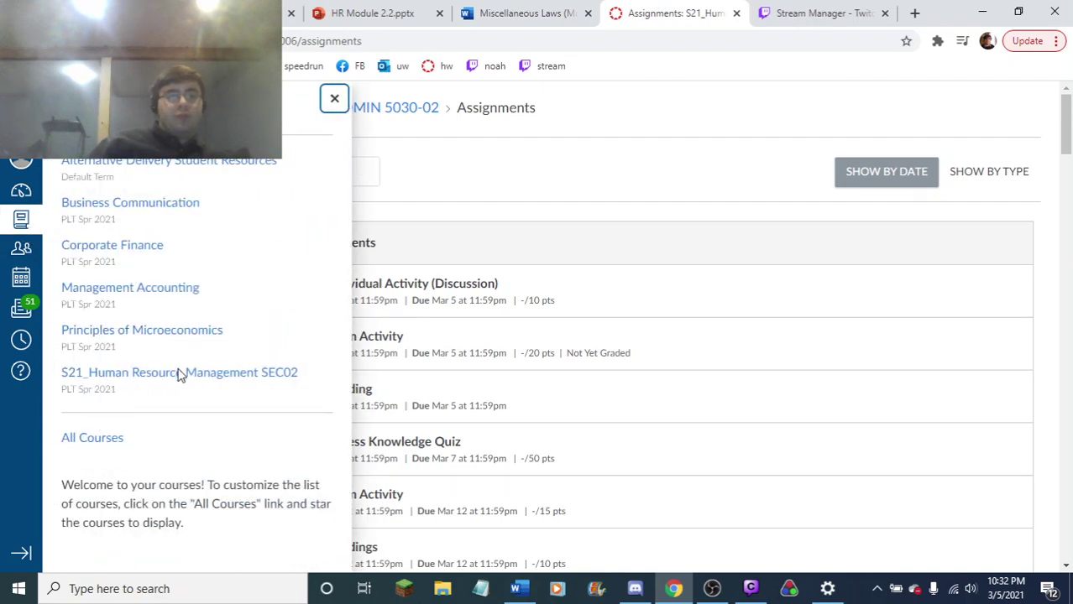
left_click(180, 375)
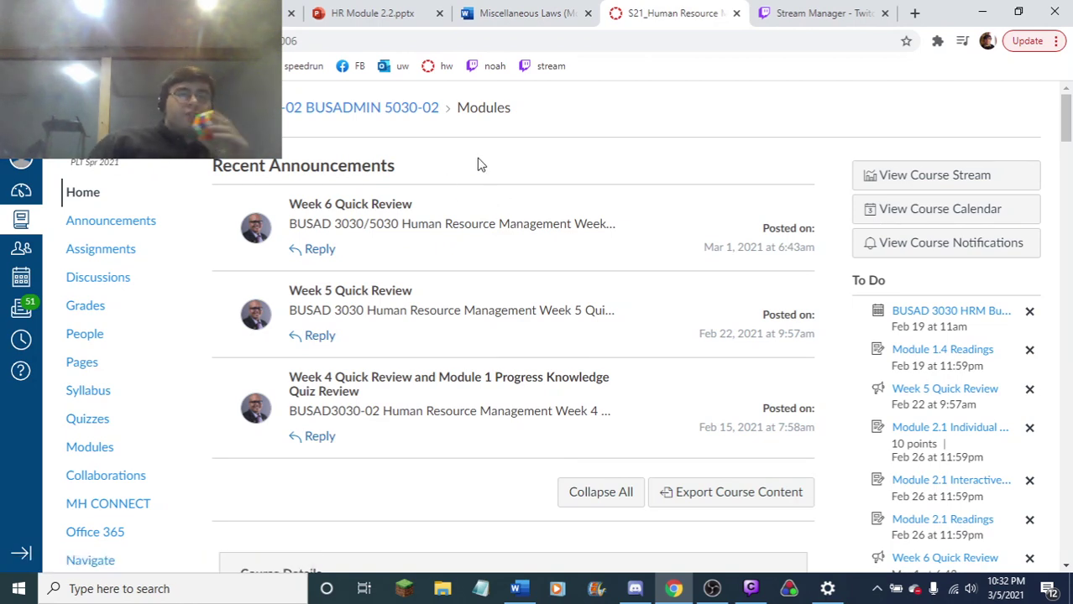
left_click_drag(1064, 123, 1066, 120)
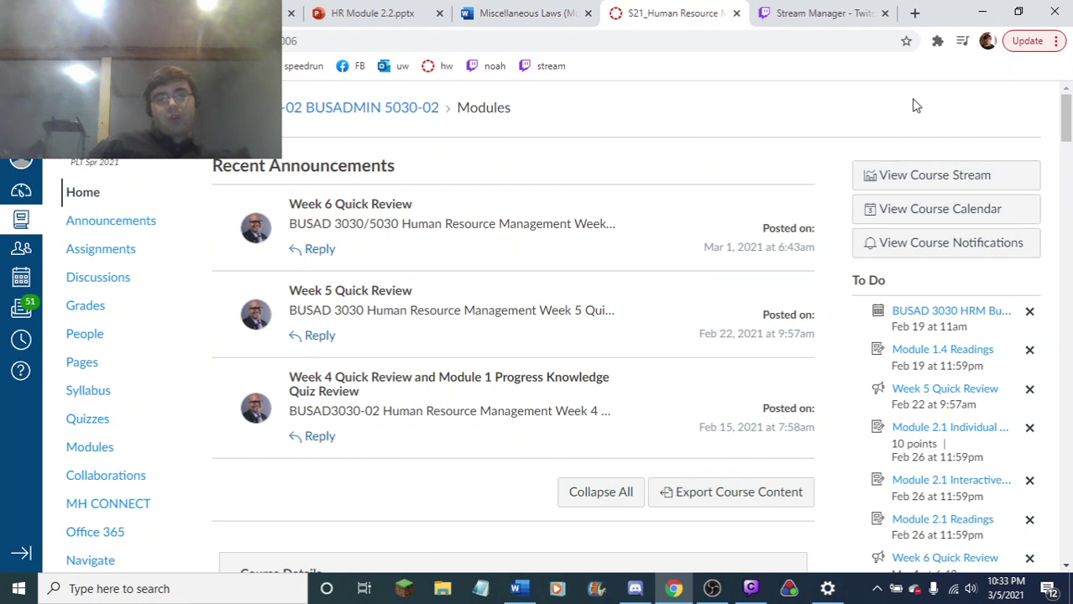
- Open the Business Communication course and look over its announcements and the Beginning Communication Principles module
left_click(21, 221)
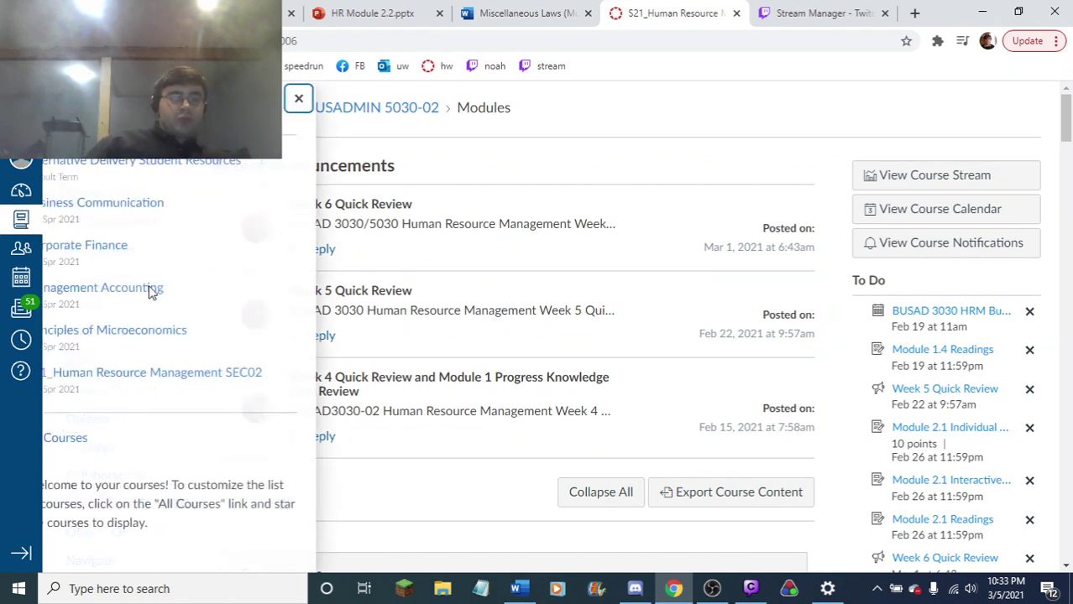
left_click(154, 209)
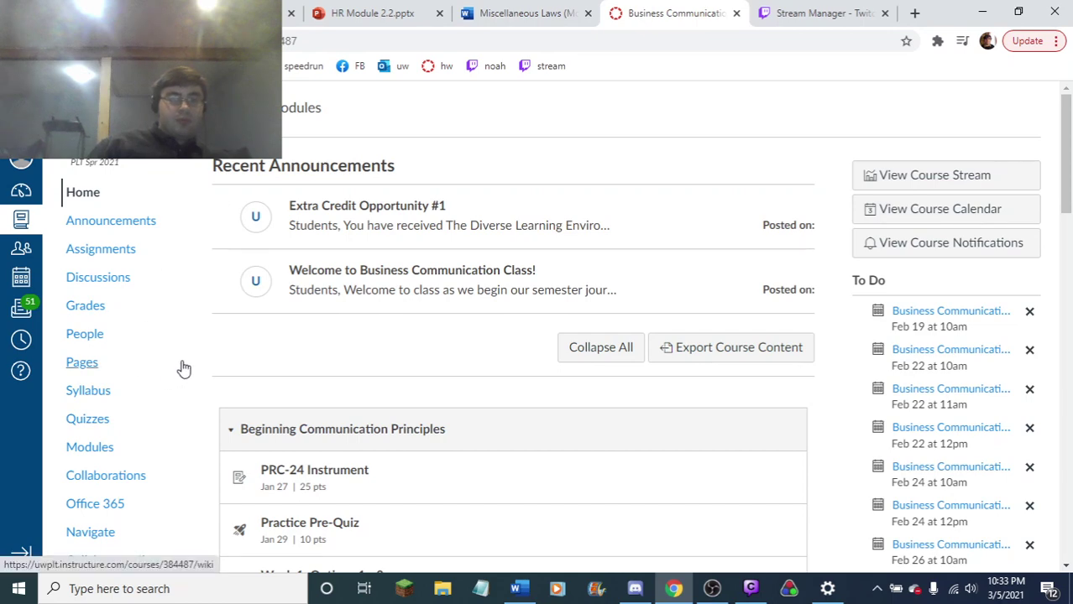
scroll(228, 386, "down", 1)
scroll(233, 369, "up", 1)
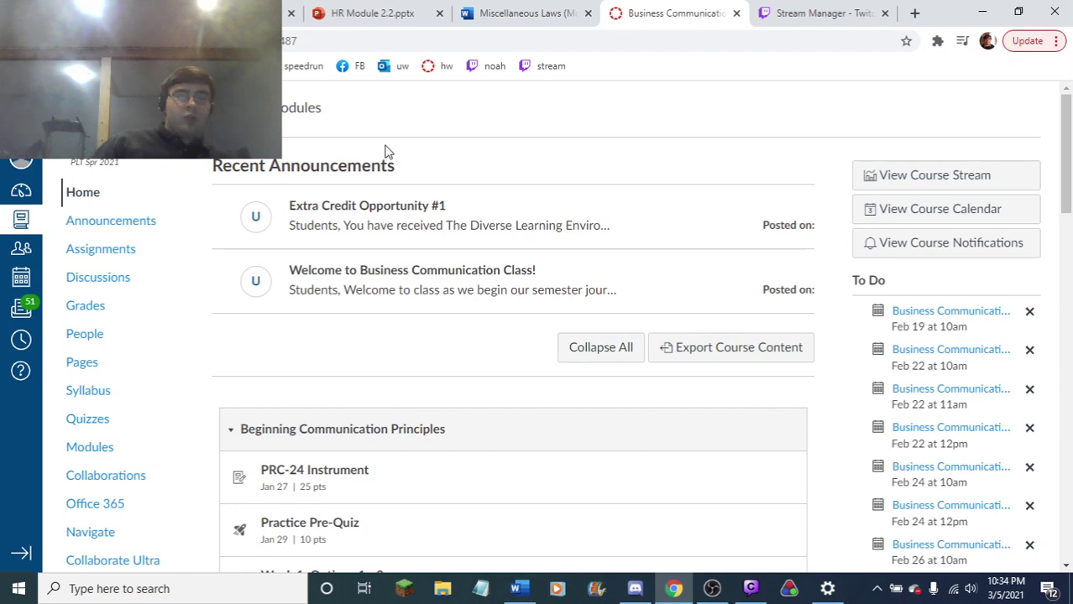
scroll(504, 135, "down", 1)
scroll(556, 130, "up", 1)
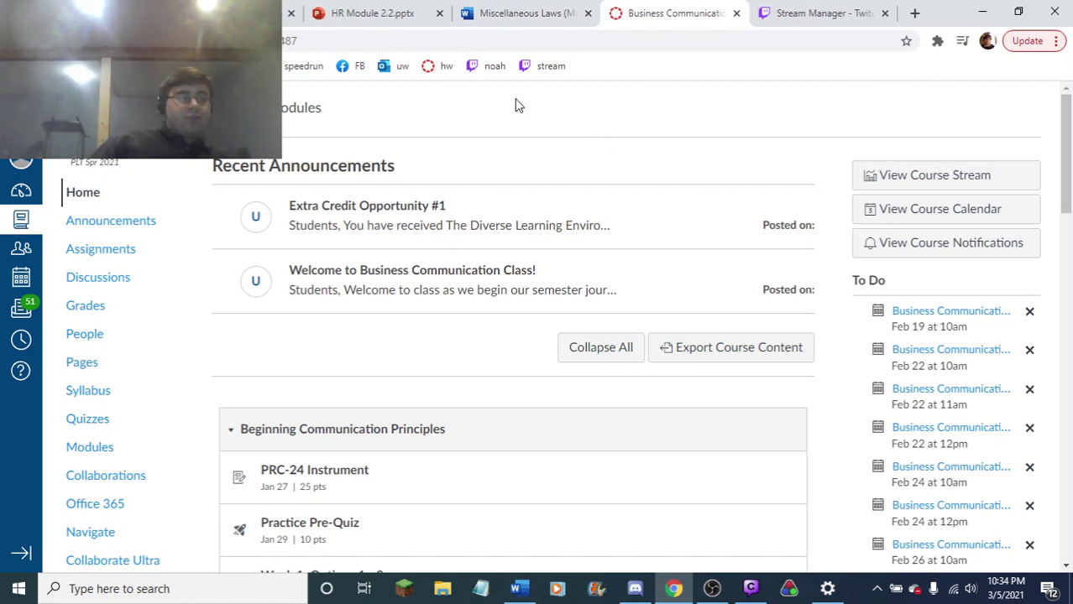
scroll(323, 309, "down", 2)
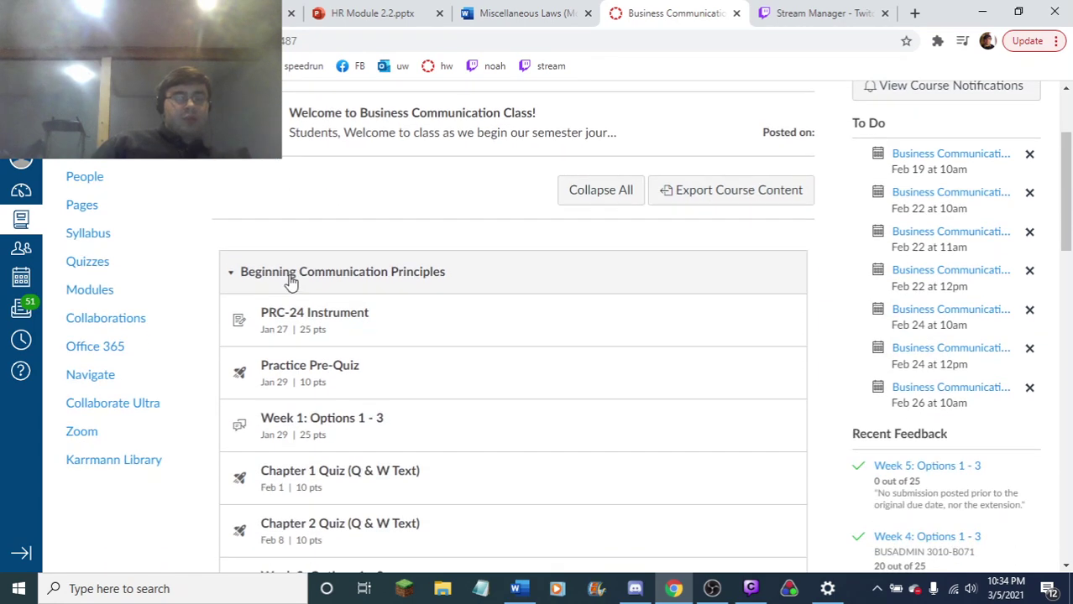
- Look over the Business Communication course's announcements and modules, and open its discussions list
scroll(290, 278, "up", 2)
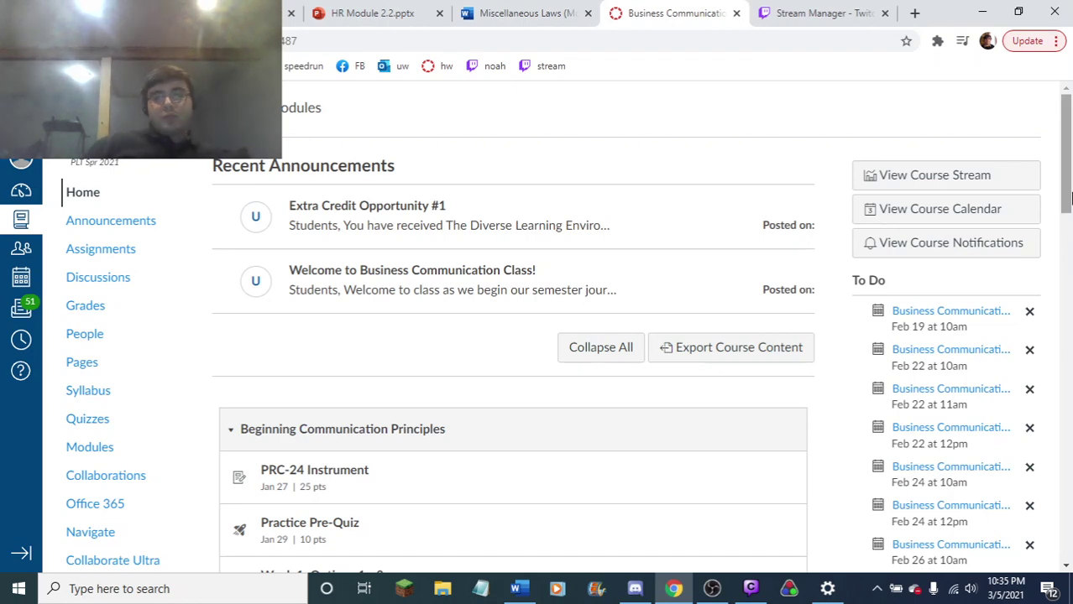
mouse_move(1067, 105)
left_mouse_down()
mouse_move(1067, 184)
mouse_move(1069, 104)
left_mouse_up()
scroll(827, 210, "down", 5)
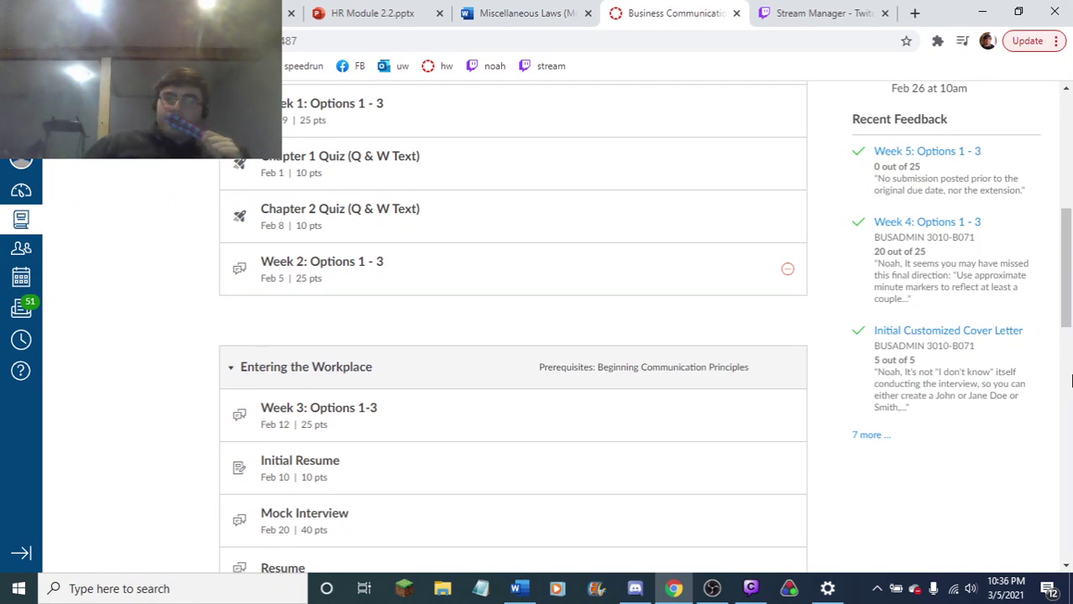
scroll(601, 288, "up", 5)
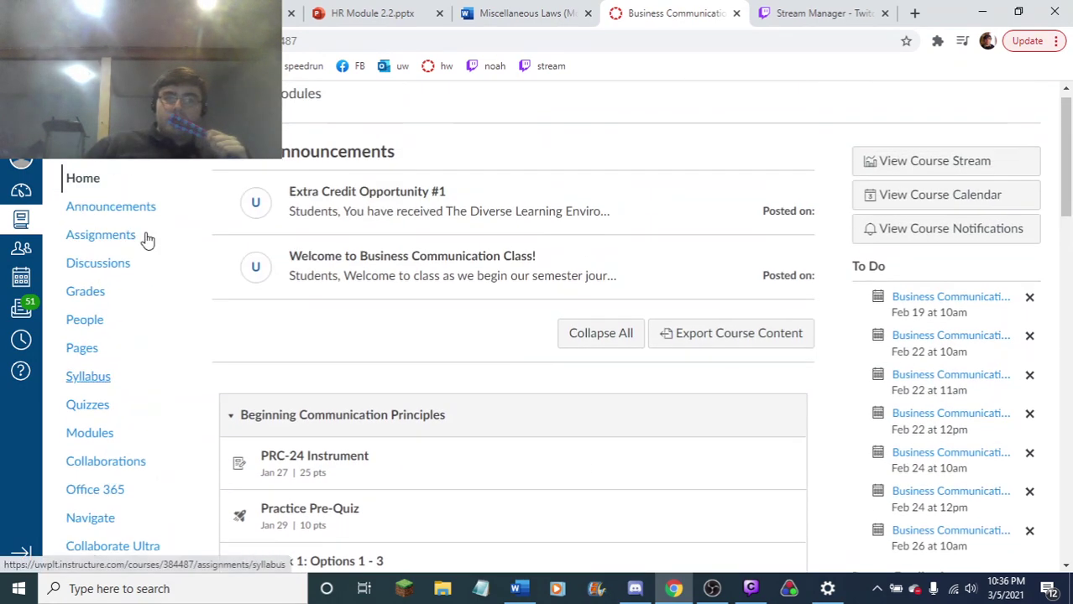
left_click(110, 284)
- Switch to the YouTube Seihou soundtrack video, expand its description and play track 4 from the 13:22 timestamp
key("ctrl+1")
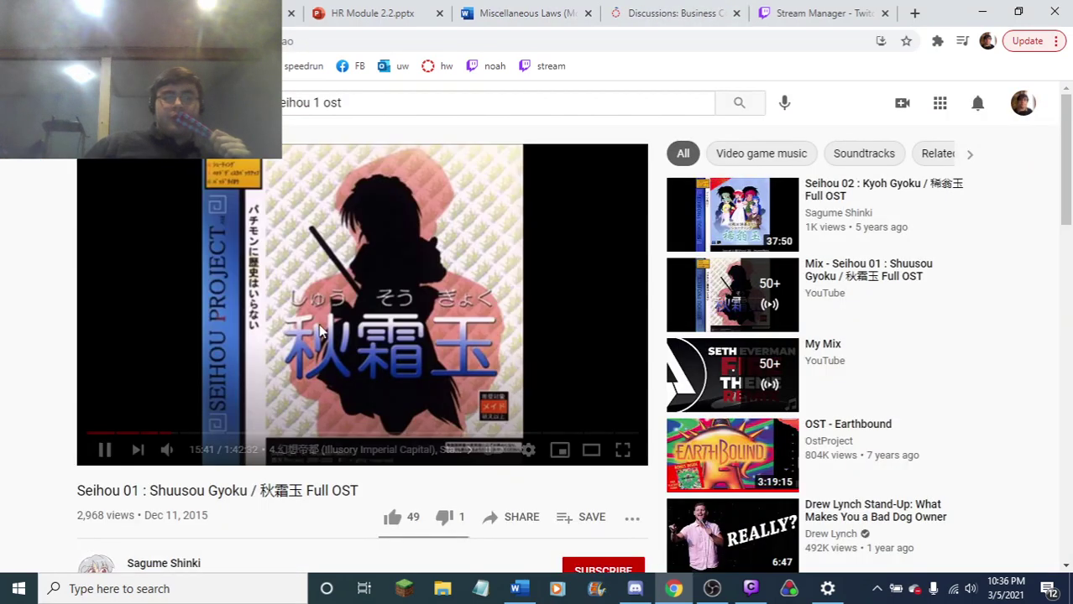
scroll(260, 335, "down", 2)
scroll(171, 271, "down", 2)
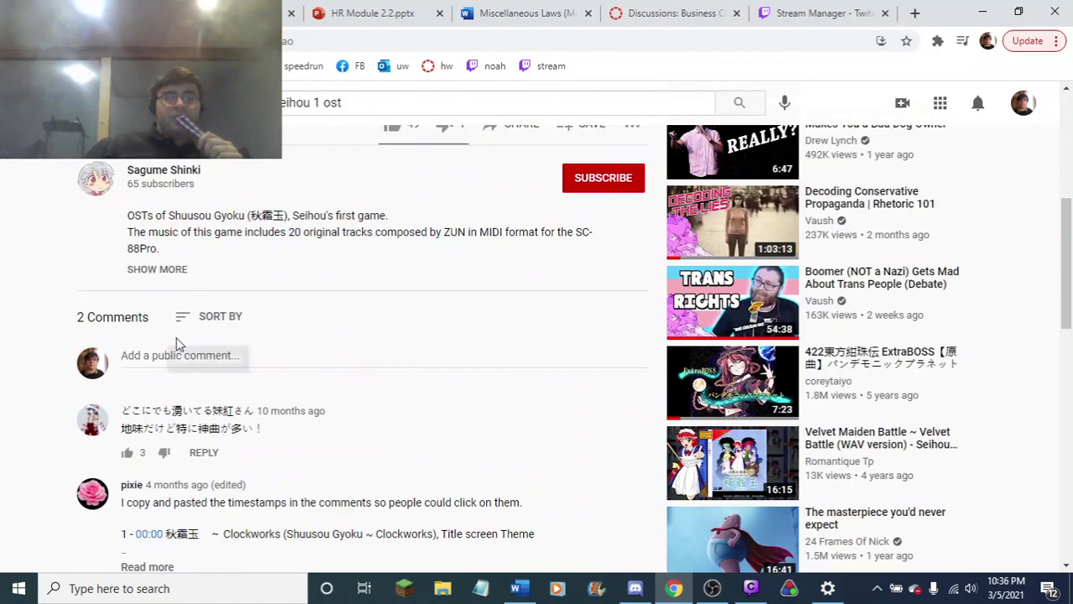
left_click(171, 271)
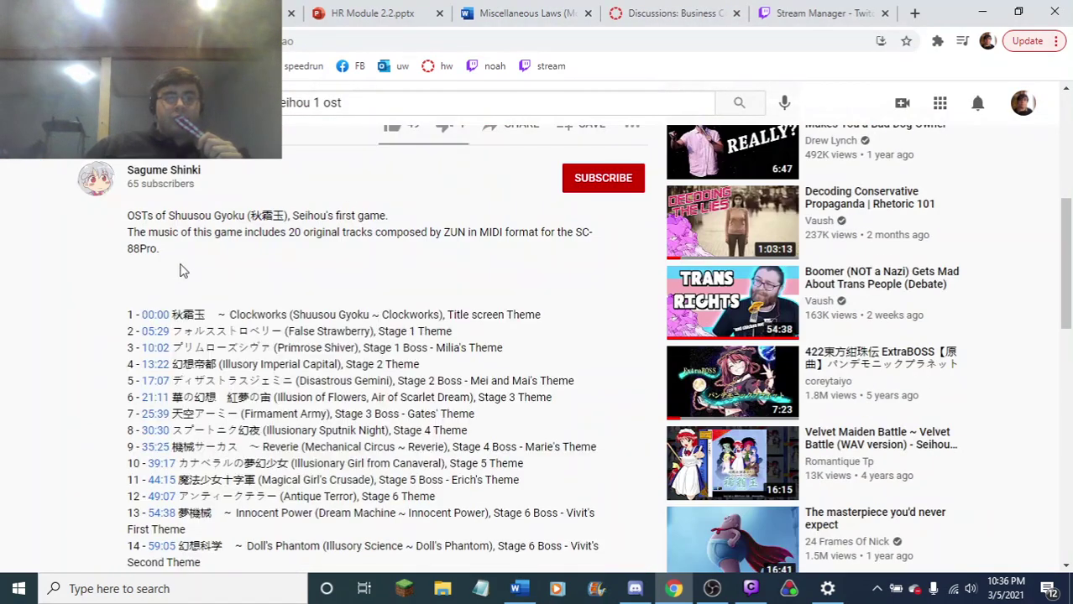
left_click(162, 365)
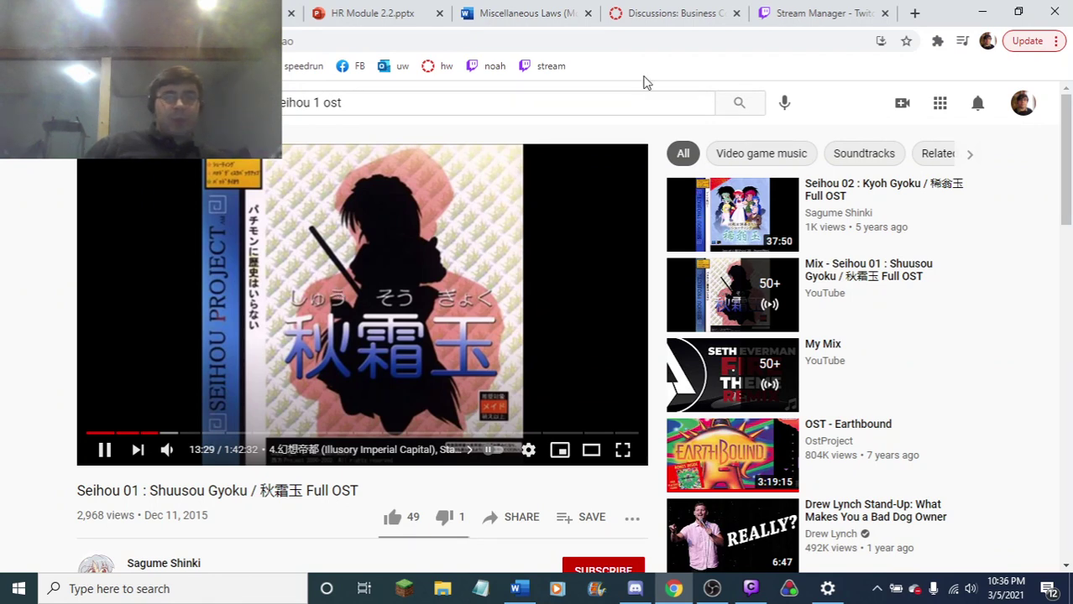
- Check the Twitch Stream Manager, return to Business Communication and open Week 6: Options 1 - 3 from its assignments
left_click(798, 15)
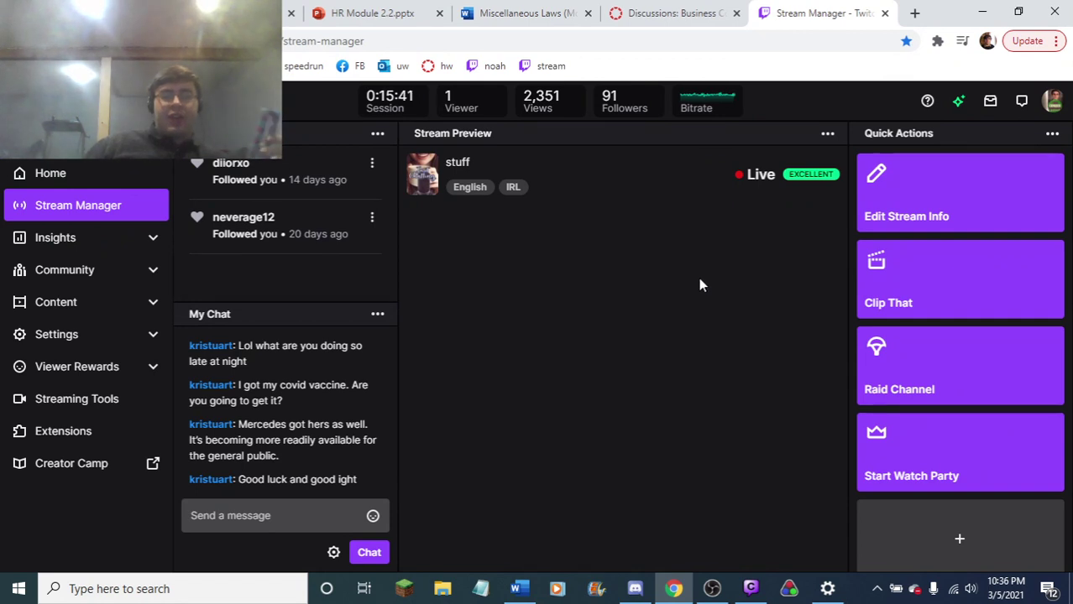
left_click(663, 14)
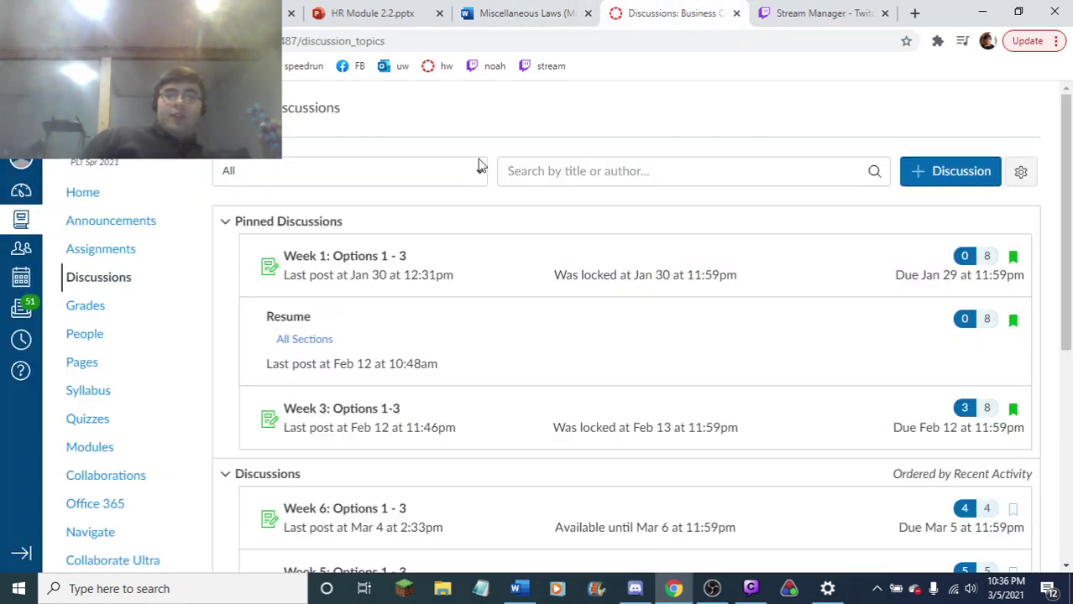
left_click(120, 252)
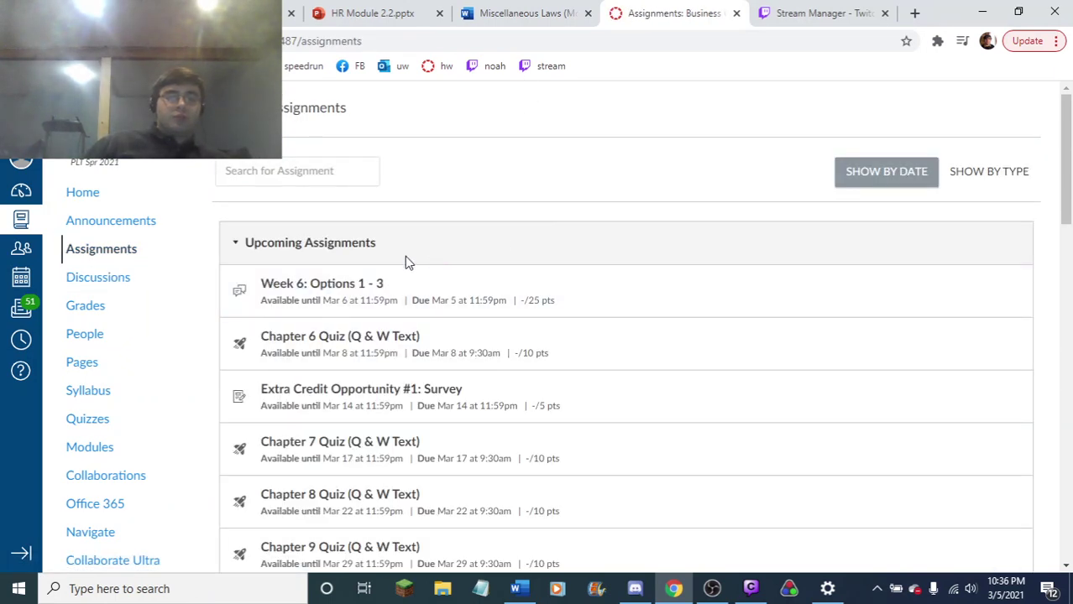
left_click(353, 290)
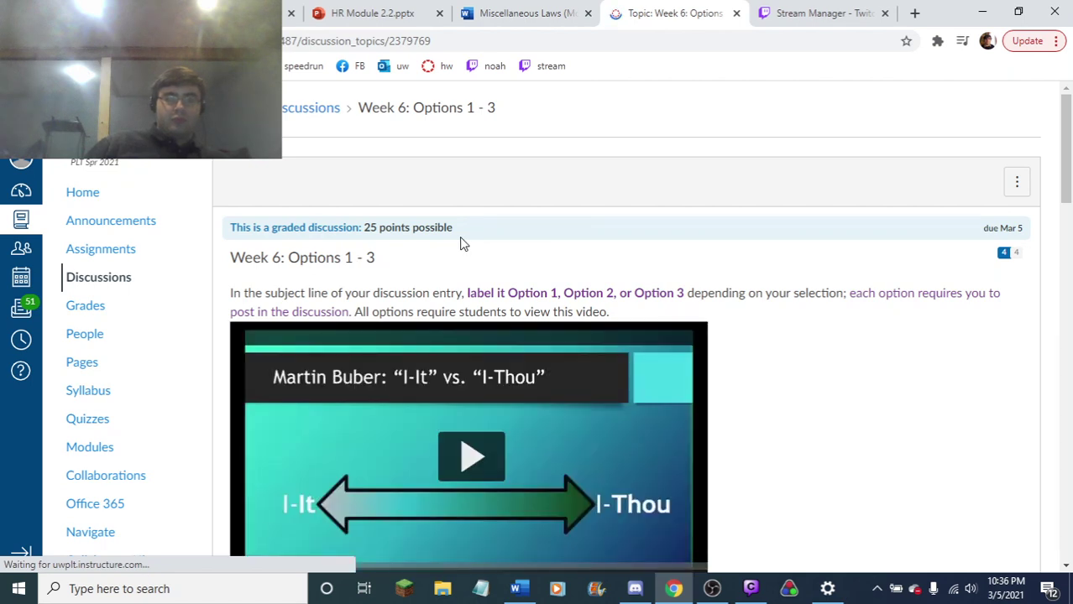
- Read the Option 1 requirements of the Week 6 discussion and return to the start of the page
scroll(460, 243, "down", 4)
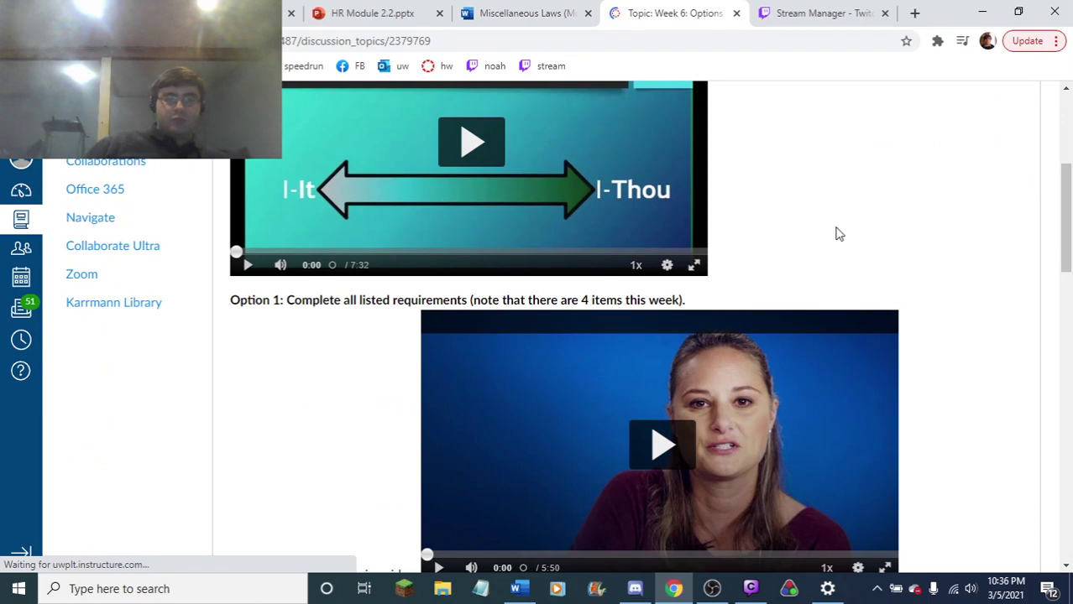
scroll(842, 233, "down", 2)
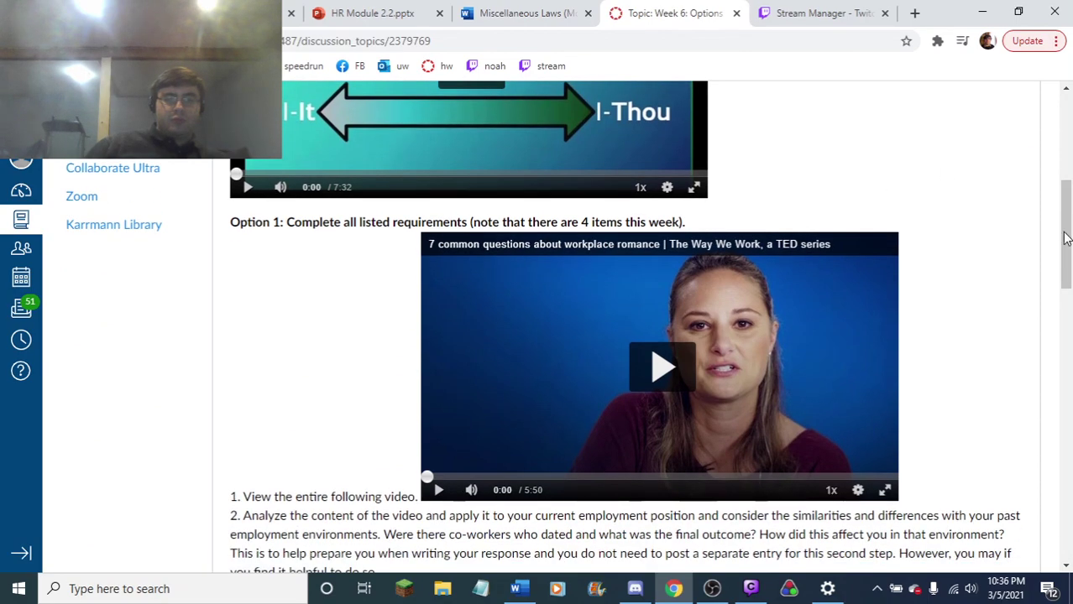
mouse_move(1059, 253)
left_mouse_down()
mouse_move(1066, 388)
mouse_move(1062, 274)
left_mouse_up()
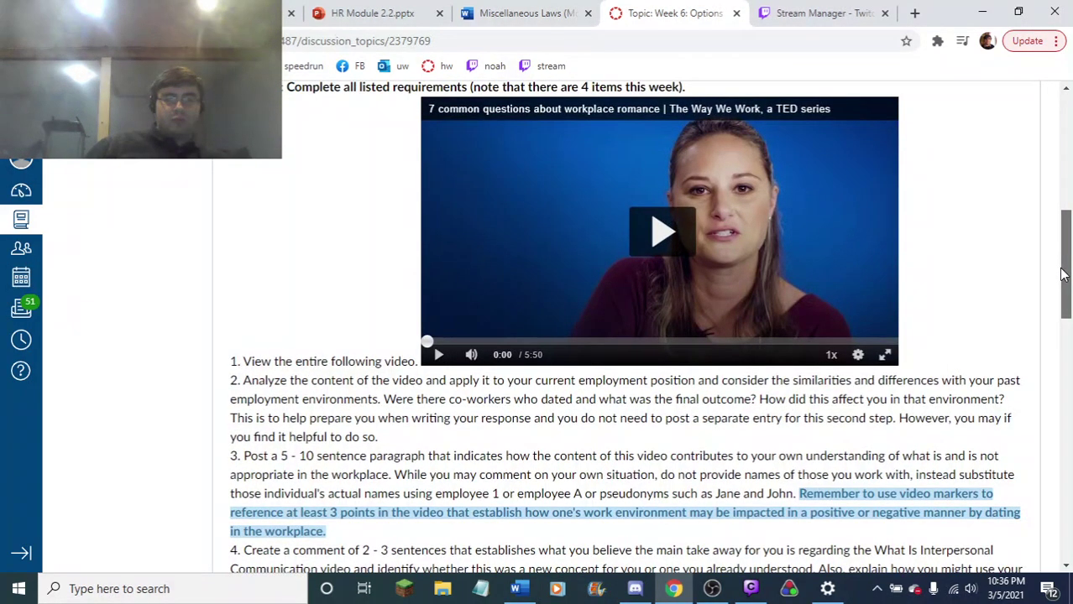
left_click_drag(1063, 274, 1041, 67)
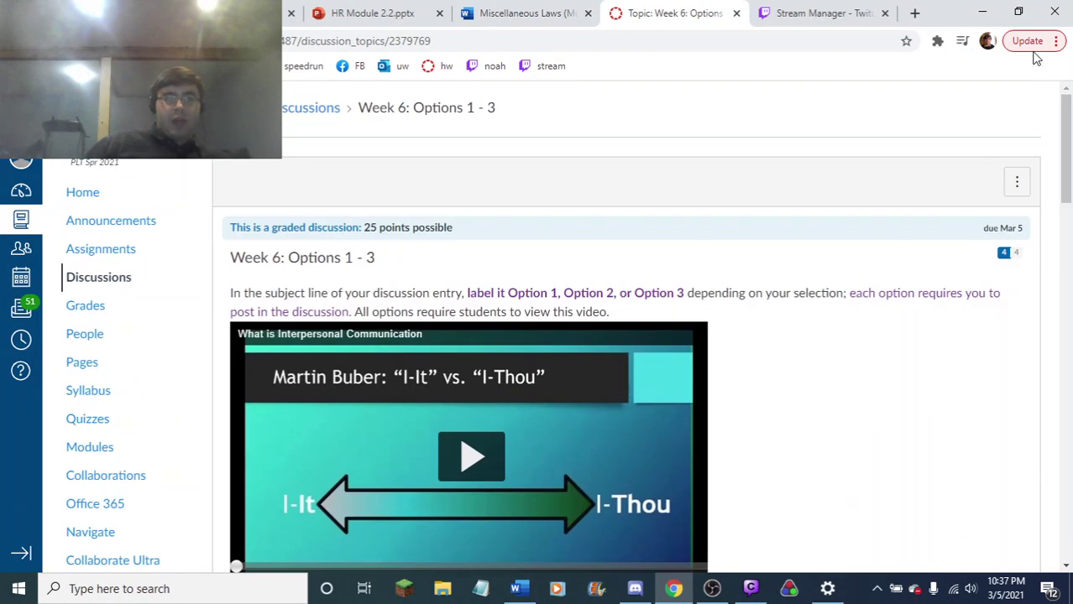
- Open the Human Resource Management course and go to the Module 2.2 Individual Activity (Discussion) from its assignments
right_click(19, 218)
left_click(337, 149)
left_click(21, 220)
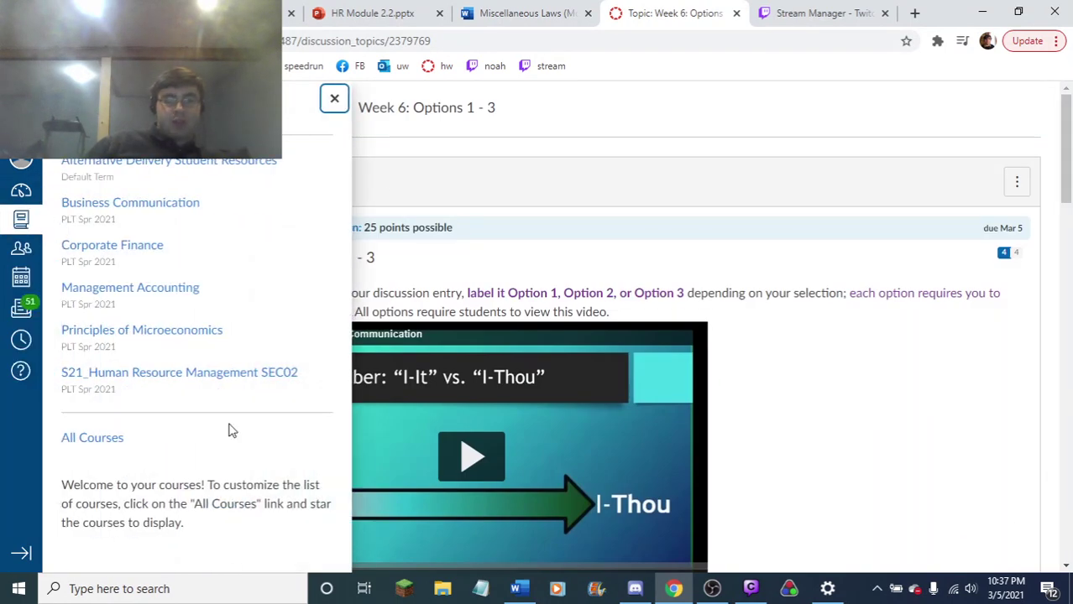
left_click(179, 382)
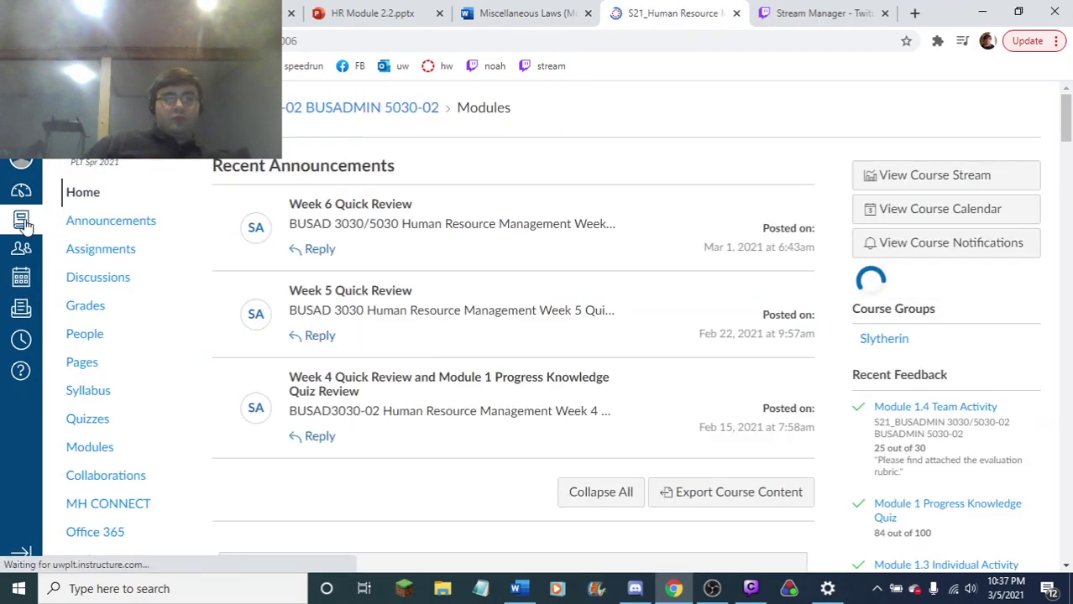
left_click(96, 251)
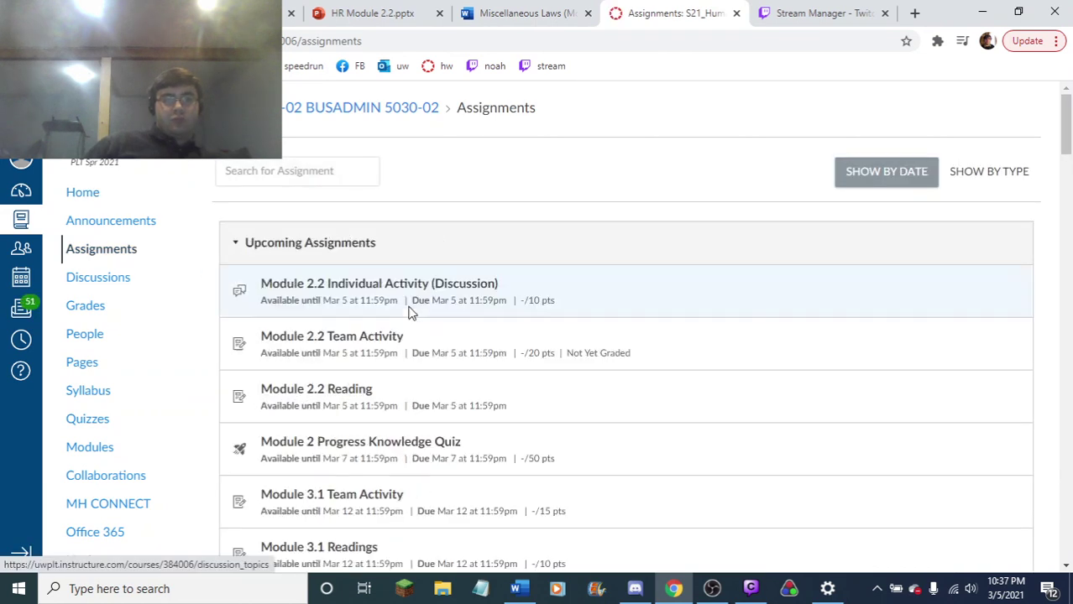
left_click(425, 286)
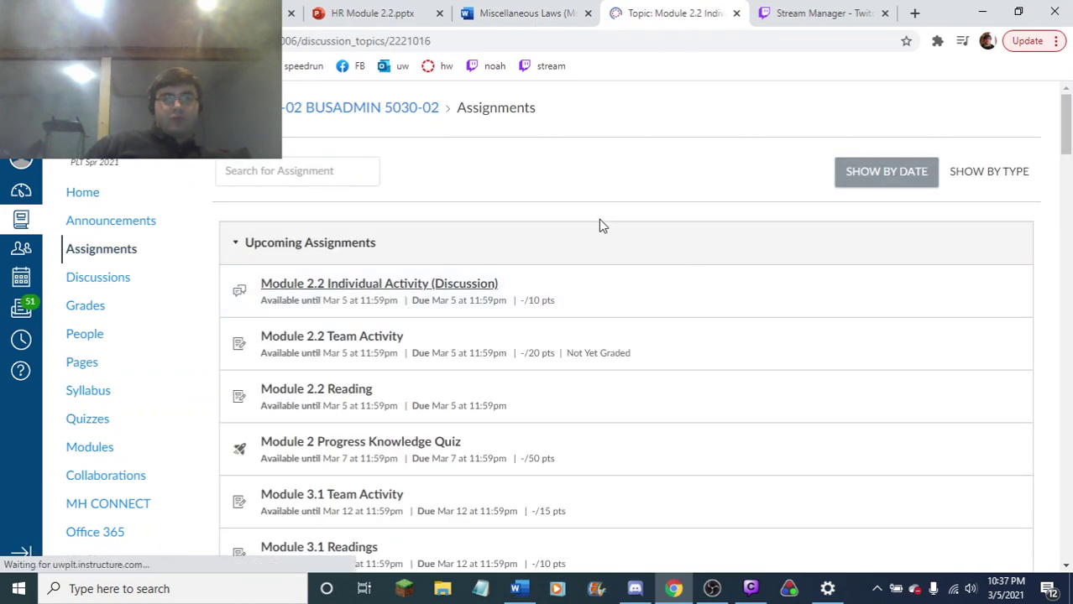
- Review the Posting 1 and Posting 2 instructions and the first post on marijuana and equal pay
scroll(454, 319, "down", 5)
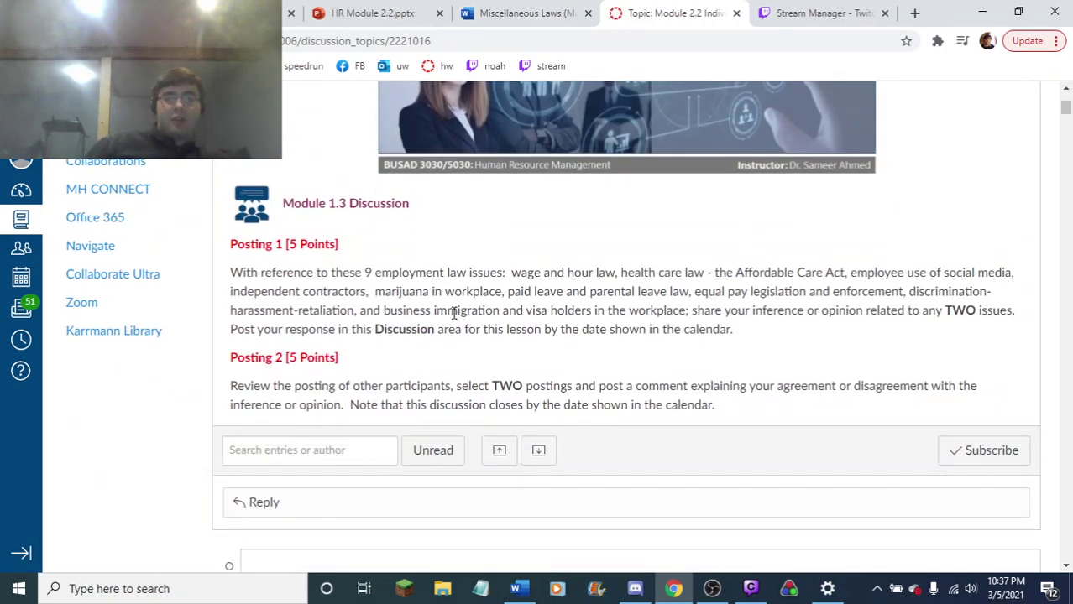
scroll(453, 312, "up", 5)
scroll(452, 311, "down", 10)
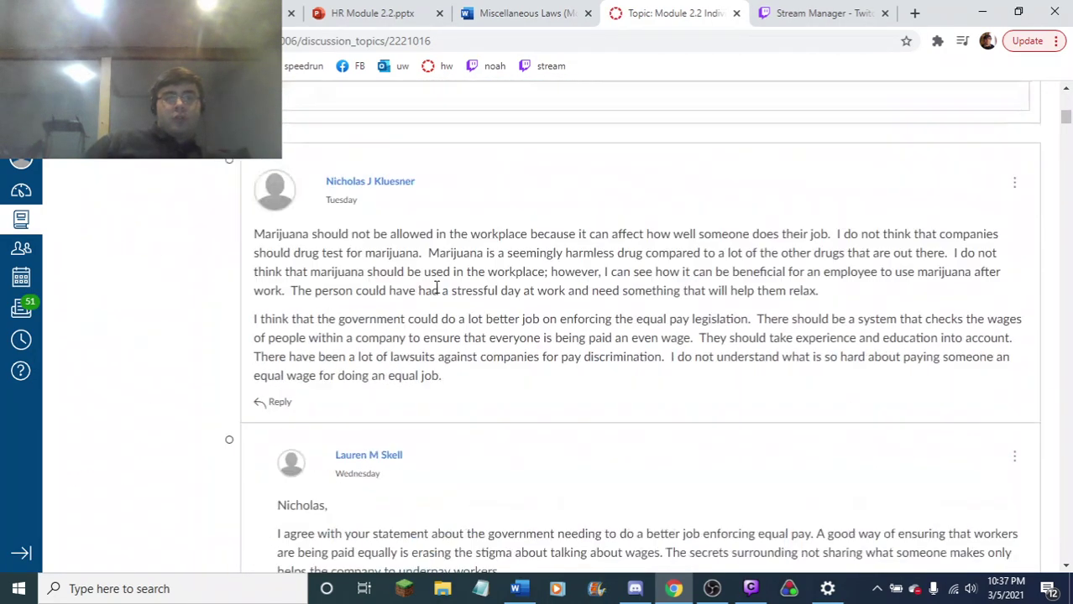
scroll(433, 293, "down", 5)
scroll(431, 290, "up", 5)
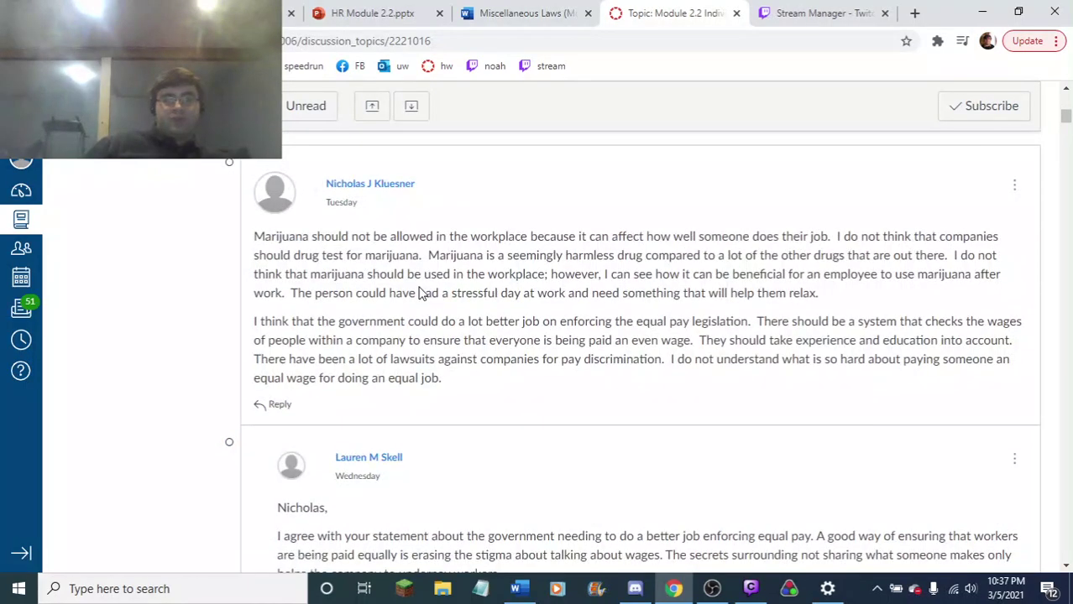
left_click(1066, 105)
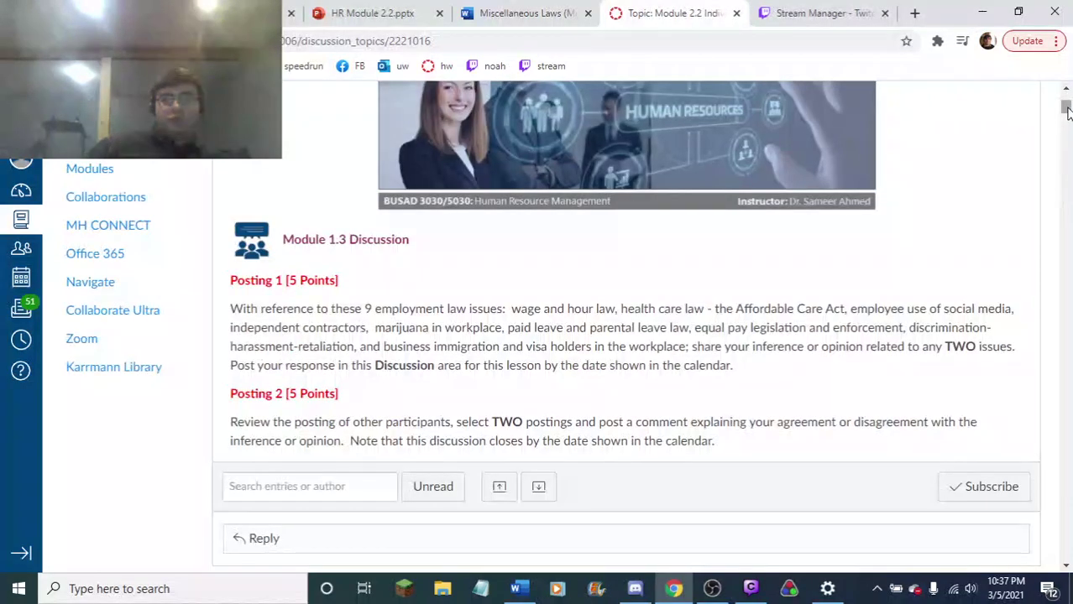
- Go to the end of the discussion and read the last post on marijuana in the workplace and paid leave
left_click_drag(1067, 111, 1064, 531)
scroll(940, 433, "down", 3)
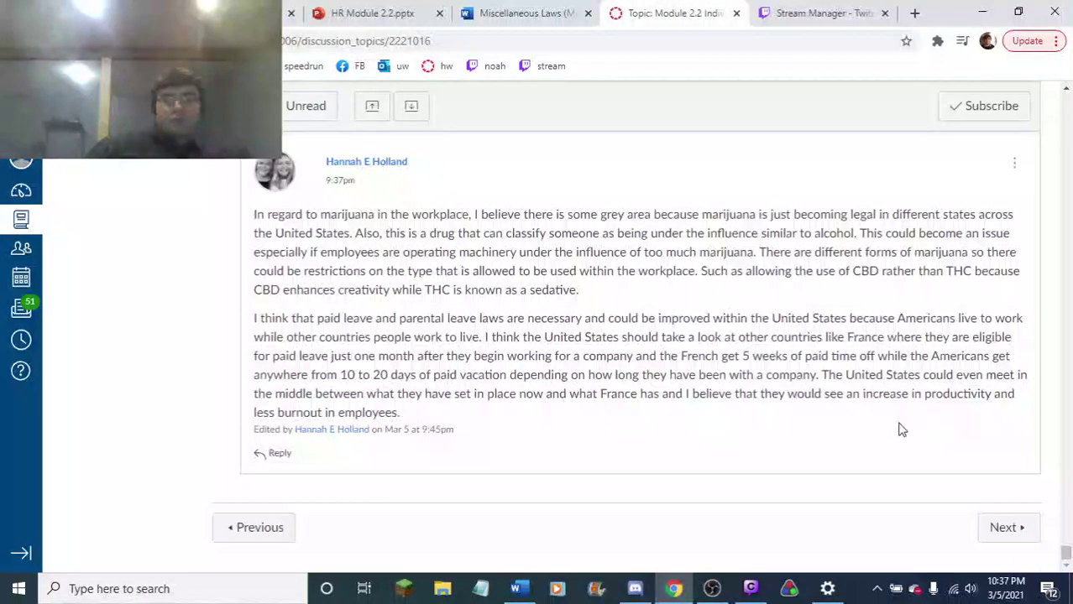
scroll(540, 386, "up", 2)
scroll(541, 394, "down", 2)
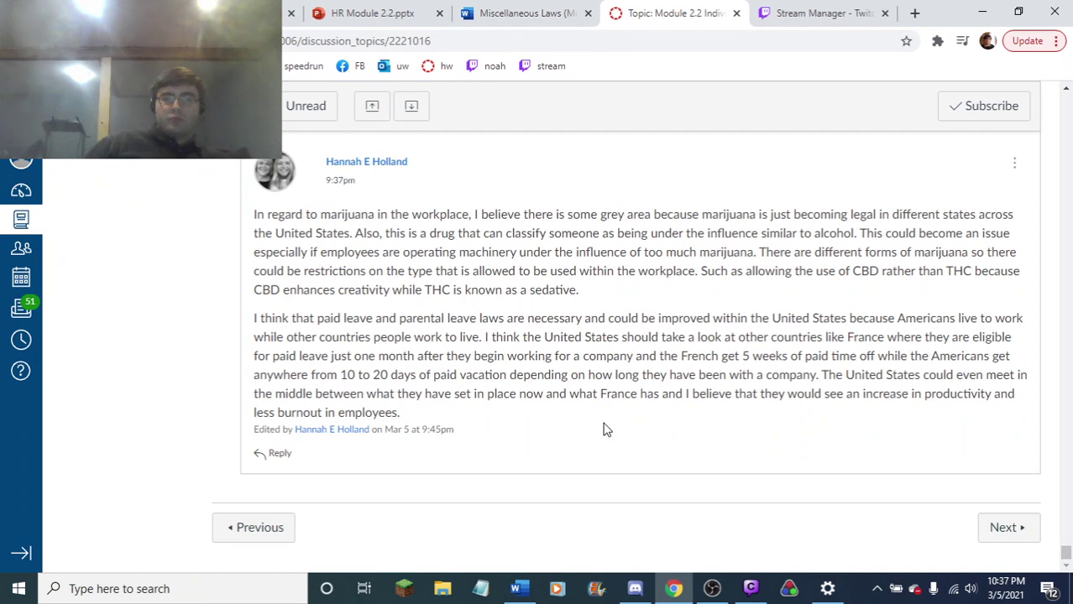
left_click_drag(858, 270, 569, 315)
left_click(568, 312)
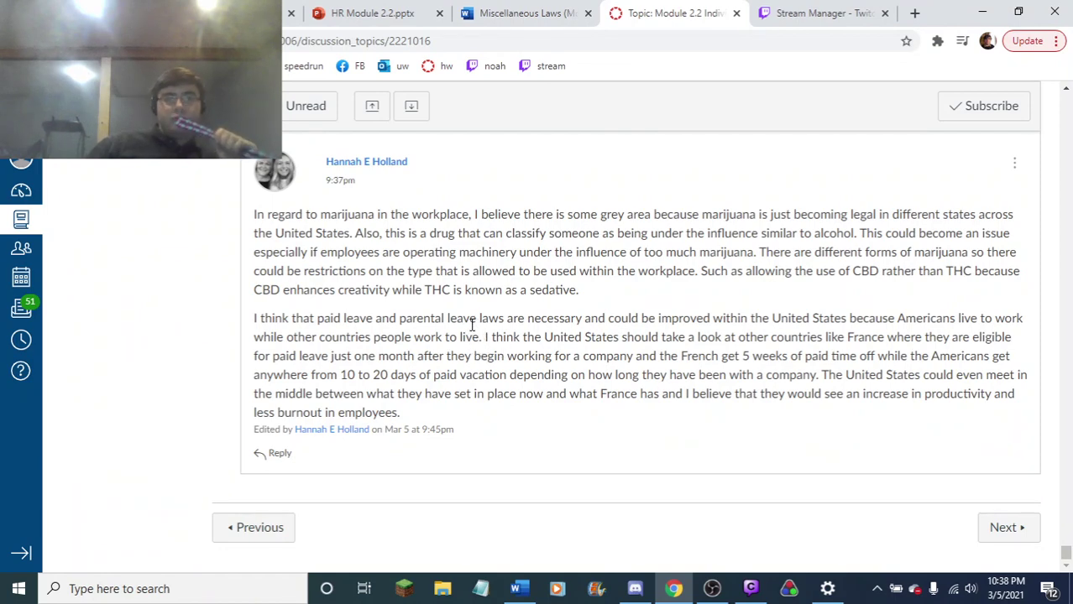
- Skim the preceding posts on drug testing, the Affordable Care Act and social media, and return to the last post
scroll(471, 324, "up", 5)
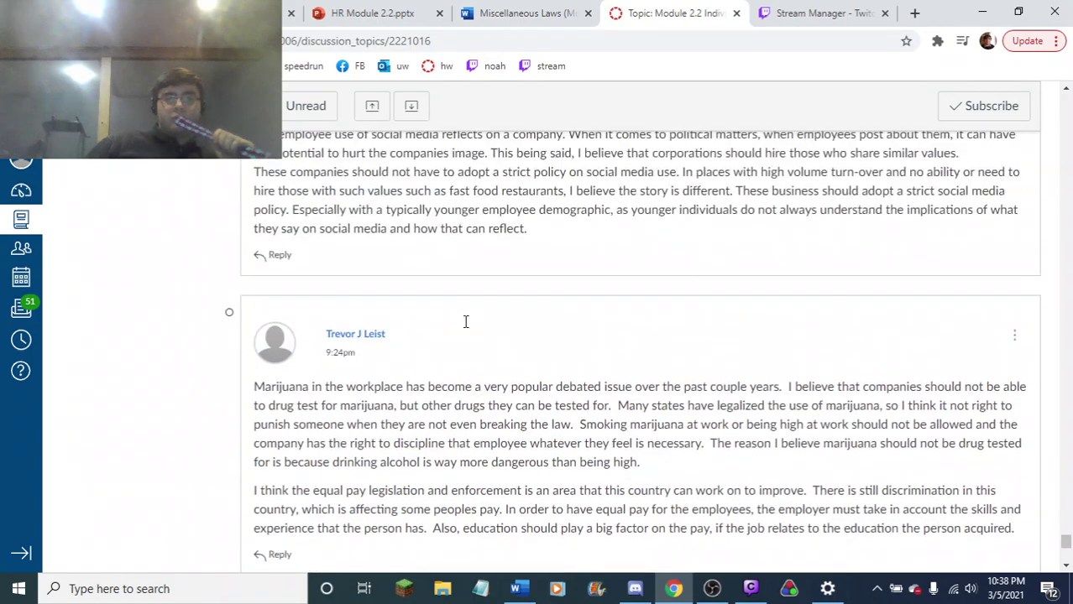
scroll(467, 319, "down", 4)
scroll(466, 324, "up", 6)
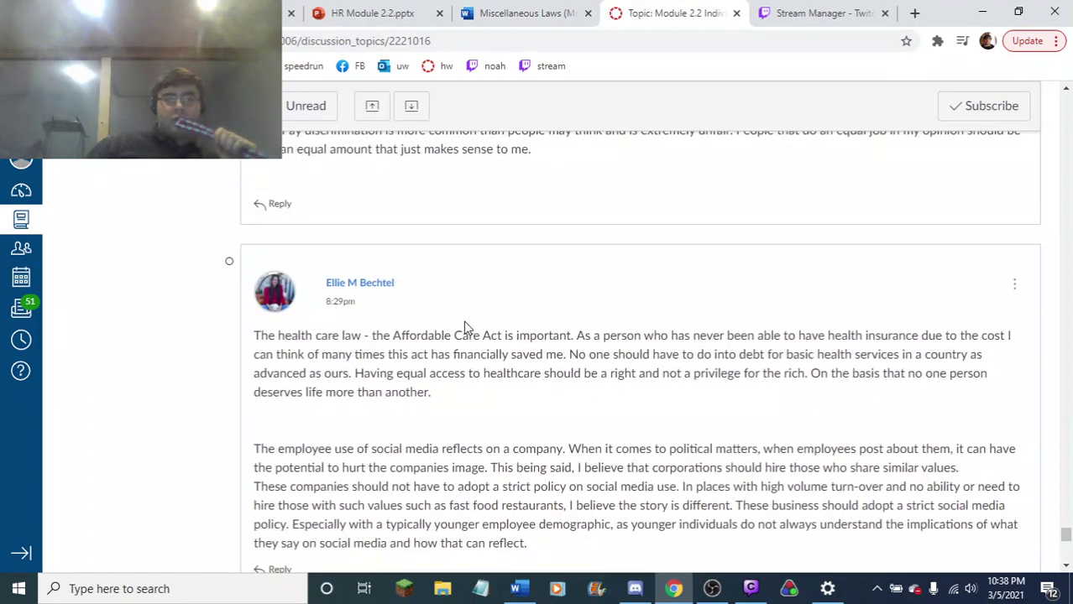
scroll(465, 327, "down", 7)
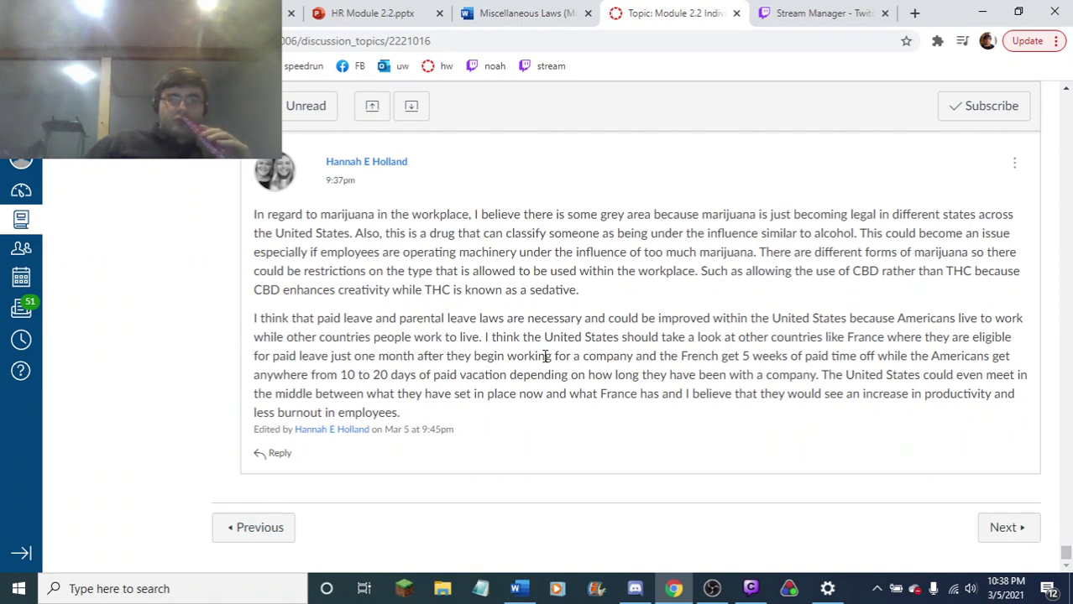
- Read back through the late posts on marijuana testing, health care, social media and equal pay to find ones to comment on
scroll(546, 356, "up", 5)
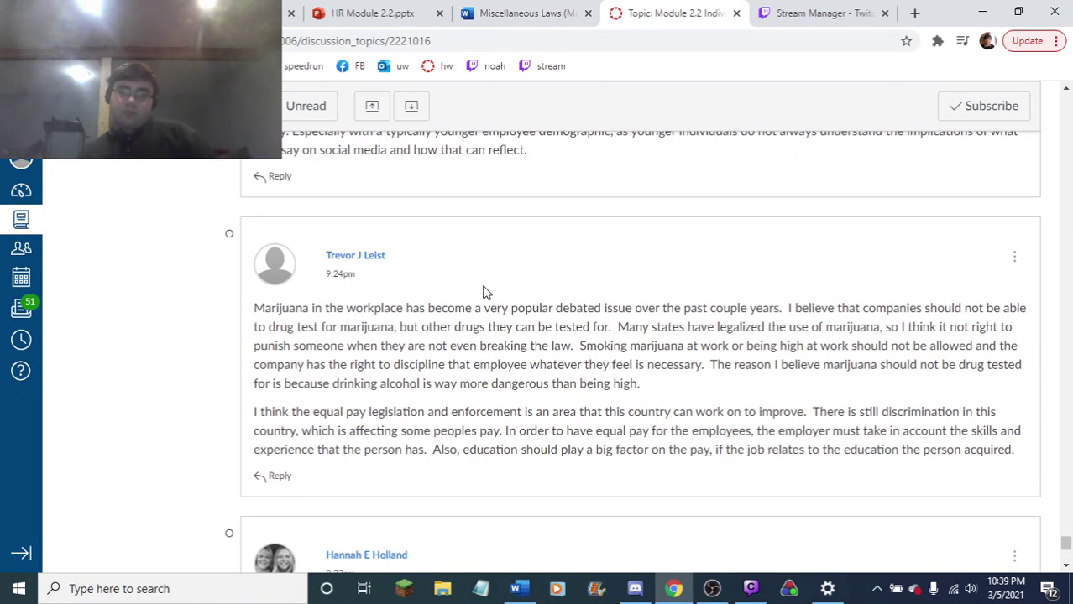
left_click(712, 589)
left_click(712, 588)
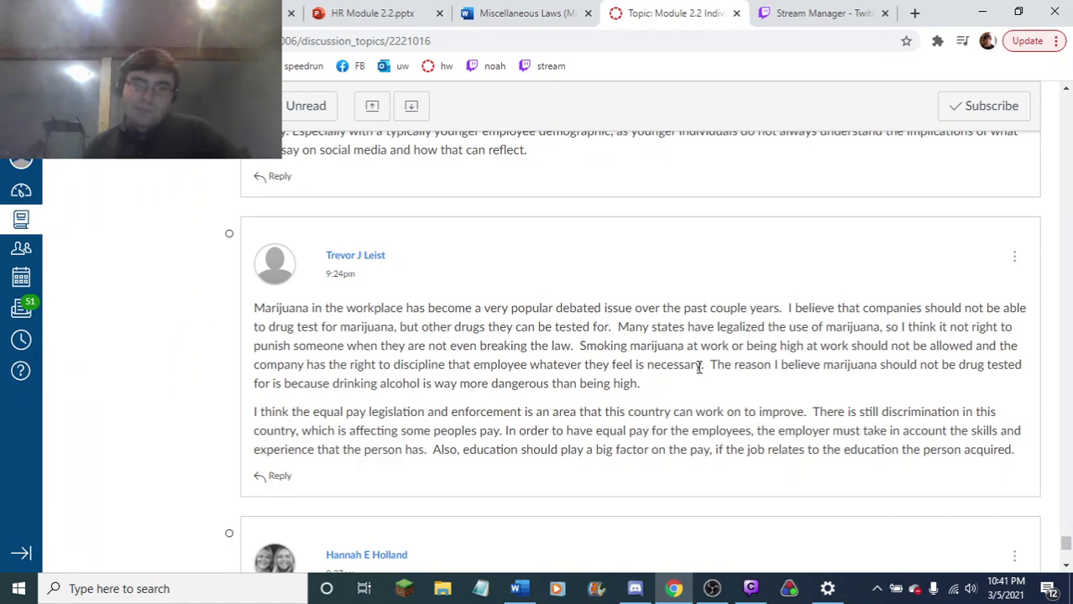
scroll(671, 386, "up", 3)
scroll(685, 437, "up", 1)
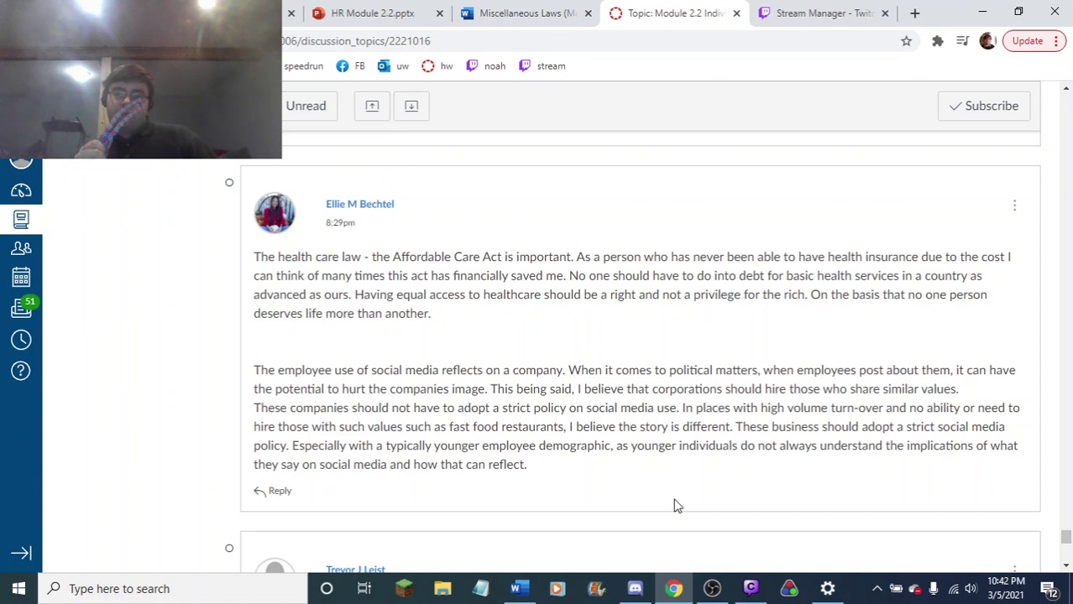
scroll(629, 490, "up", 4)
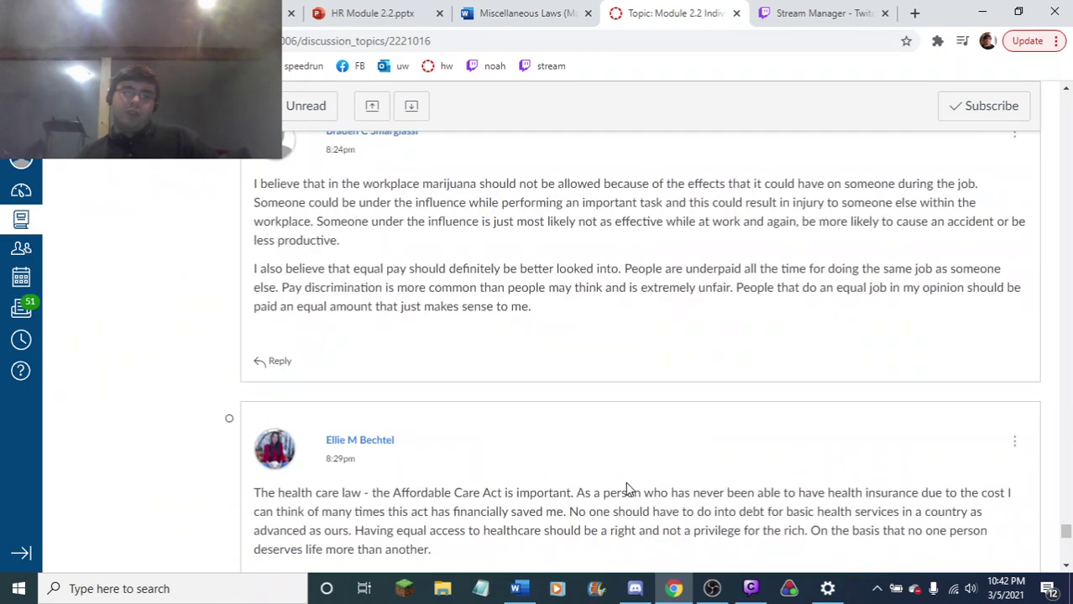
scroll(802, 279, "down", 1)
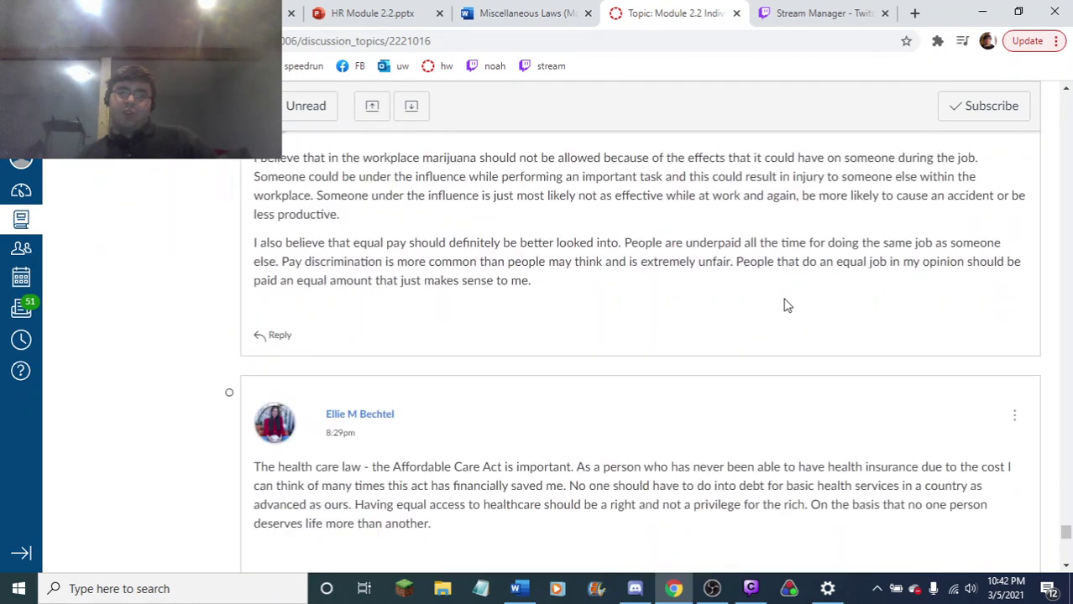
scroll(737, 284, "up", 3)
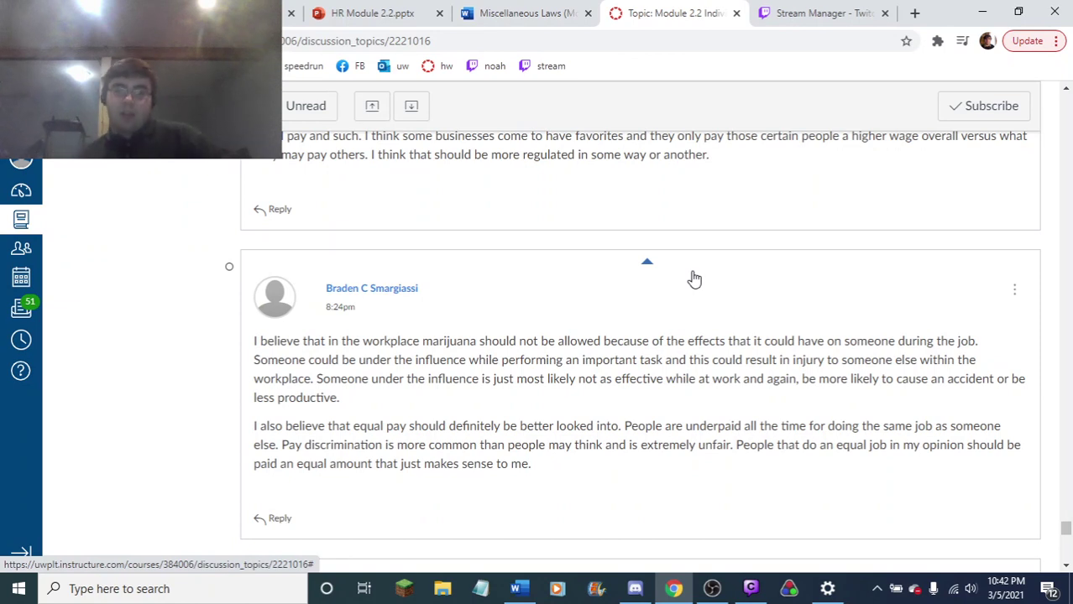
- Read the two evening posts on marijuana in the workplace and equal pay, posted at 8:24pm and 7:49pm
scroll(943, 297, "down", 1)
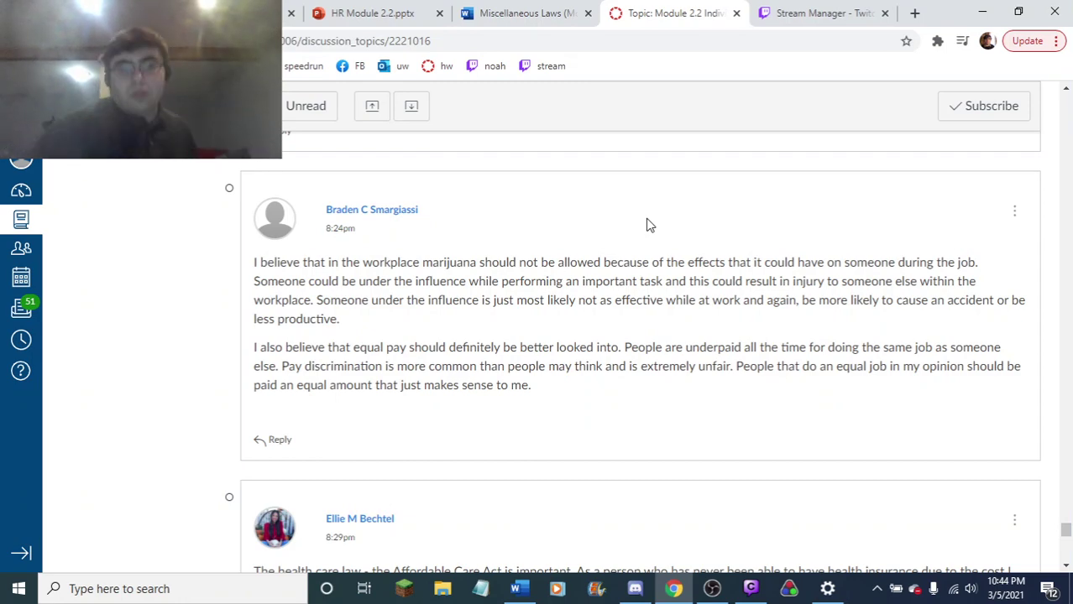
scroll(571, 281, "up", 5)
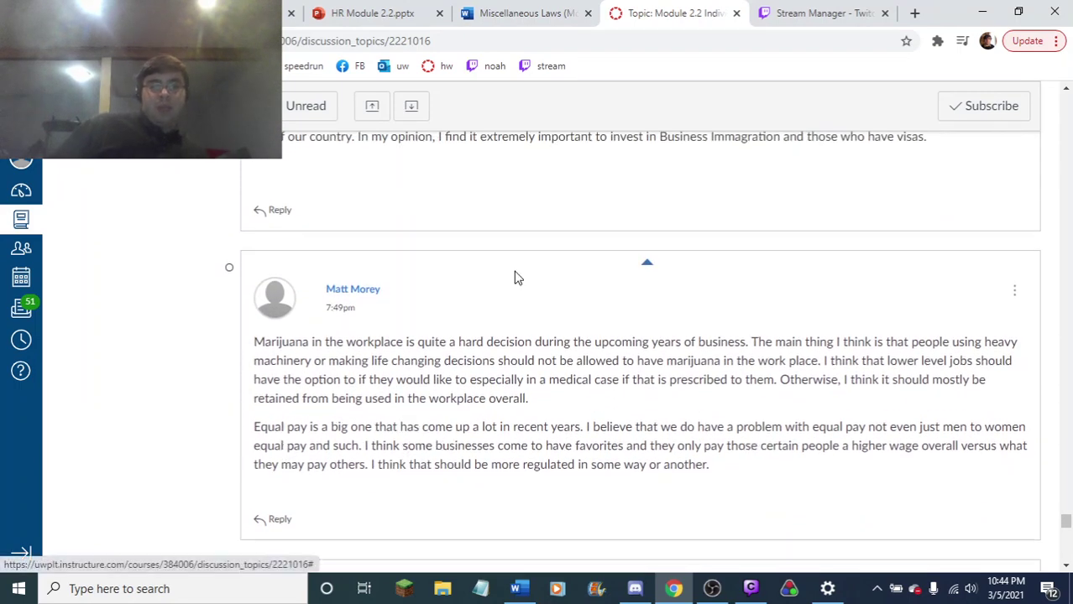
scroll(538, 268, "down", 1)
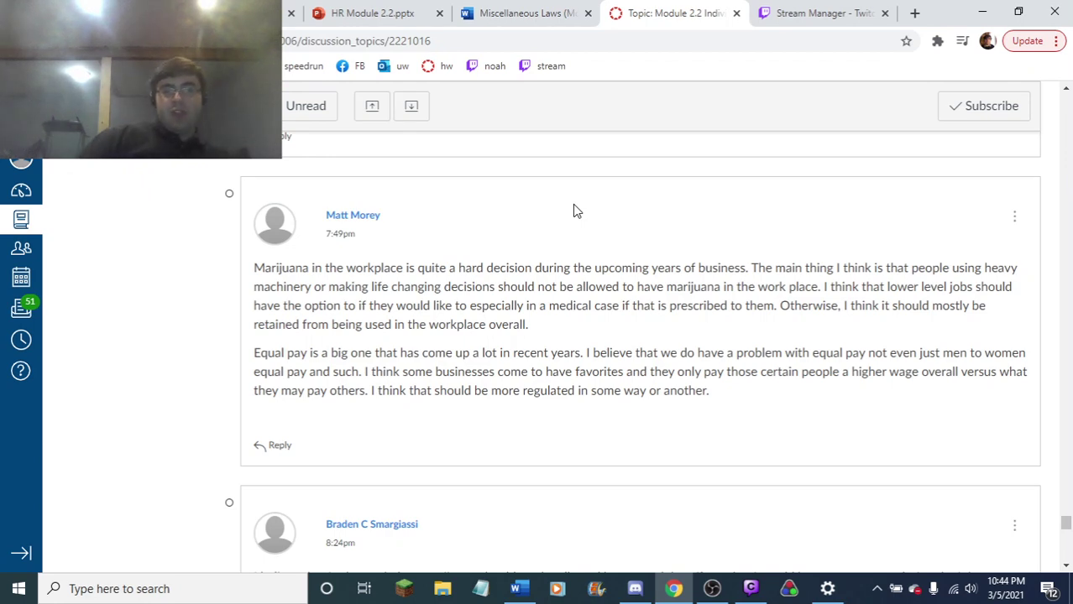
scroll(496, 353, "up", 2)
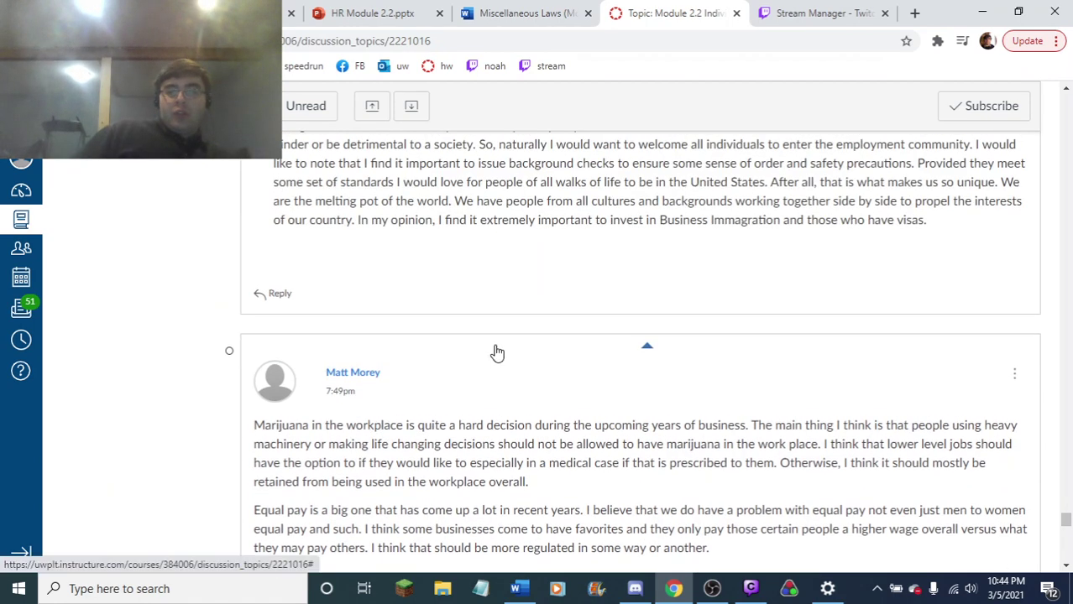
scroll(493, 319, "down", 2)
- Read the 5:23pm post on the Affordable Care Act and business immigration, checking where it starts and ends
scroll(500, 364, "up", 4)
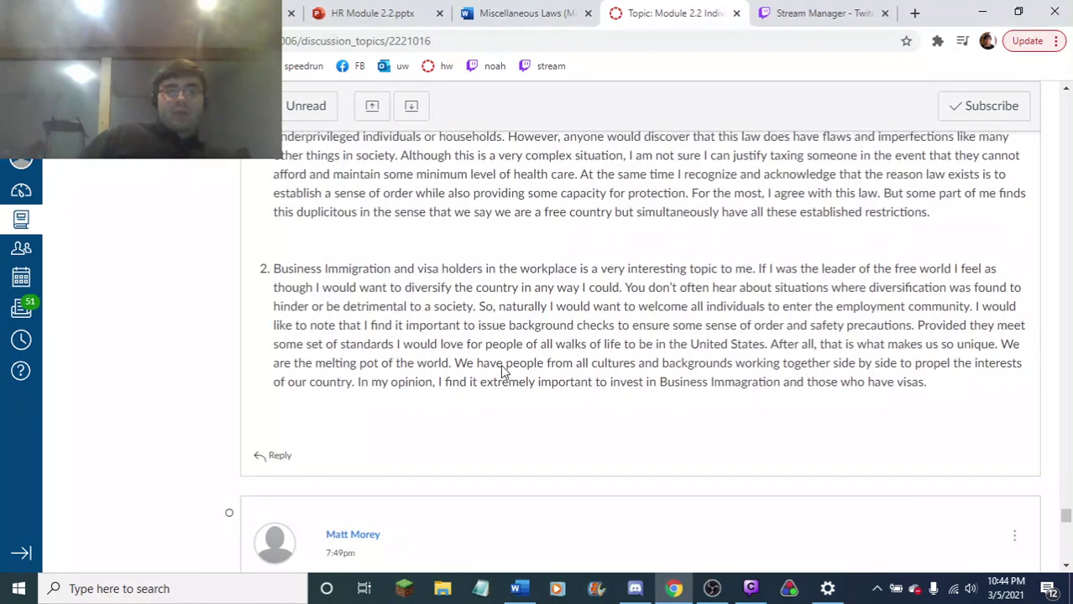
scroll(502, 370, "up", 2)
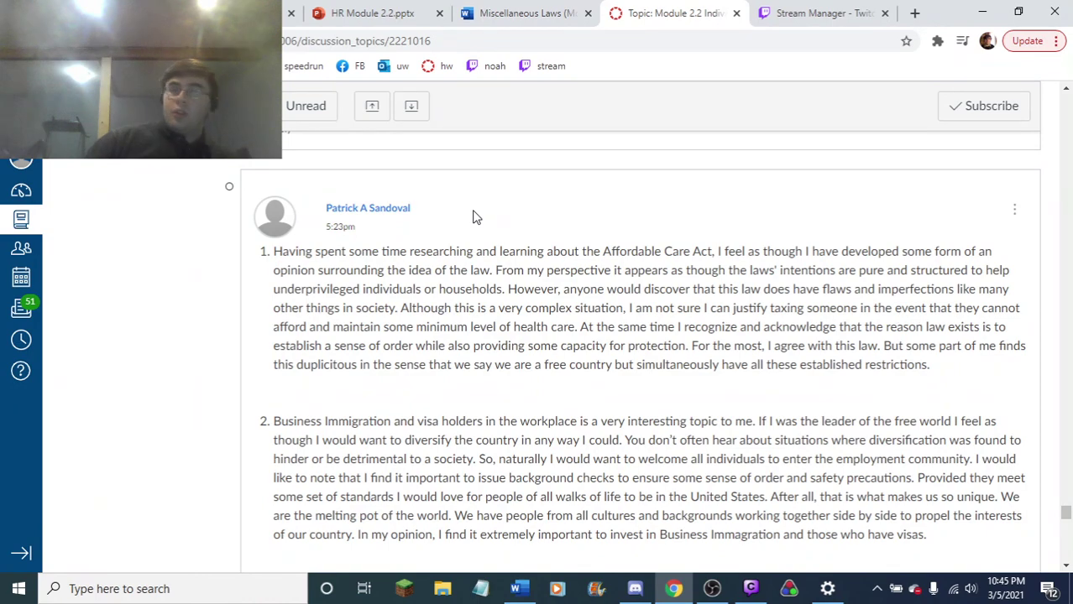
scroll(473, 217, "up", 4)
scroll(420, 328, "down", 3)
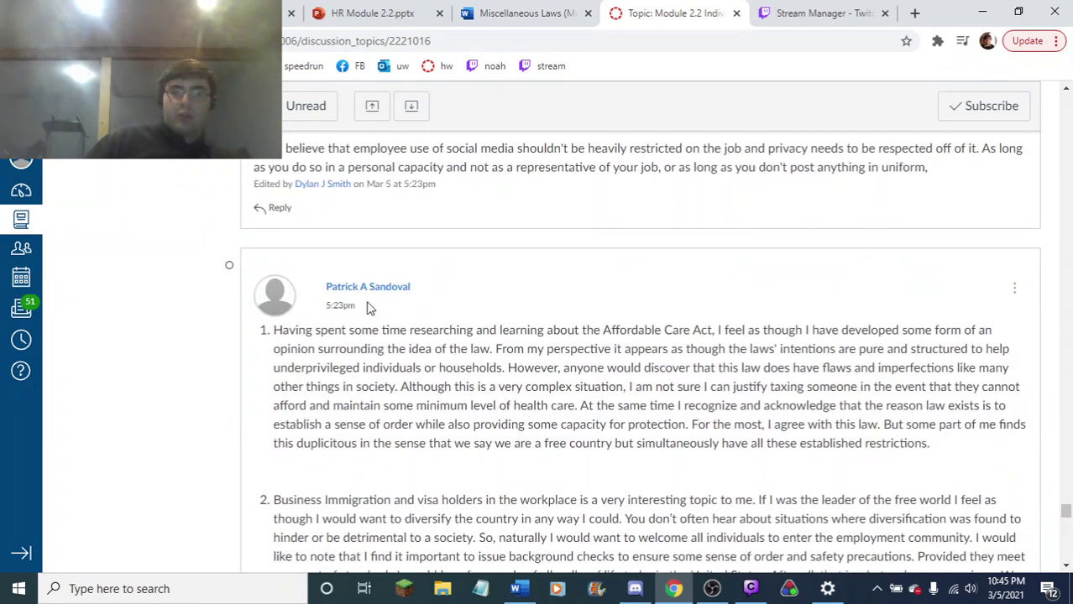
scroll(732, 321, "down", 1)
scroll(647, 317, "down", 1)
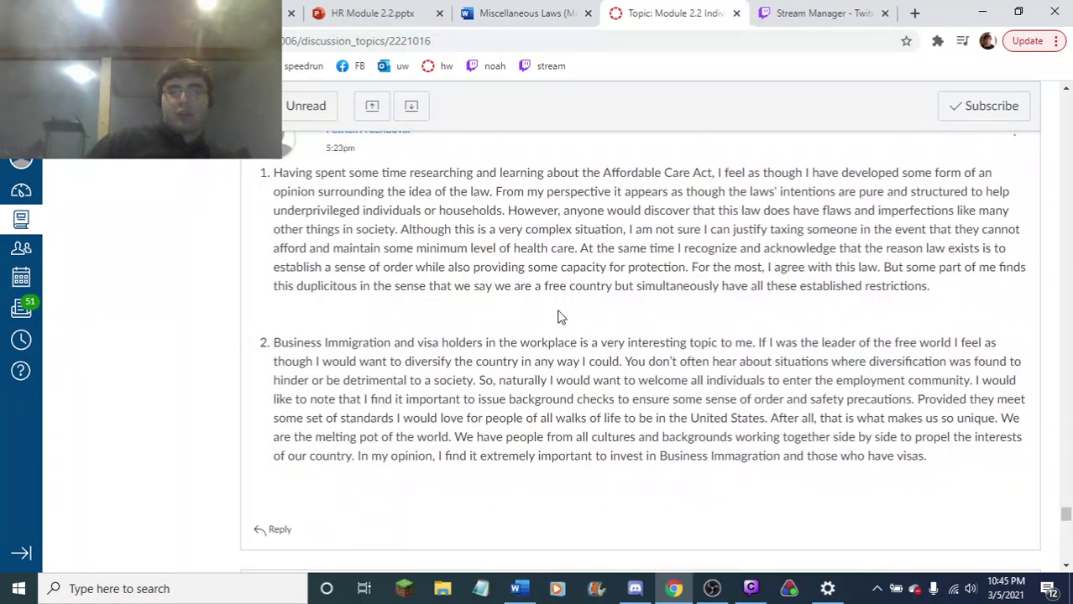
scroll(560, 252, "up", 1)
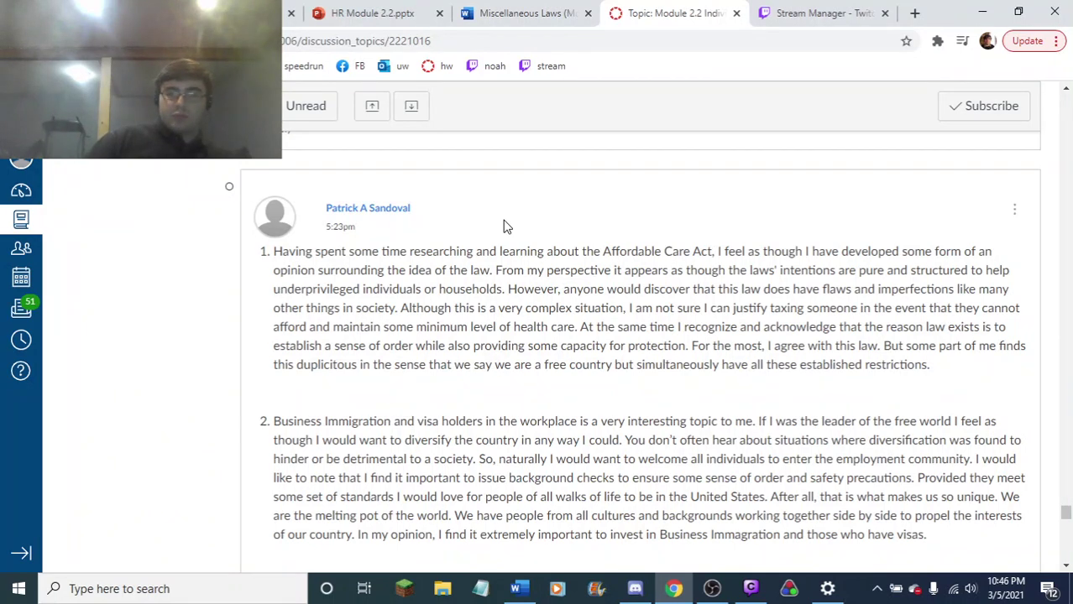
- Read back through the afternoon posts on Medicare for All, marijuana testing, paid leave and employee use of social media
scroll(506, 226, "up", 4)
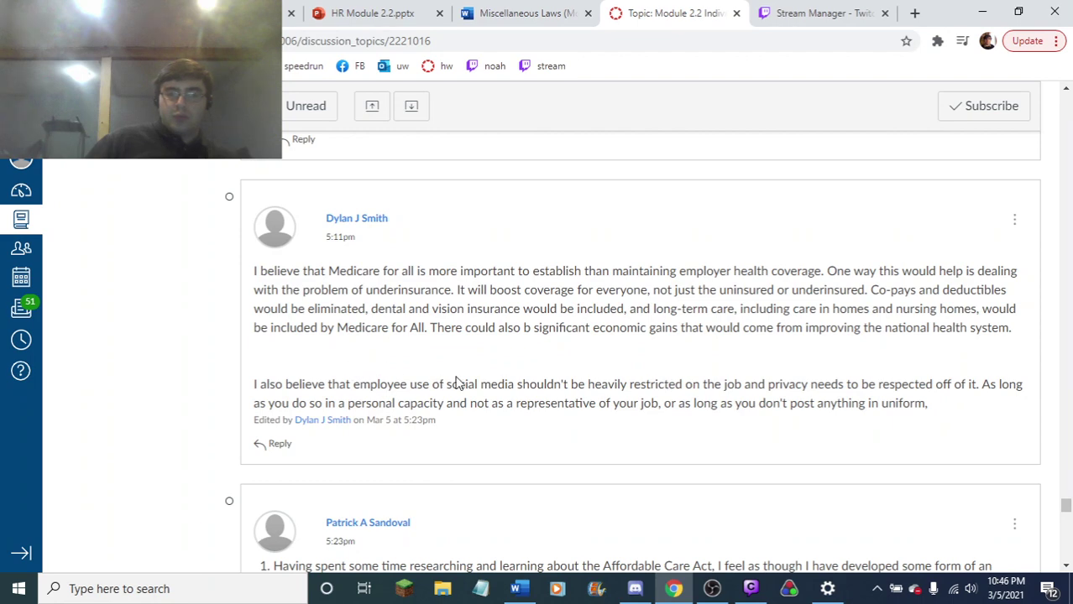
scroll(416, 384, "up", 4)
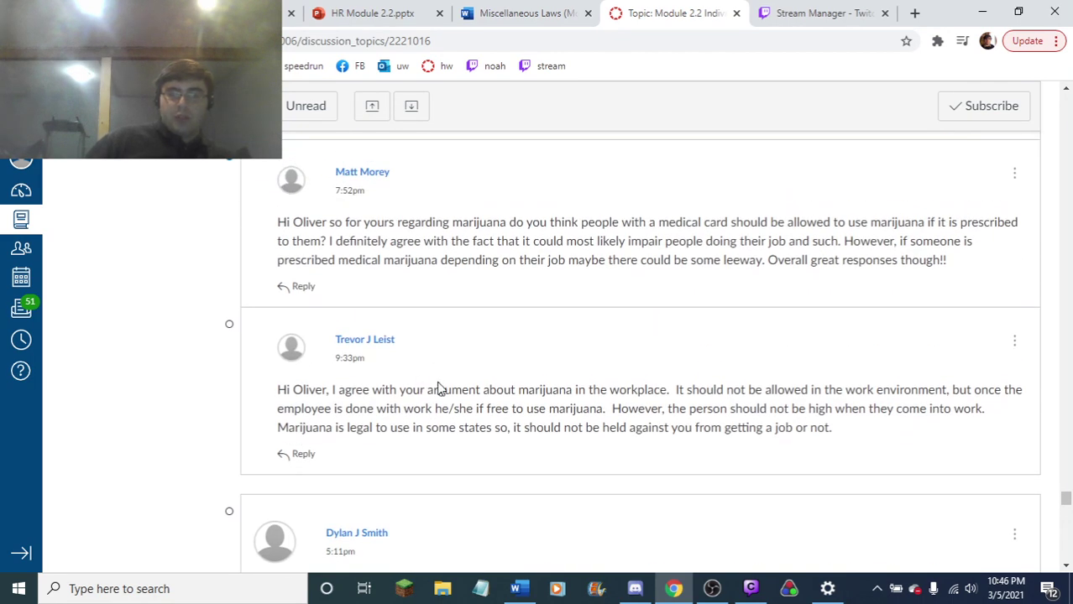
scroll(462, 357, "up", 10)
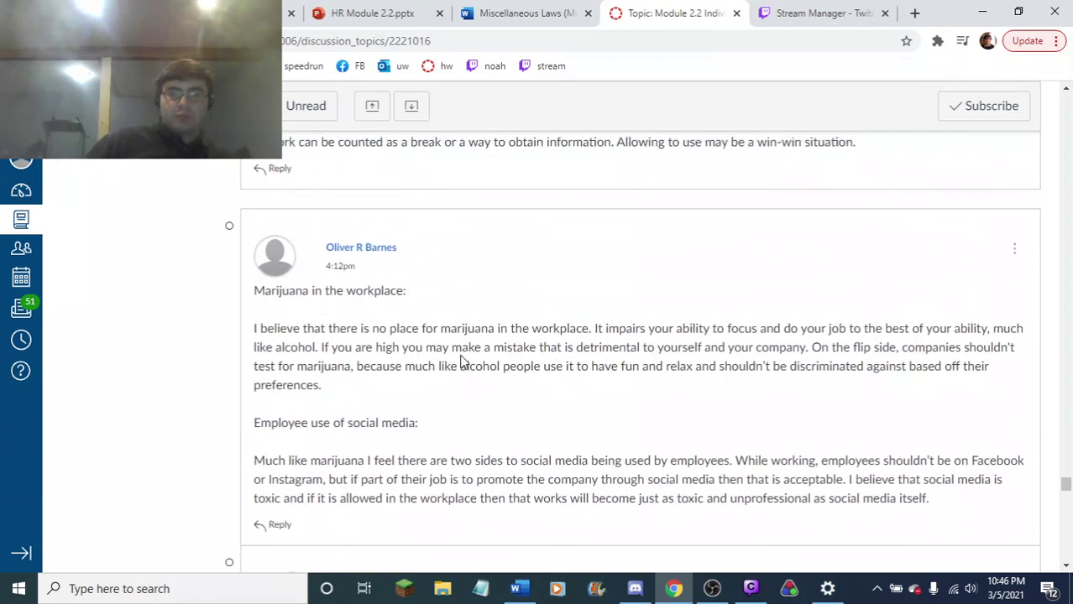
scroll(428, 388, "down", 3)
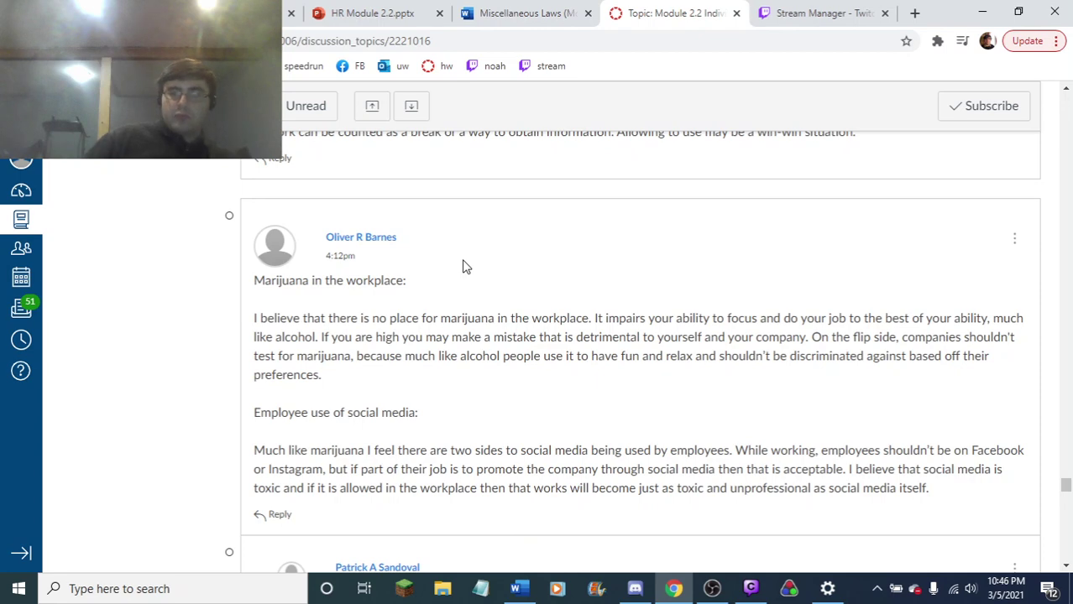
scroll(462, 267, "up", 5)
scroll(435, 336, "up", 2)
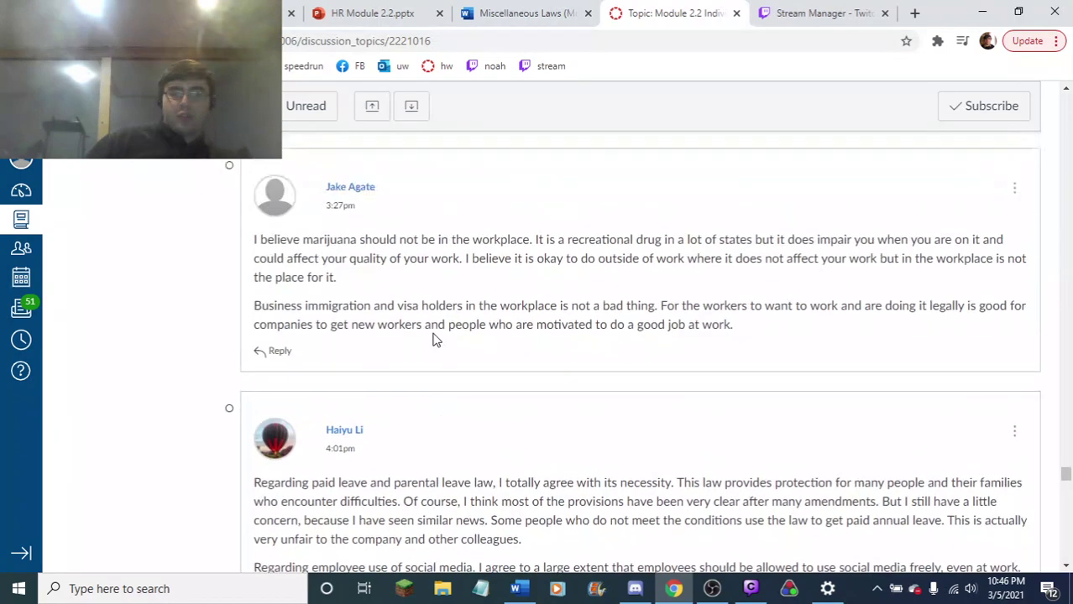
scroll(434, 338, "down", 4)
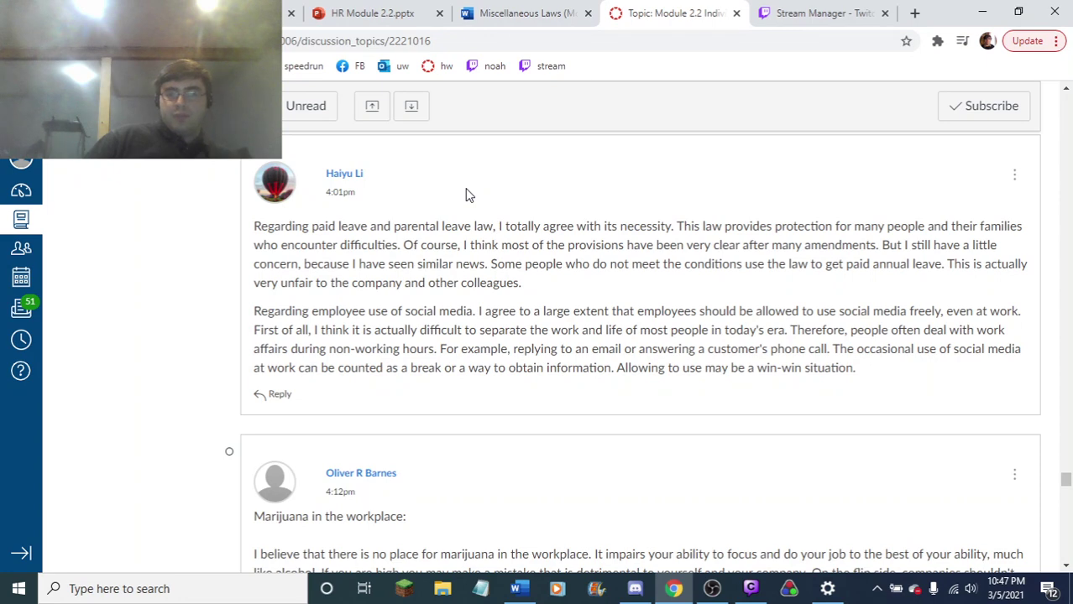
- Review the earlier afternoon posts on business immigration, state minimum wages, marijuana at work and the parental leave law
scroll(466, 197, "up", 5)
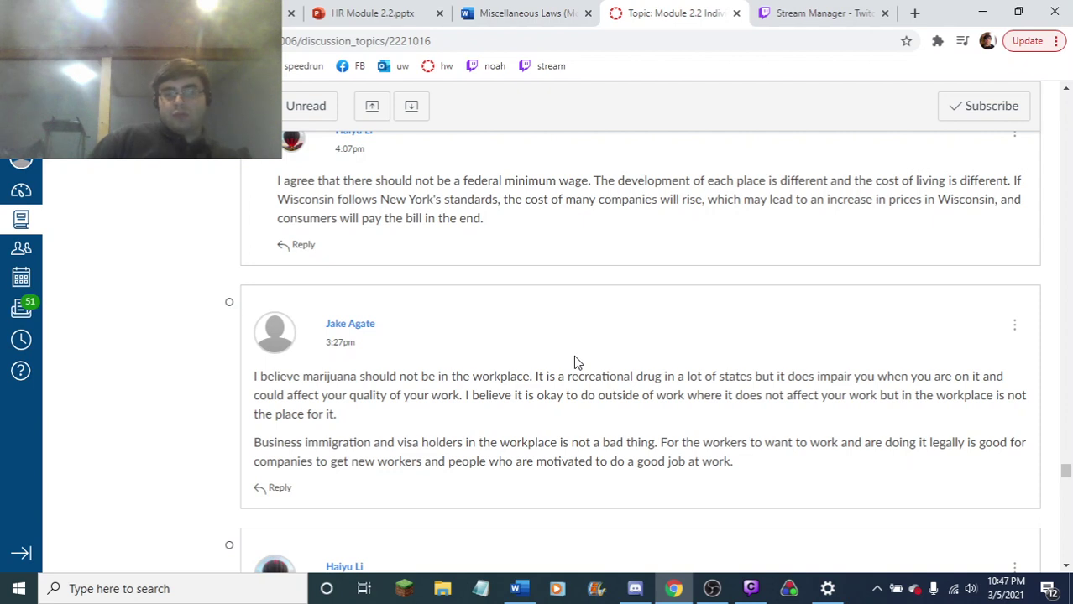
scroll(574, 355, "up", 2)
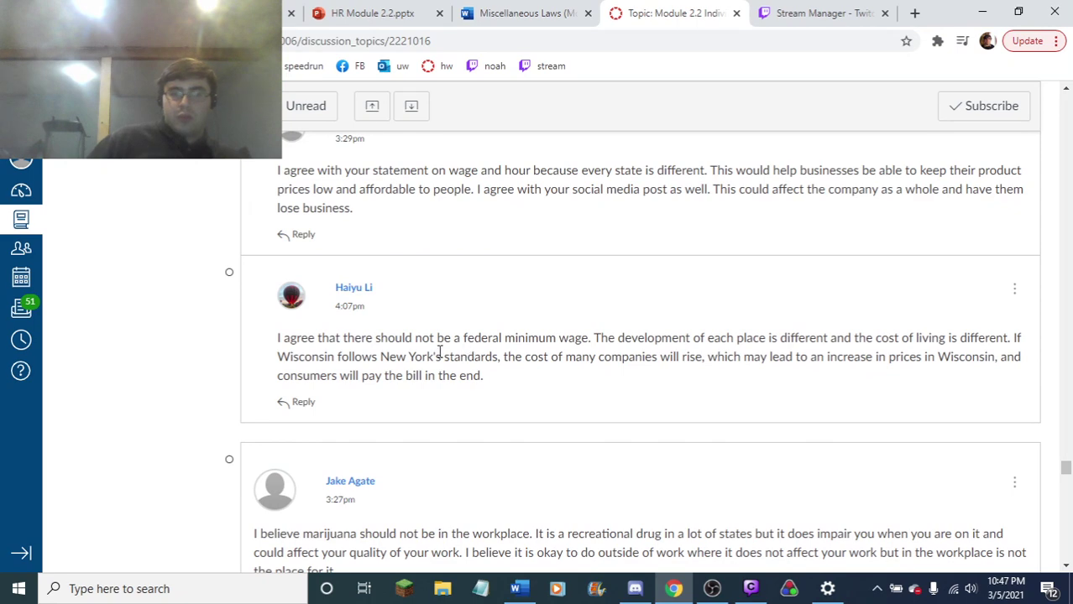
scroll(439, 351, "up", 4)
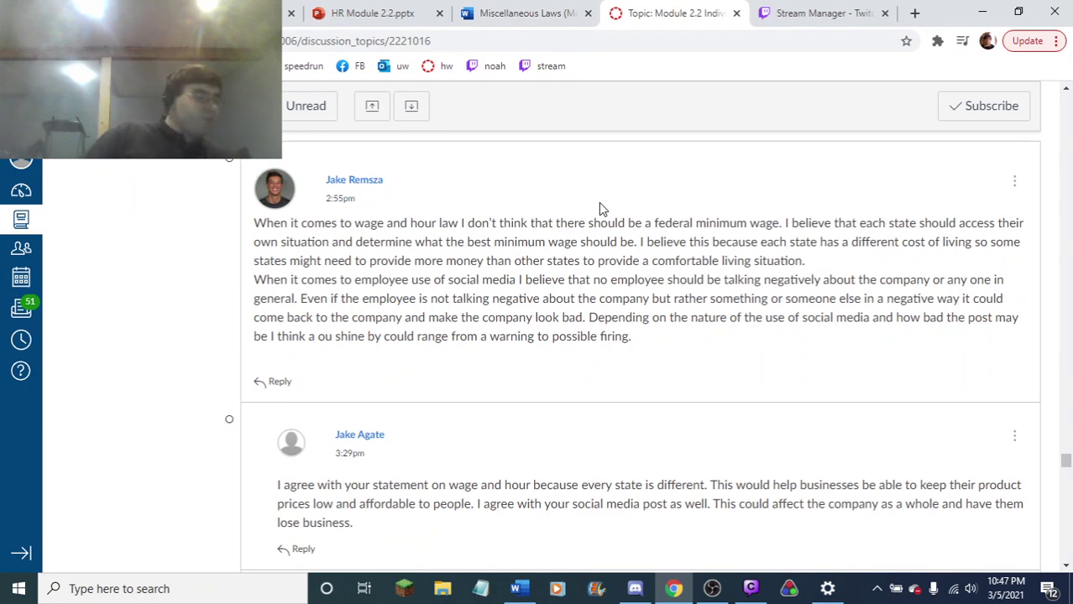
scroll(517, 271, "up", 2)
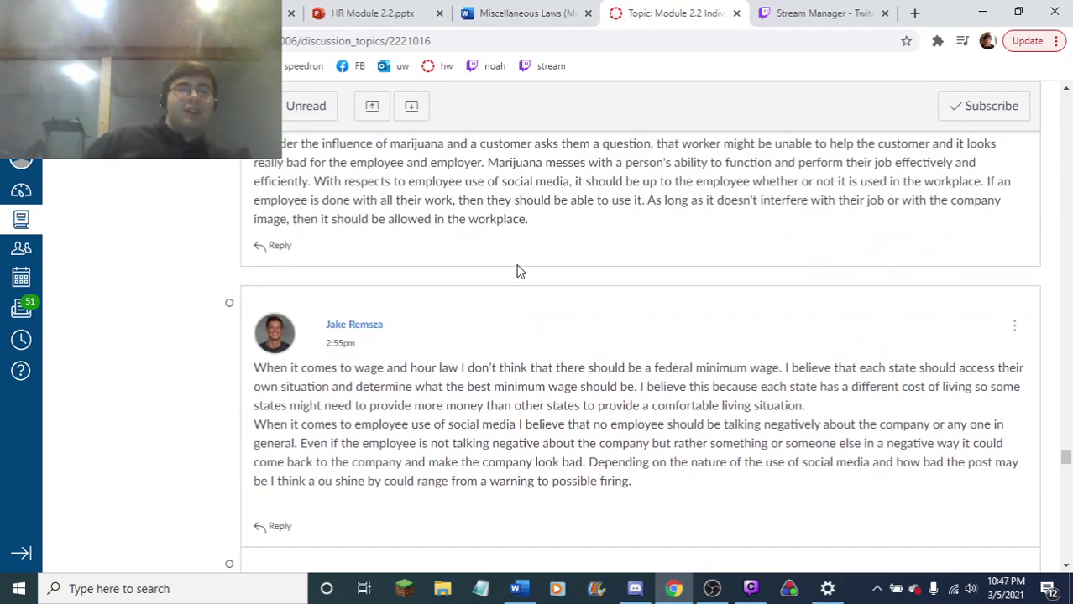
scroll(517, 271, "up", 3)
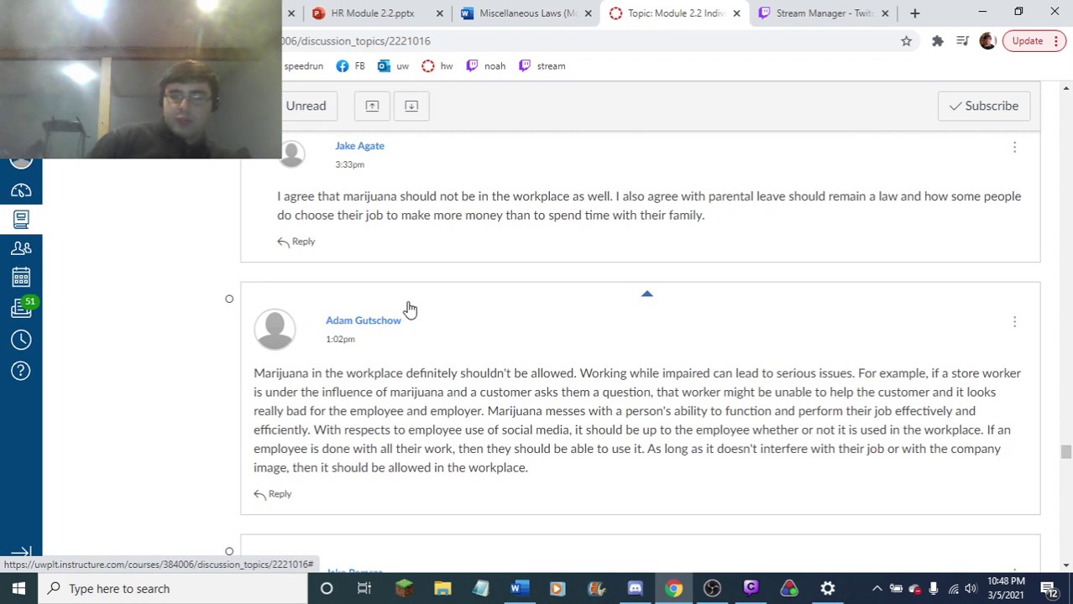
scroll(410, 310, "up", 5)
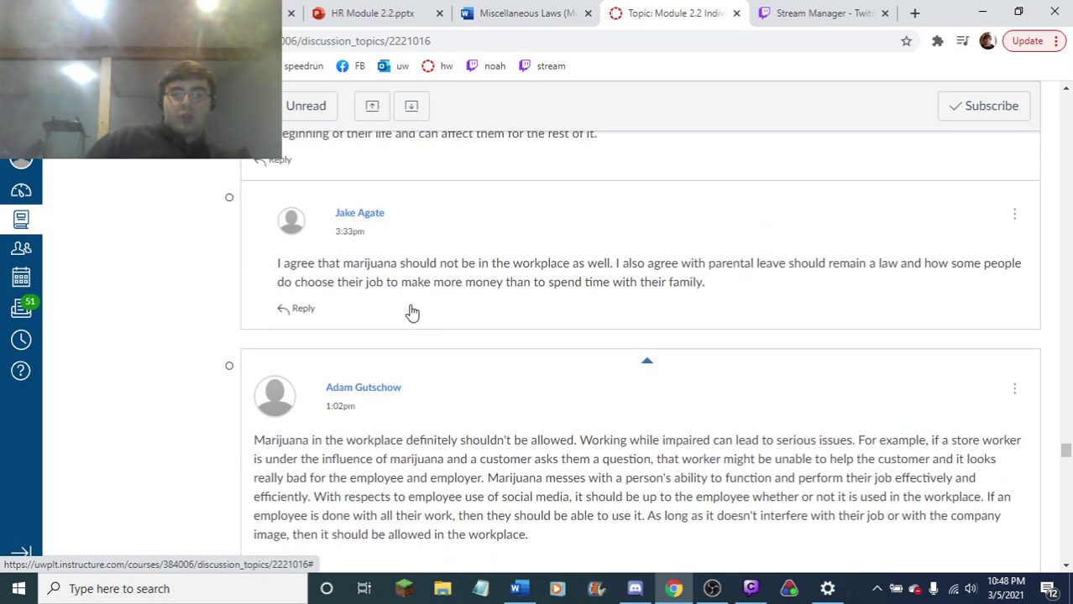
scroll(365, 336, "down", 1)
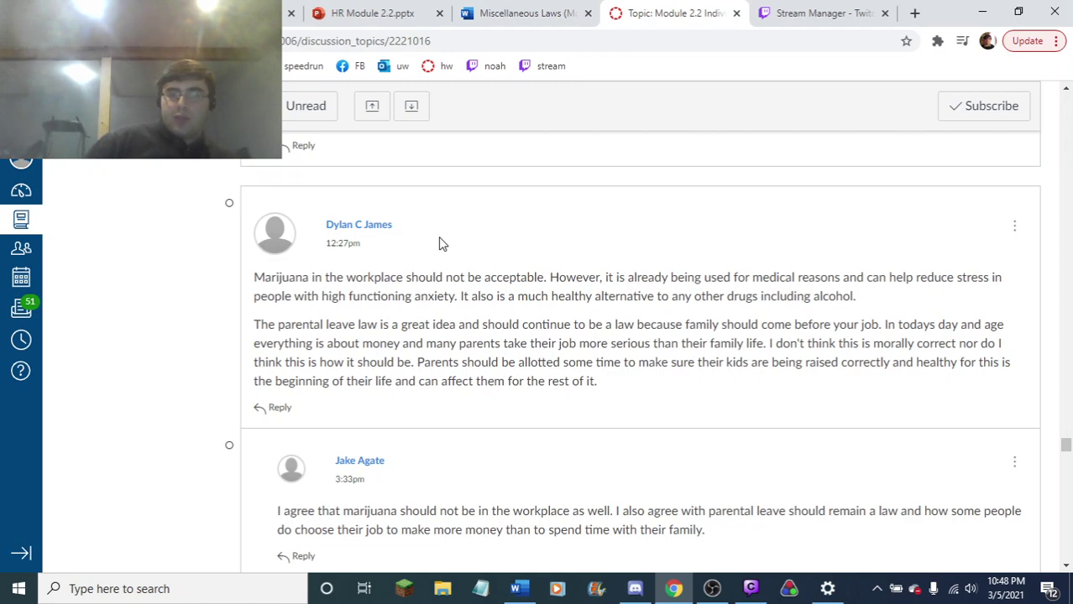
- Review the morning posts on social media rules, parental leave and harassment, and the previous day's post on the forklift accident and employee discretion
scroll(527, 309, "up", 6)
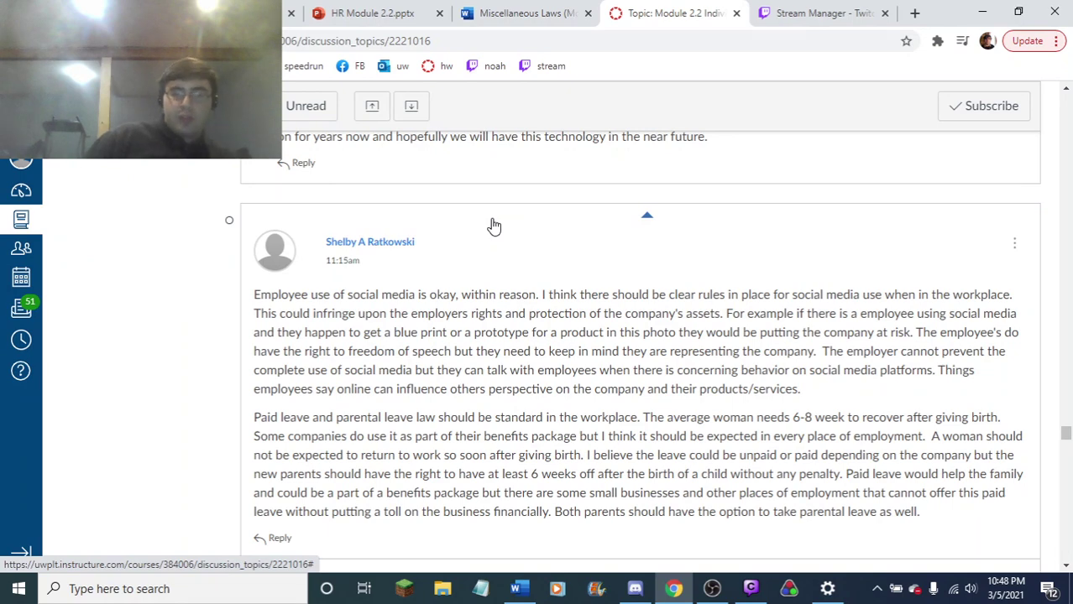
scroll(483, 248, "up", 3)
scroll(479, 247, "up", 4)
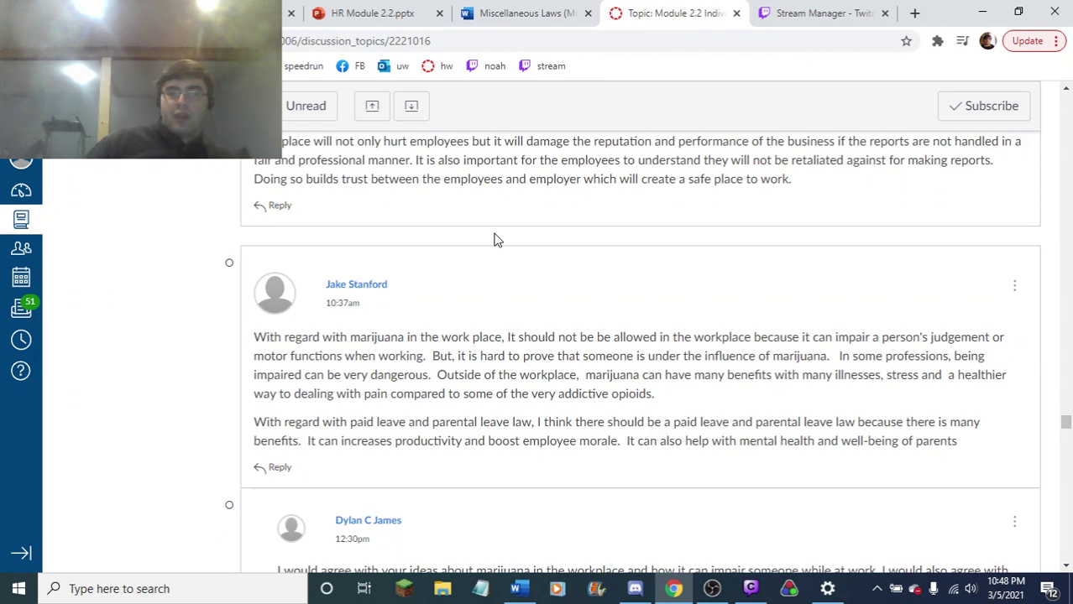
scroll(505, 285, "up", 4)
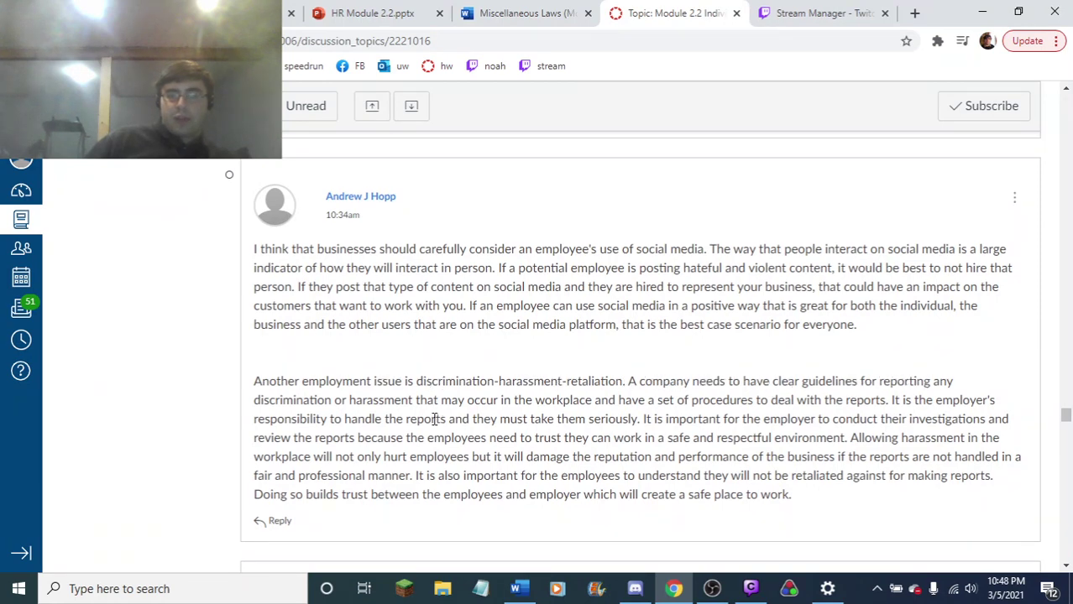
scroll(428, 411, "up", 3)
scroll(515, 427, "up", 7)
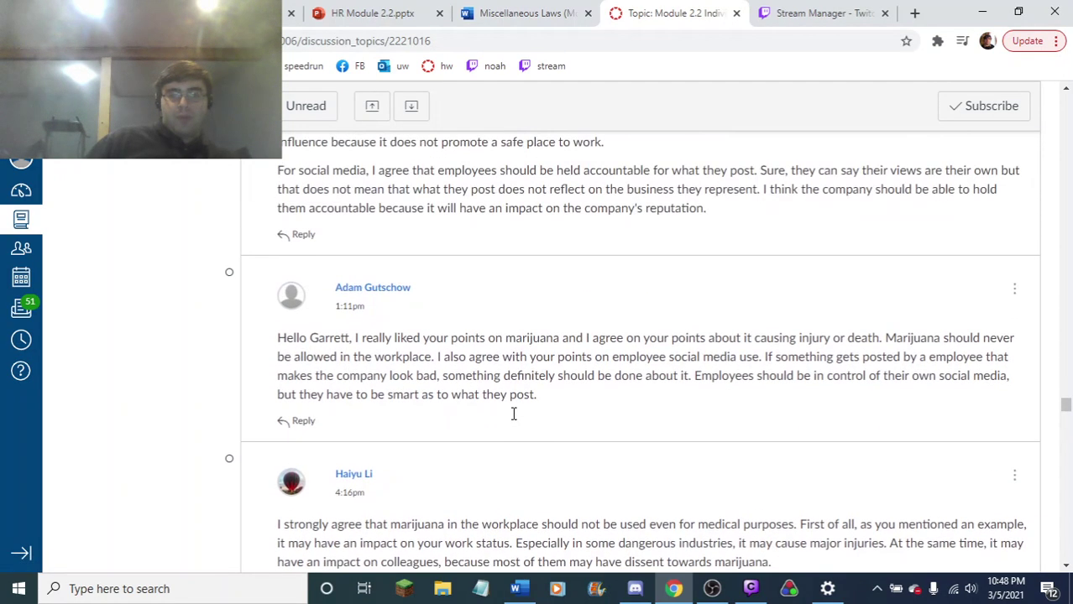
scroll(515, 419, "up", 2)
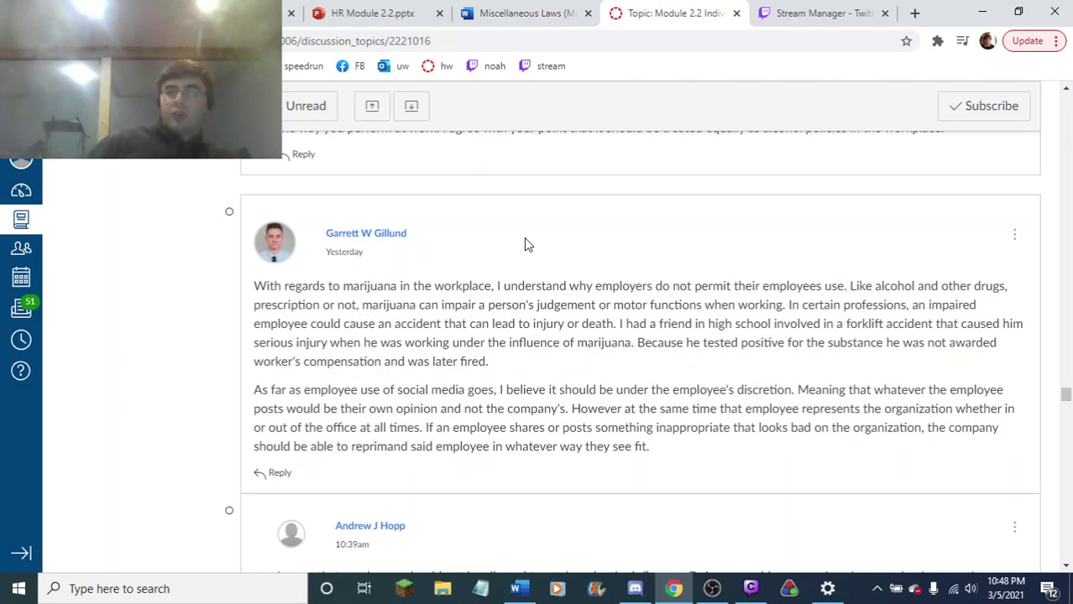
left_click_drag(500, 390, 618, 409)
- Read the previous day's posts on marijuana rules, paid leave for parents, social media during company time and visa holders in agriculture
scroll(596, 412, "up", 6)
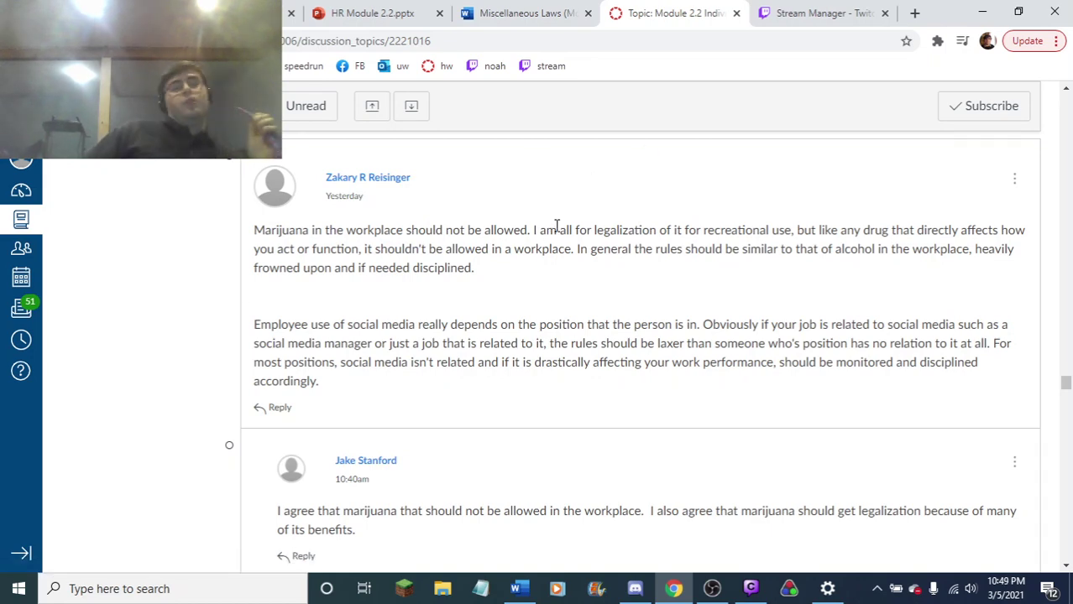
scroll(504, 344, "up", 6)
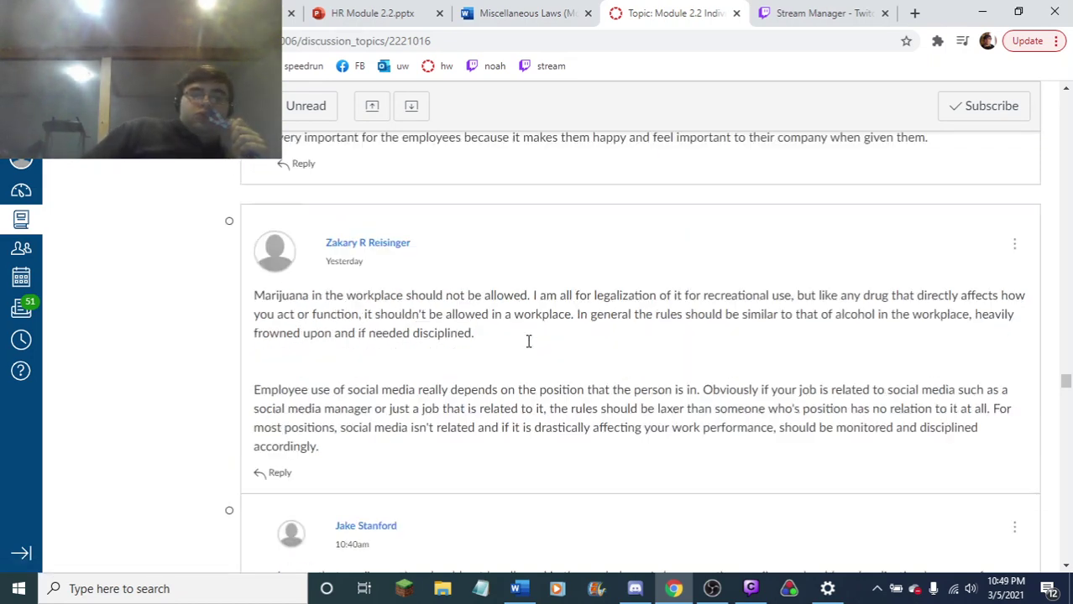
scroll(525, 342, "up", 3)
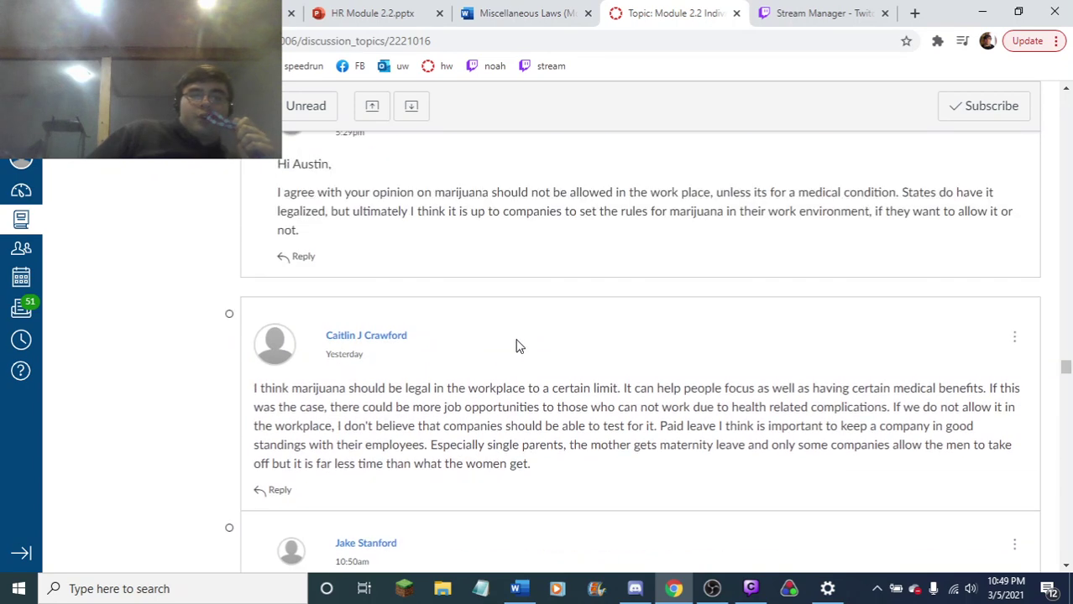
scroll(495, 357, "down", 2)
scroll(500, 351, "down", 2)
scroll(506, 336, "up", 1)
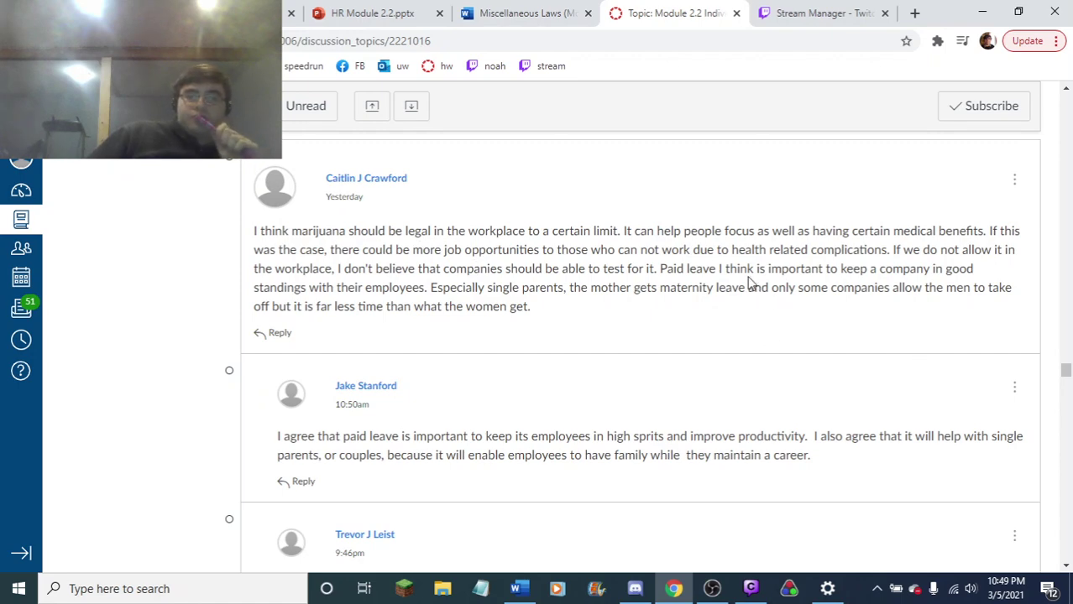
scroll(493, 252, "up", 6)
scroll(493, 248, "up", 5)
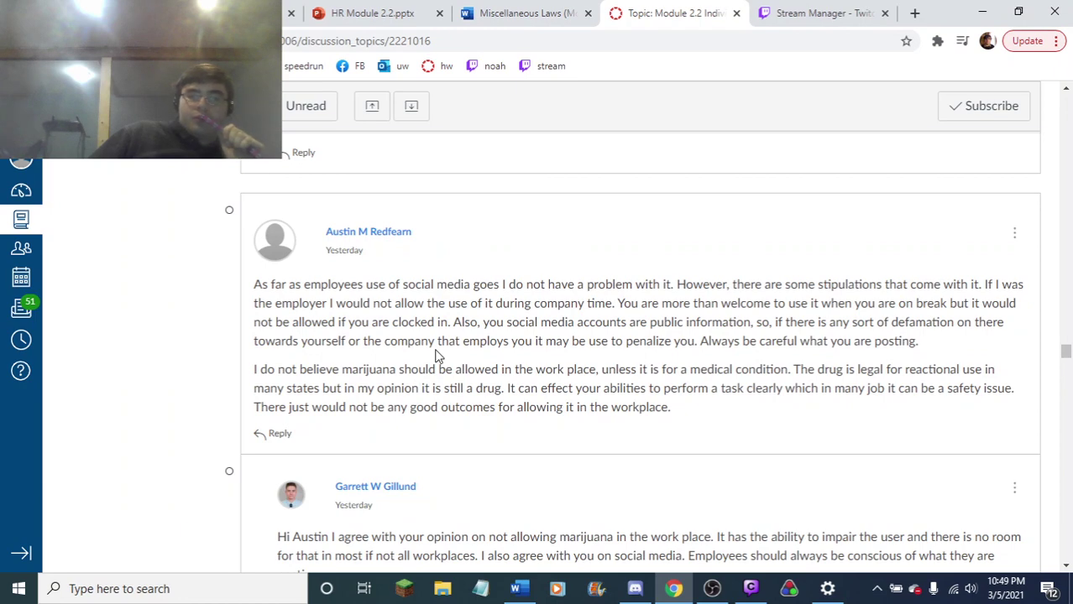
scroll(452, 348, "up", 3)
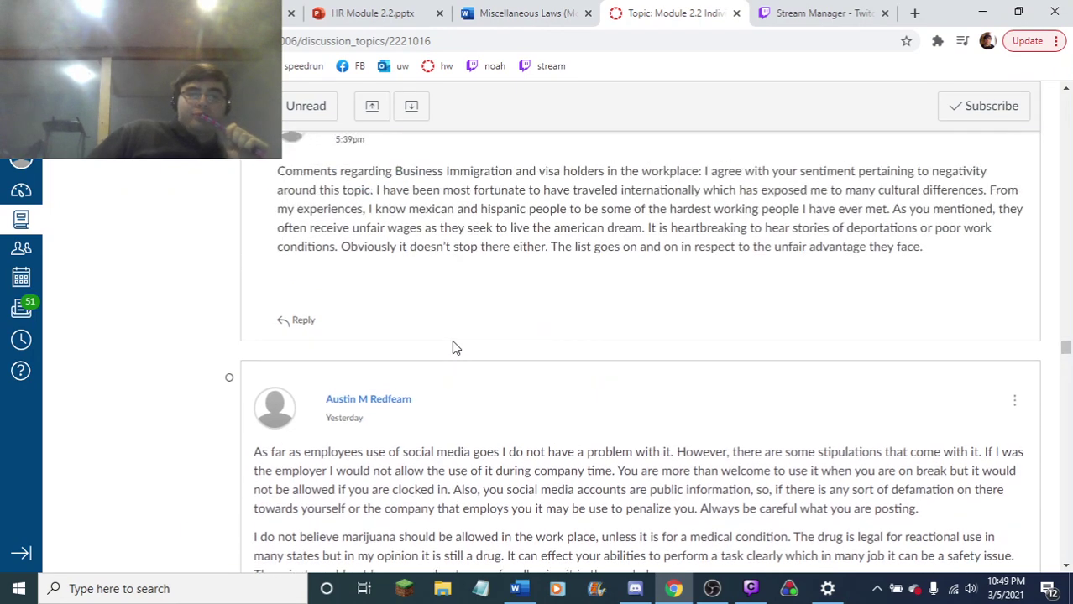
scroll(451, 343, "up", 4)
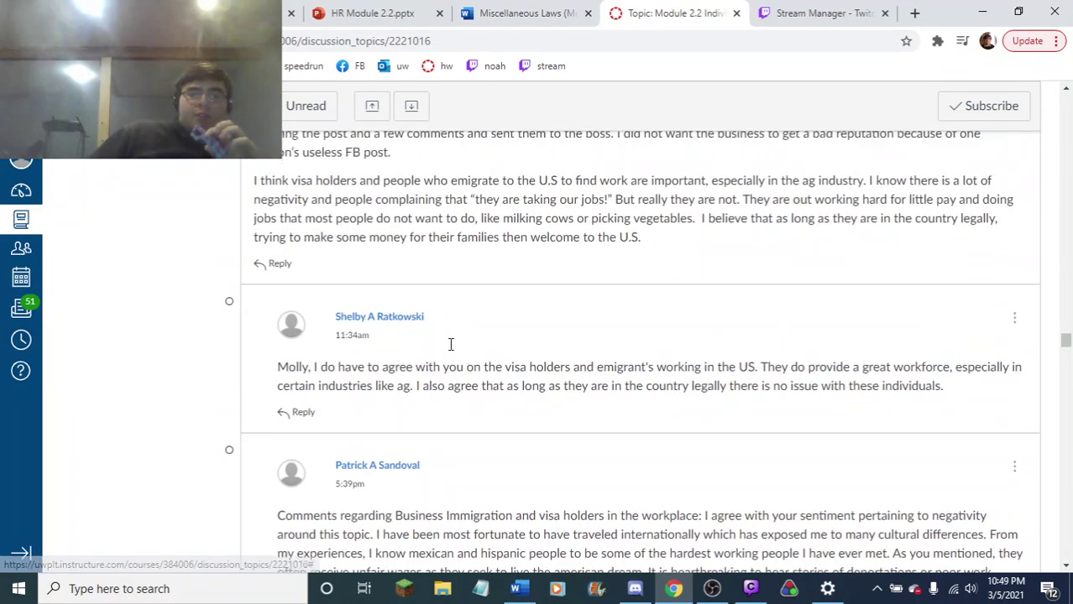
scroll(452, 347, "up", 3)
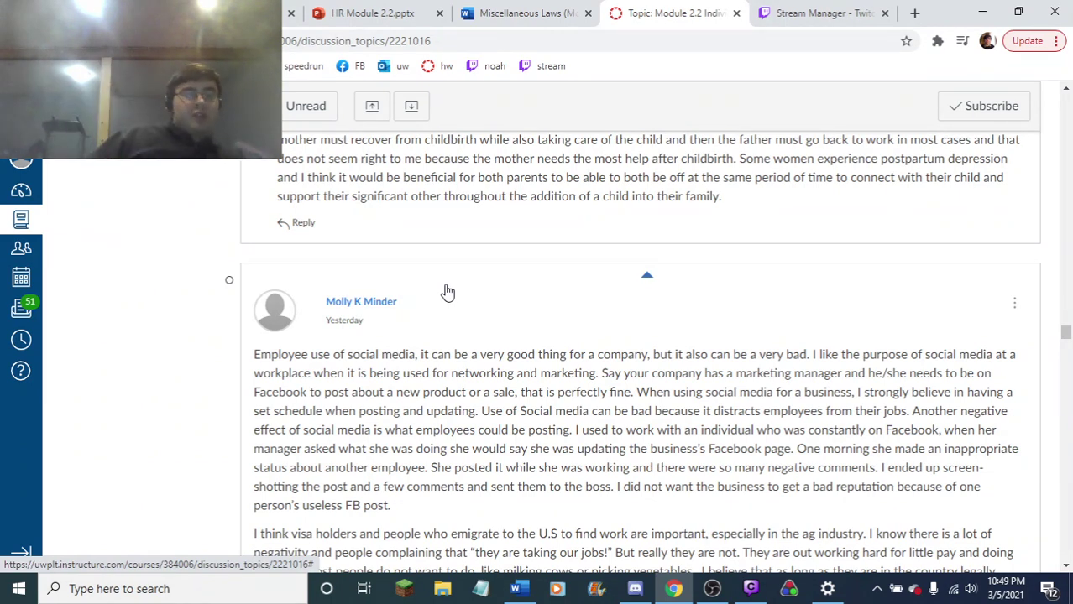
- Reread the previous day's posts on employee social media use, visa holders and paid parental leave, including their replies
scroll(448, 291, "down", 2)
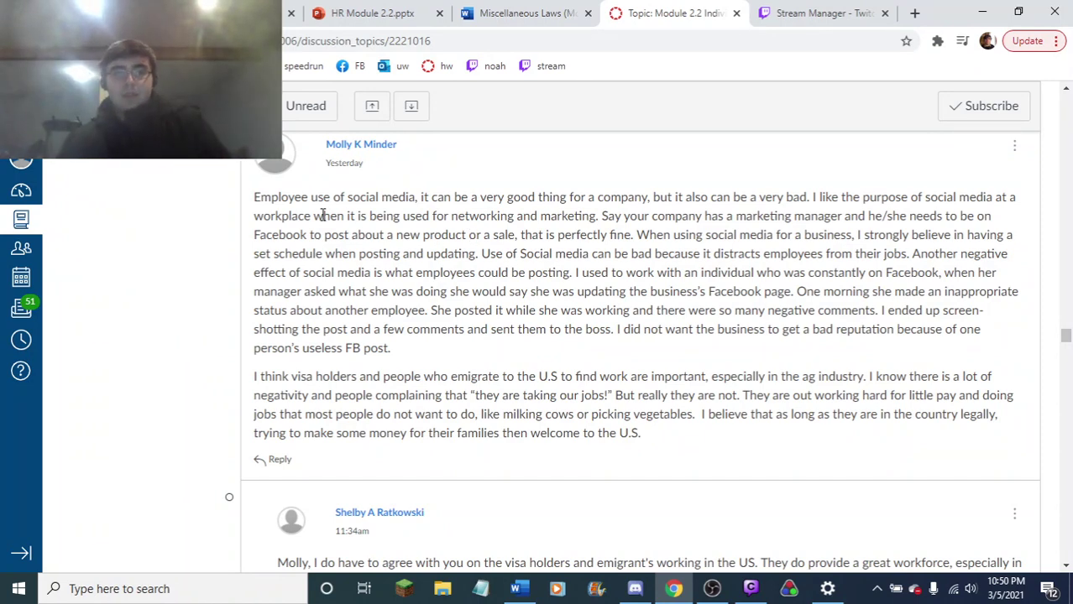
scroll(444, 367, "up", 10)
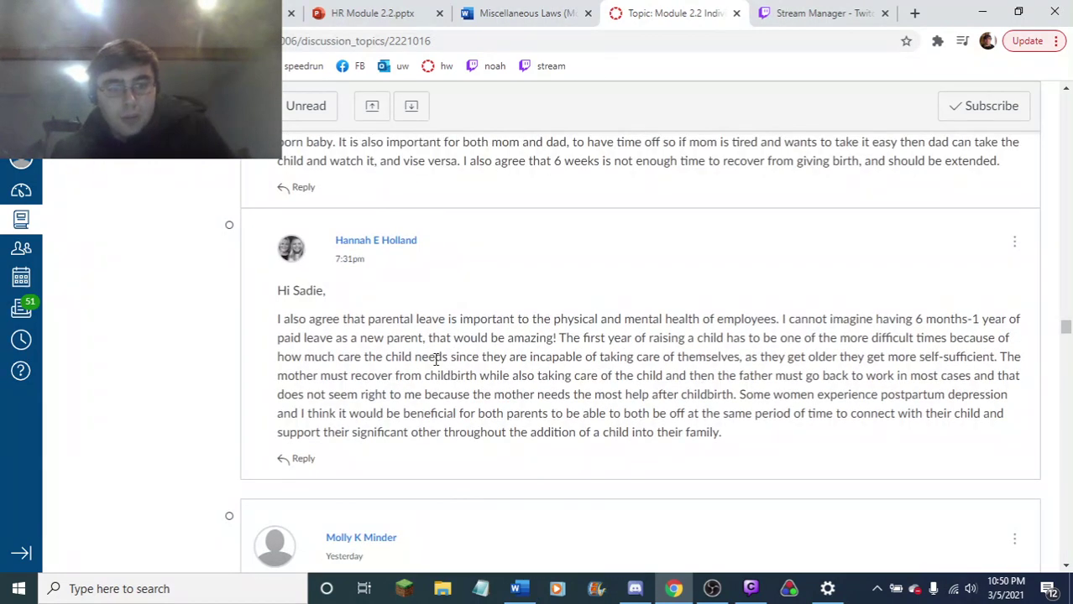
scroll(442, 365, "up", 5)
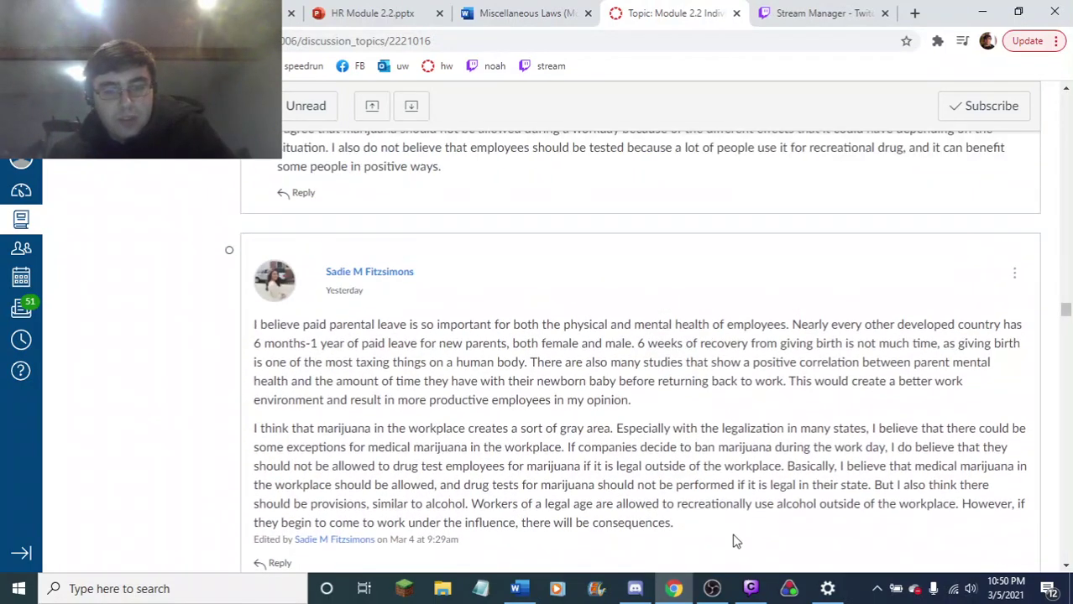
left_click(713, 589)
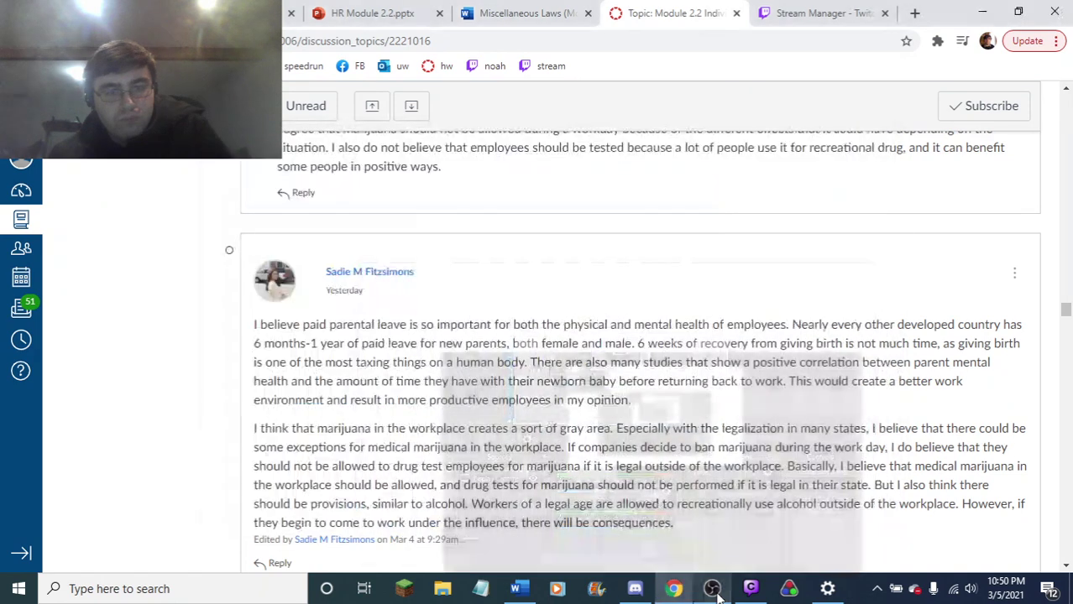
left_click(712, 590)
scroll(571, 293, "down", 1)
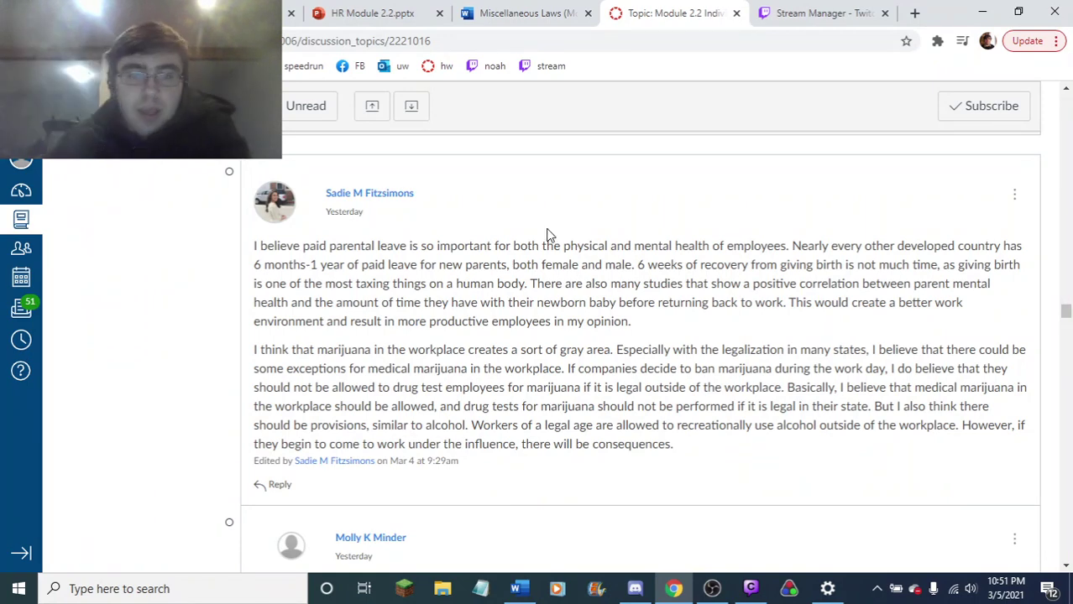
- Review the post on marijuana testing and freedom of speech on social media, along with its replies
scroll(539, 216, "up", 3)
scroll(627, 336, "up", 8)
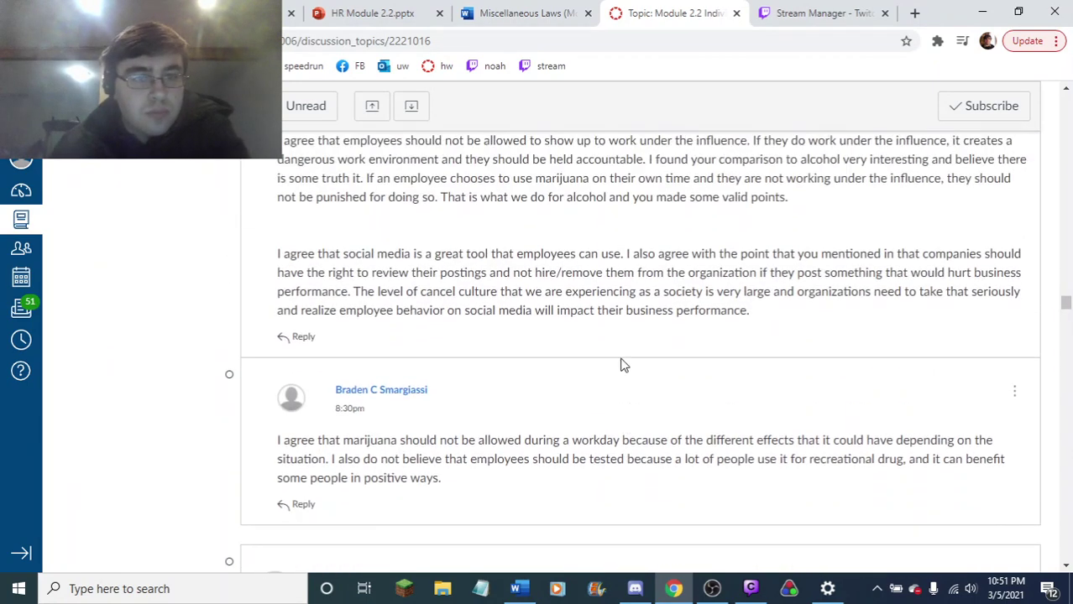
scroll(610, 379, "up", 10)
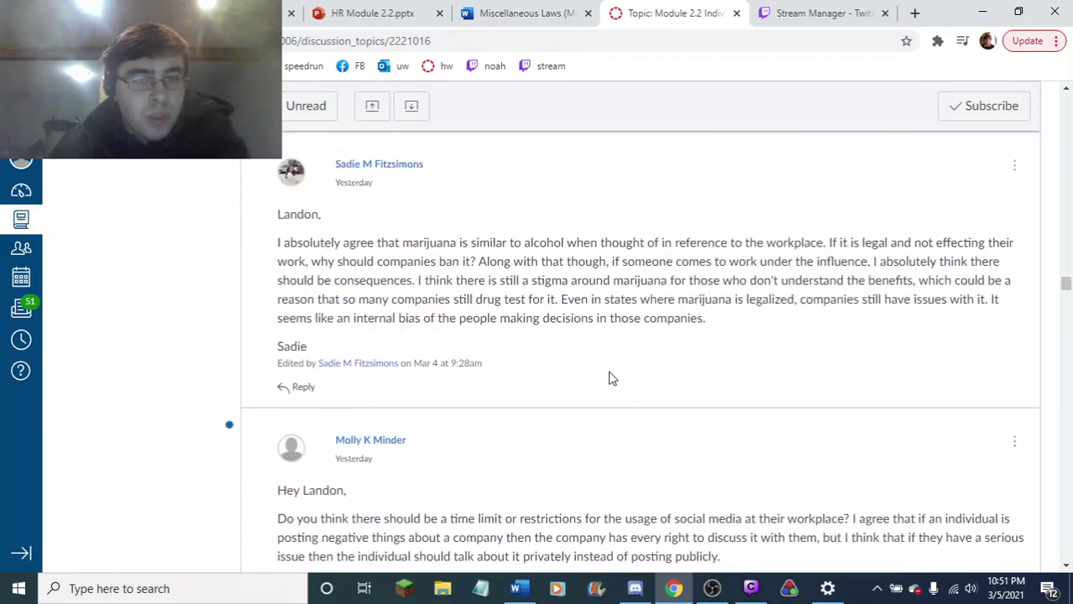
scroll(610, 379, "up", 3)
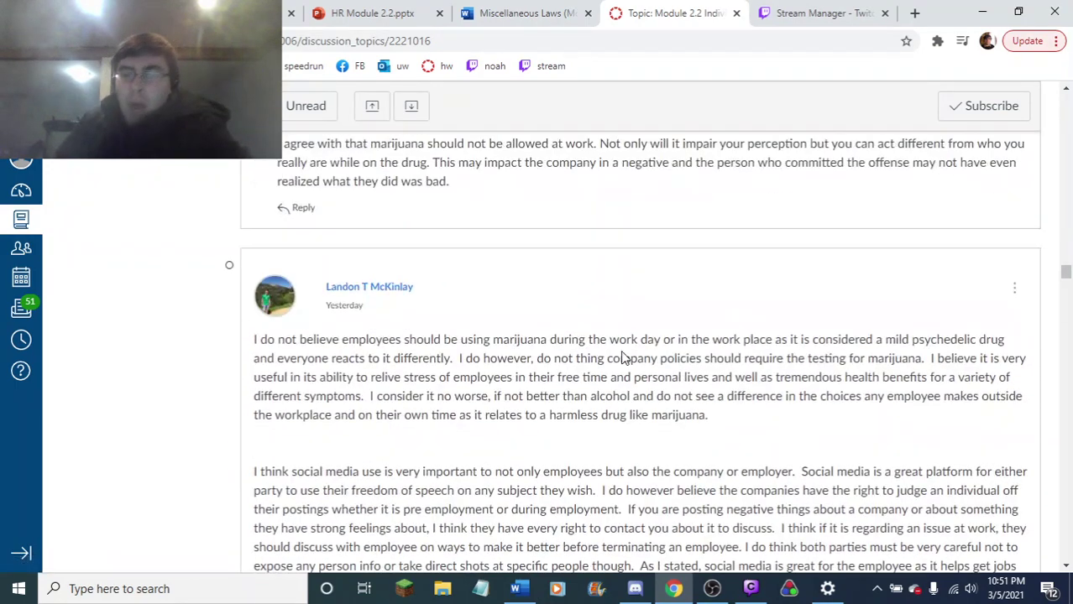
scroll(611, 374, "down", 2)
scroll(610, 369, "up", 1)
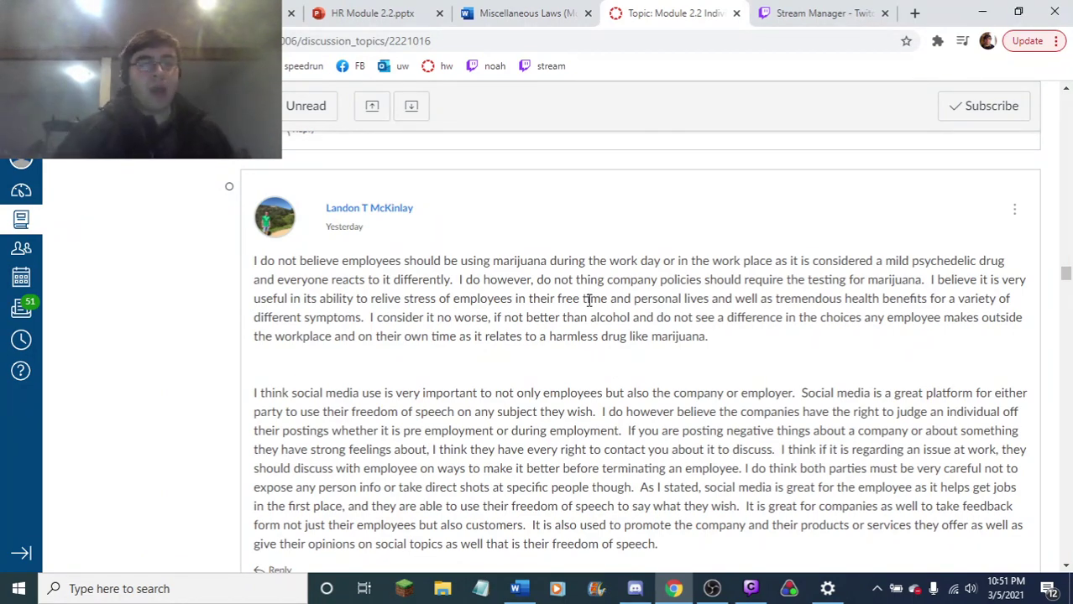
scroll(588, 300, "down", 5)
scroll(586, 286, "down", 3)
- Go back to the start of the Module 2.2 discussion and open a new reply to the topic
key("Home")
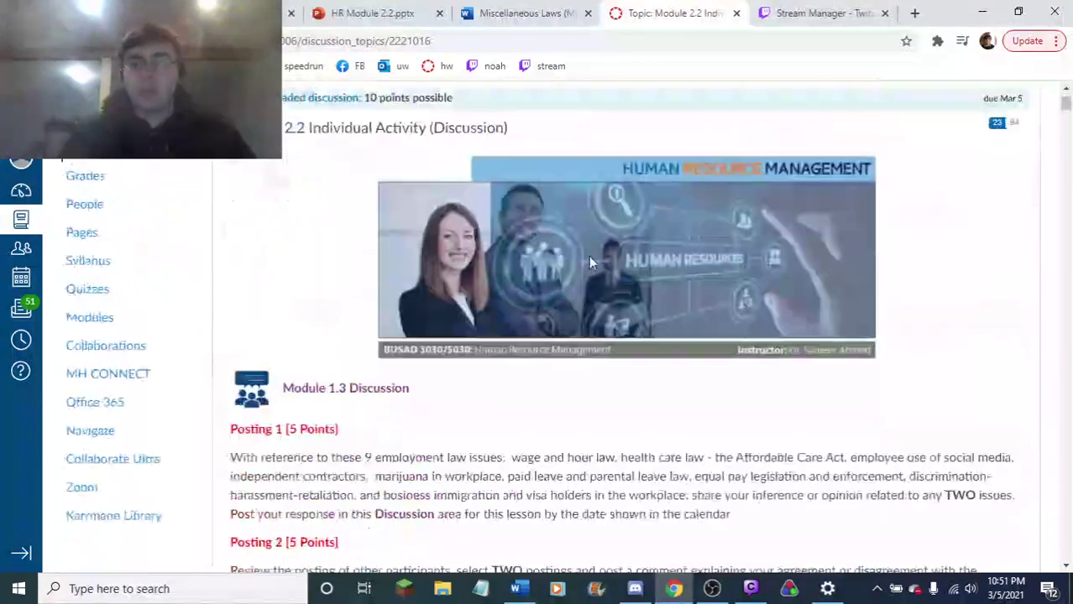
scroll(591, 259, "down", 8)
left_click(344, 190)
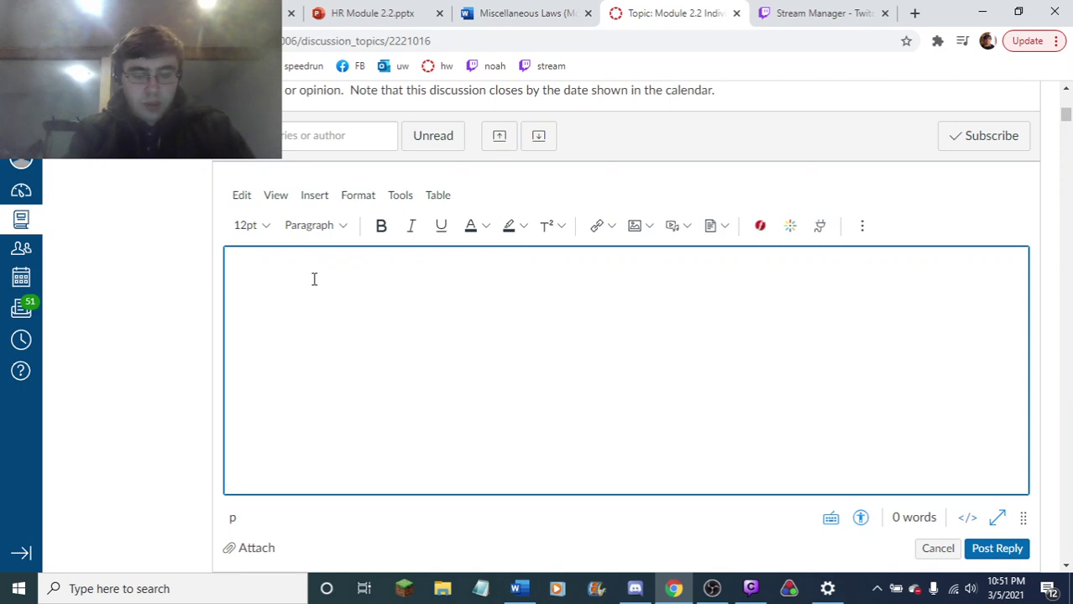
- Write "Companies should be able to decide whether marijuana is allowed in their workplaces," in the reply
type("Companies sho")
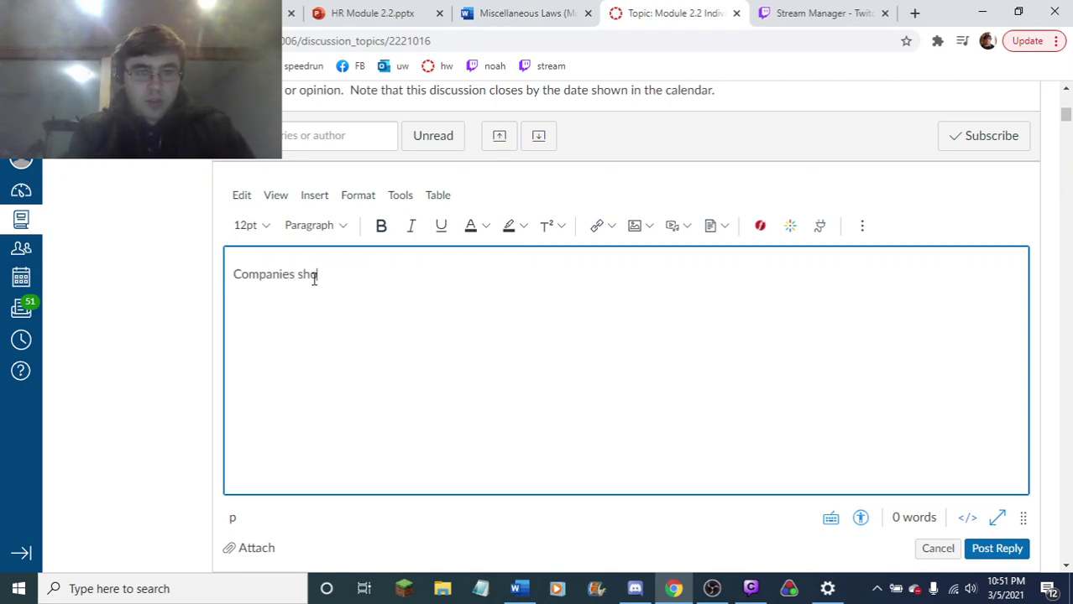
type("uld be able to")
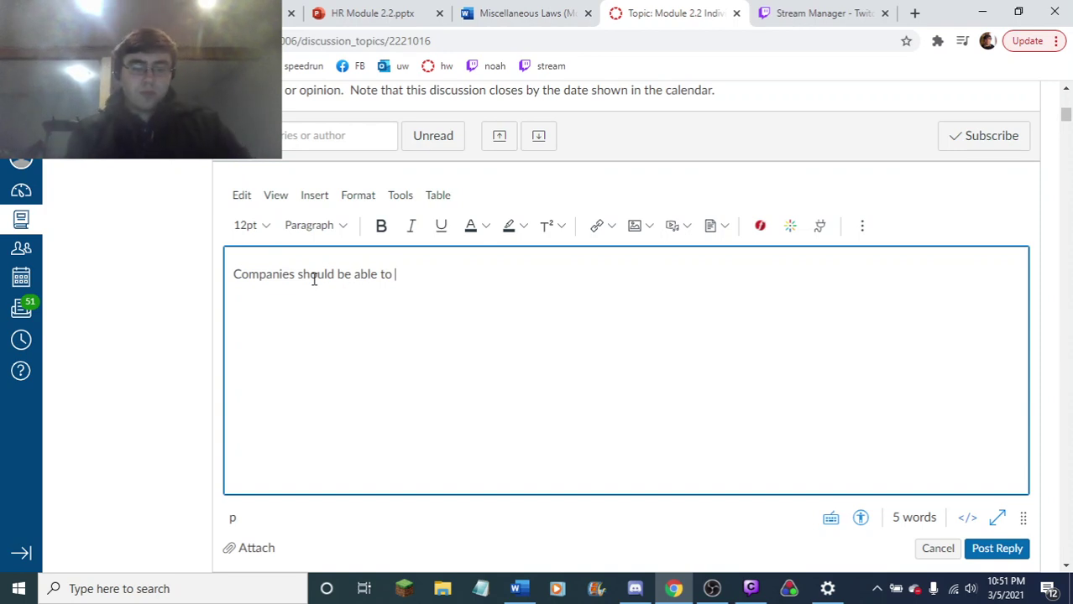
type("d")
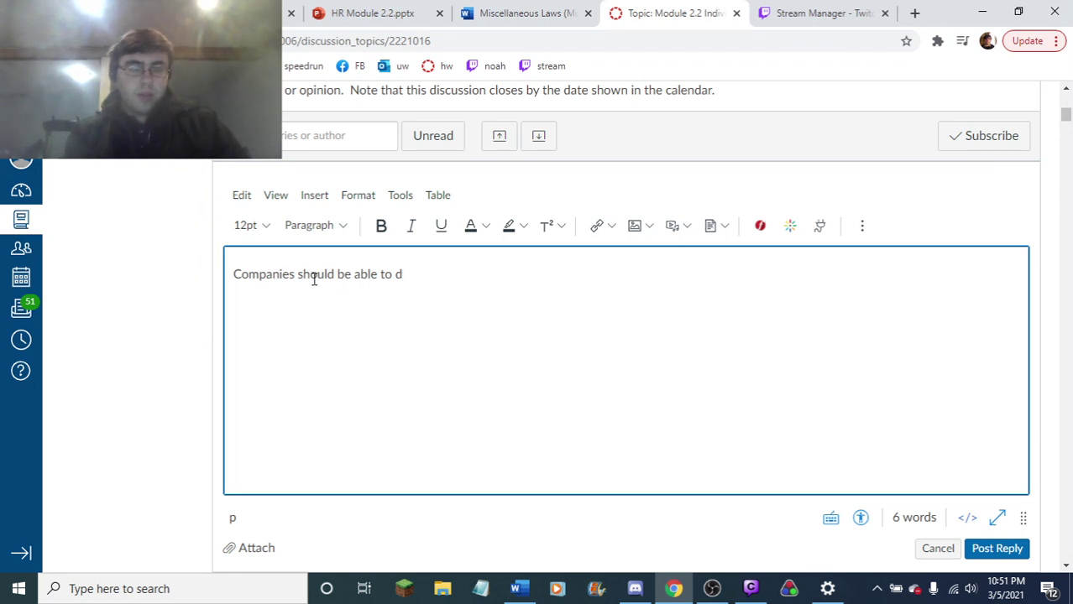
type("e")
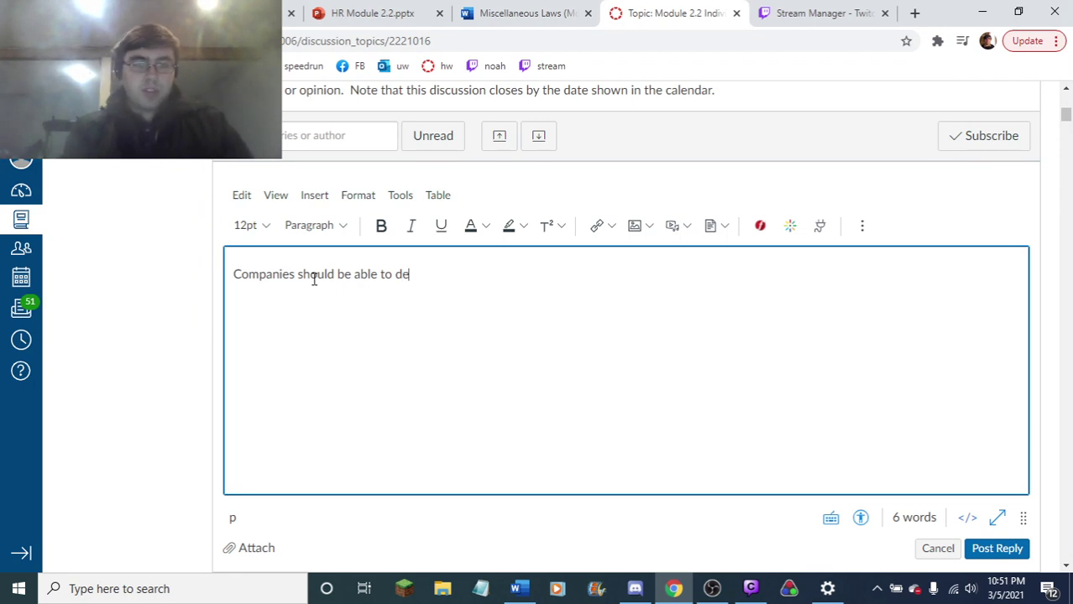
type("cides o")
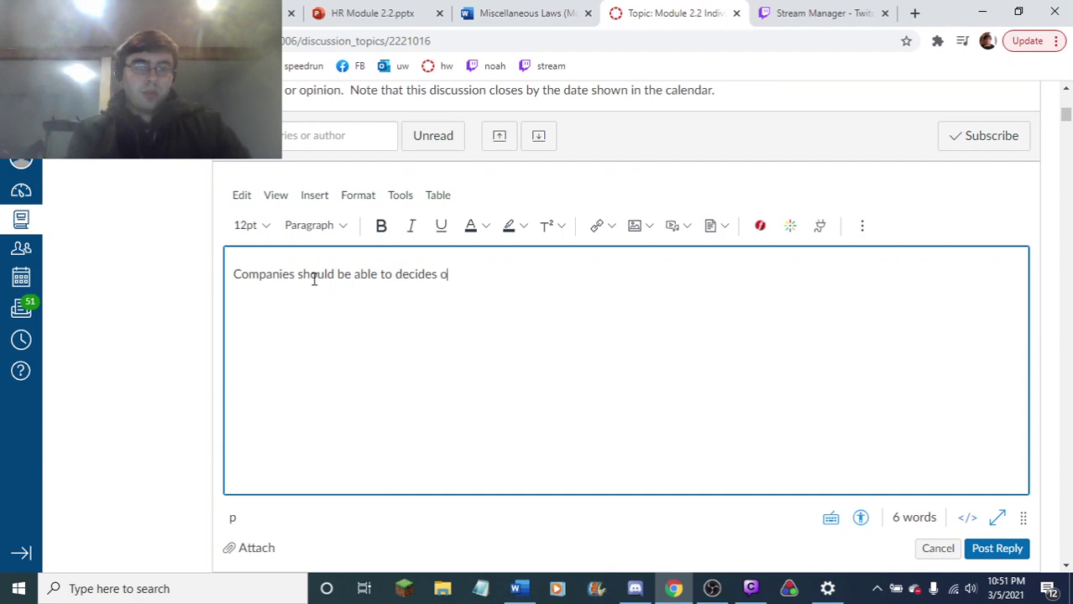
key("BackSpace")
key("BackSpace")
key("BackSpace")
type("whter")
key("BackSpace")
key("BackSpace")
key("BackSpace")
type("ether the")
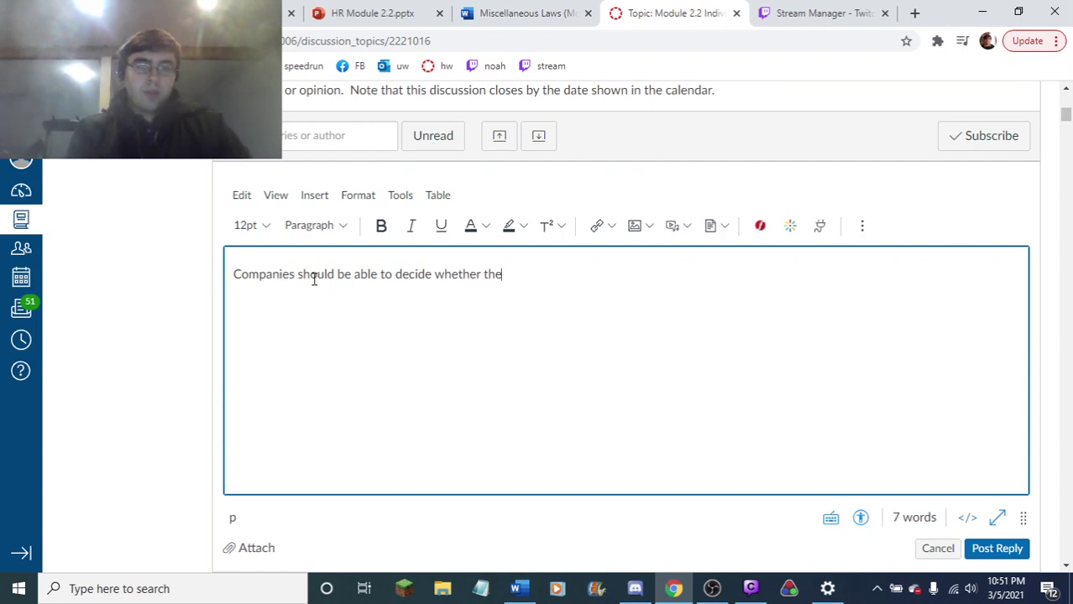
key("BackSpace")
key("BackSpace")
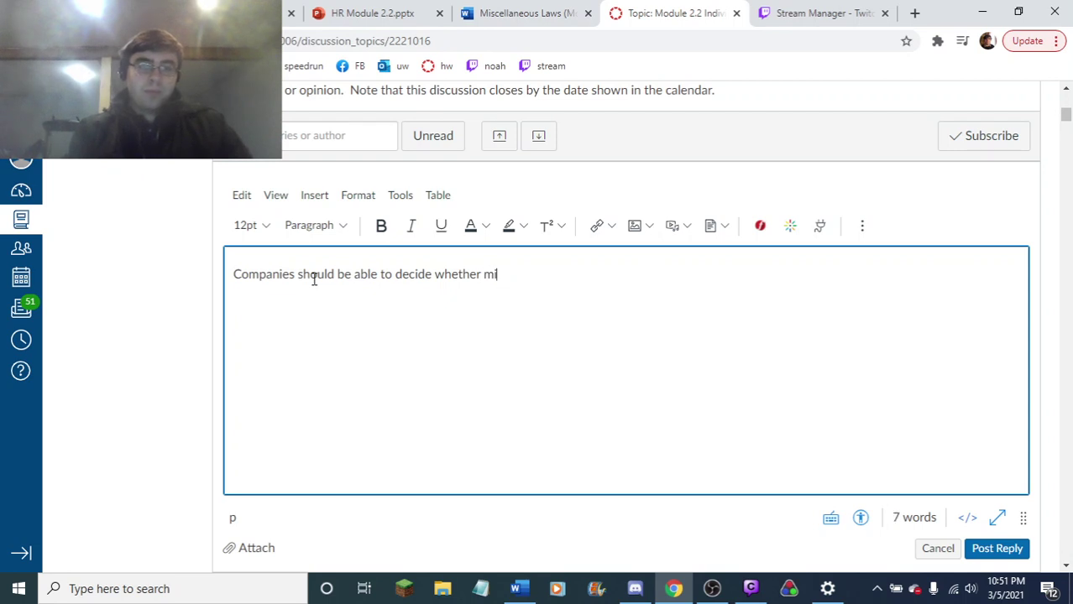
key("BackSpace")
key("BackSpace")
type("arijuana is ")
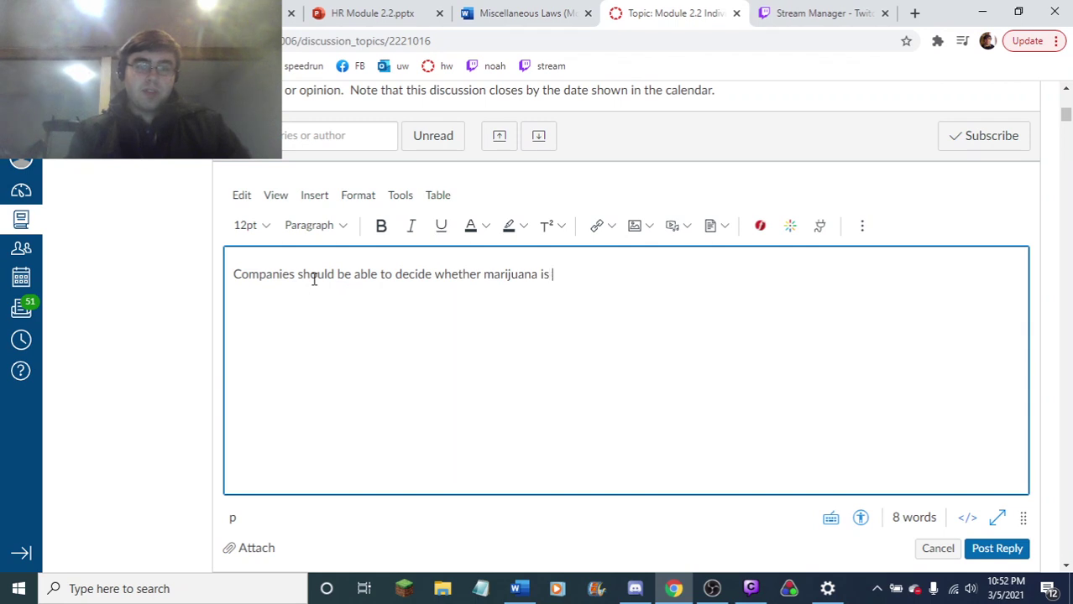
type("allowed in their workplaces,")
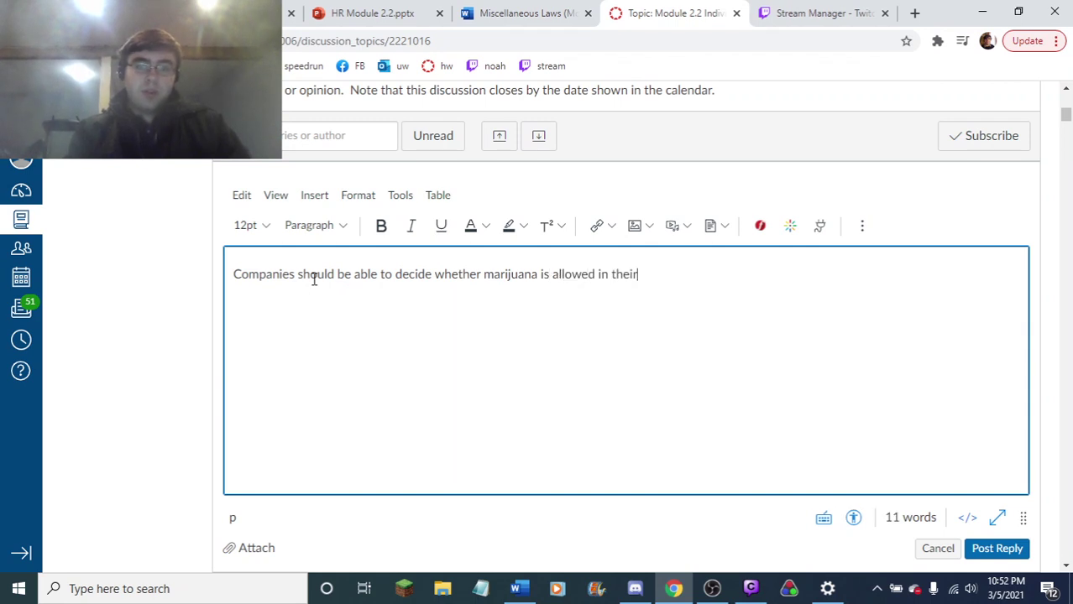
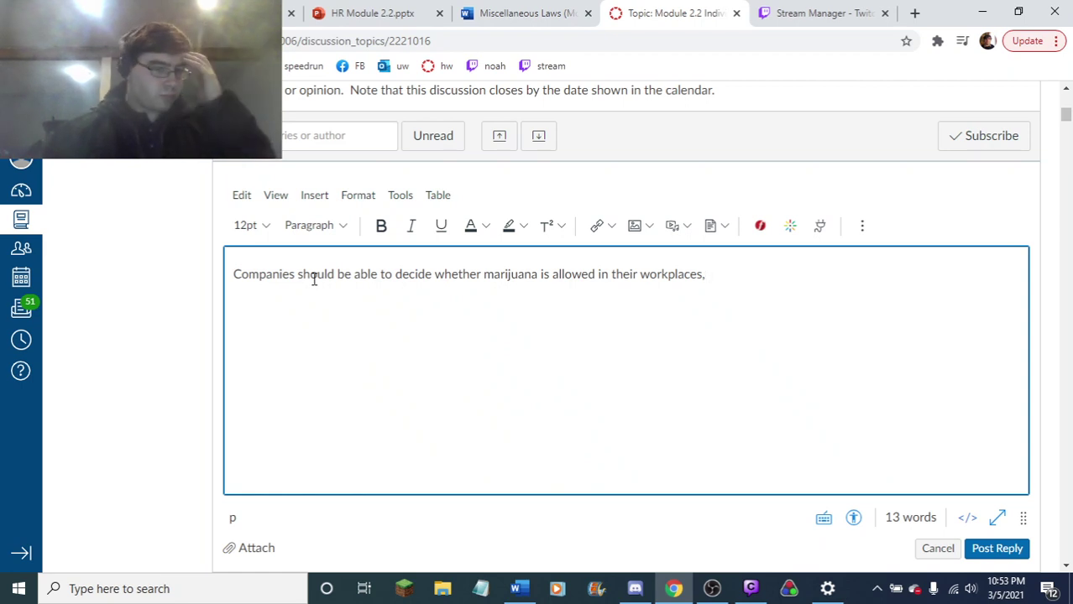
type("but in most circim")
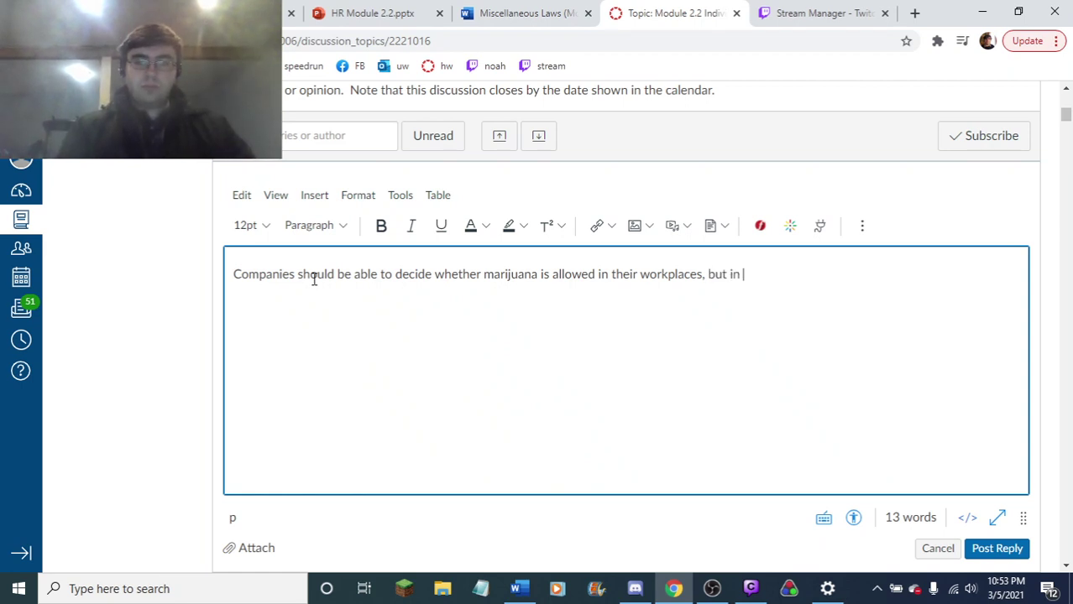
key("BackSpace")
key("BackSpace")
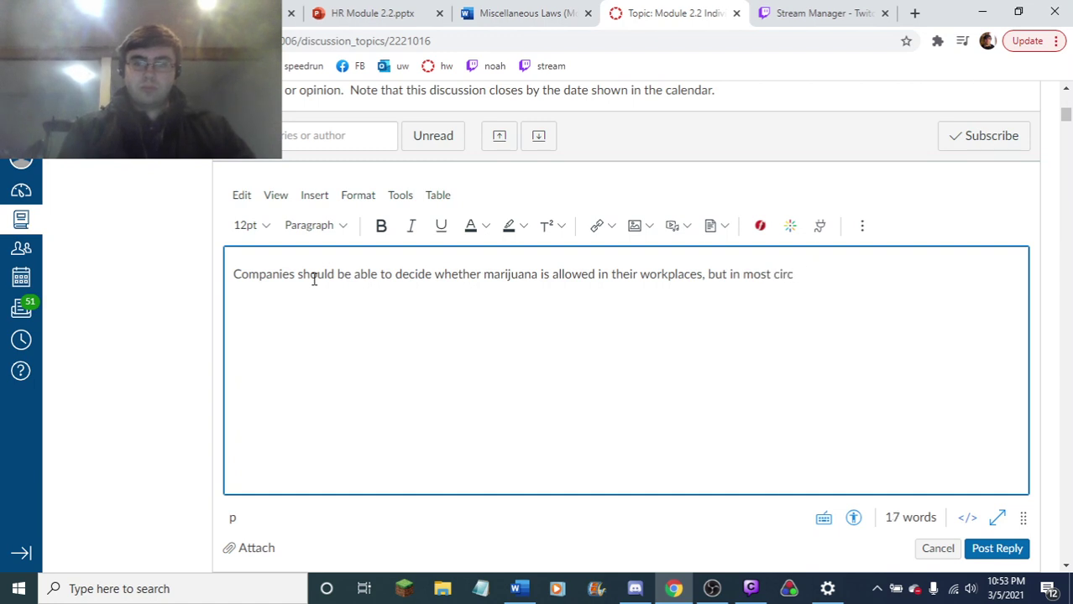
type("umstances")
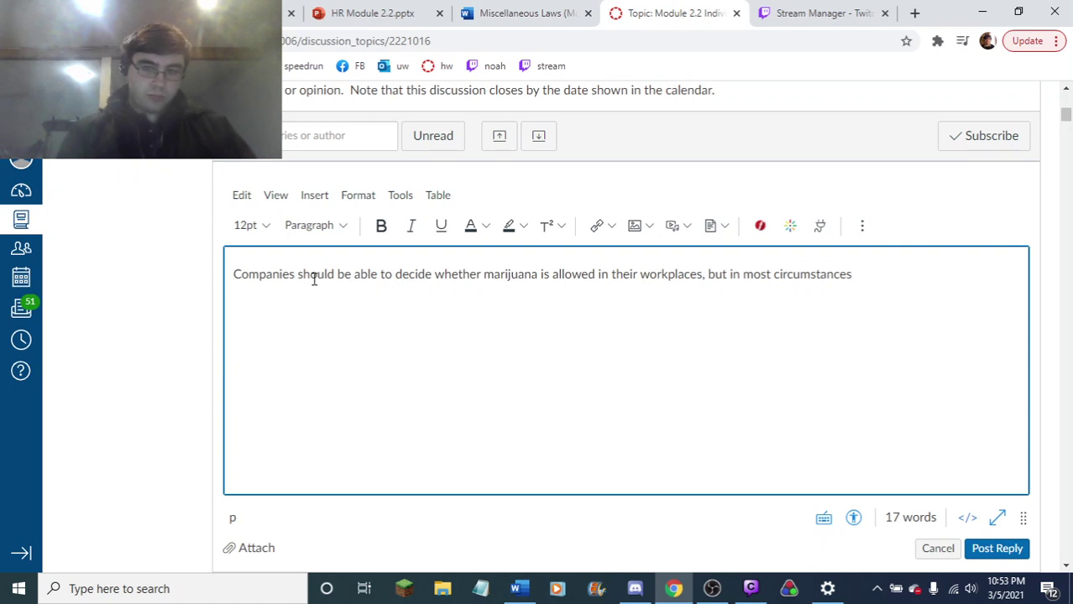
key("BackSpace")
key("BackSpace")
key("BackSpace")
key("BackSpace")
key("BackSpace")
key("BackSpace")
key("BackSpace")
key("BackSpace")
key("BackSpace")
key("BackSpace")
key("BackSpace")
key("BackSpace")
key("BackSpace")
key("BackSpace")
key("BackSpace")
key("BackSpace")
key("BackSpace")
key("BackSpace")
key("BackSpace")
key("BackSpace")
key("BackSpace")
key("BackSpace")
key("BackSpace")
key("BackSpace")
key("BackSpace")
key("BackSpace")
key("BackSpace")
key("BackSpace")
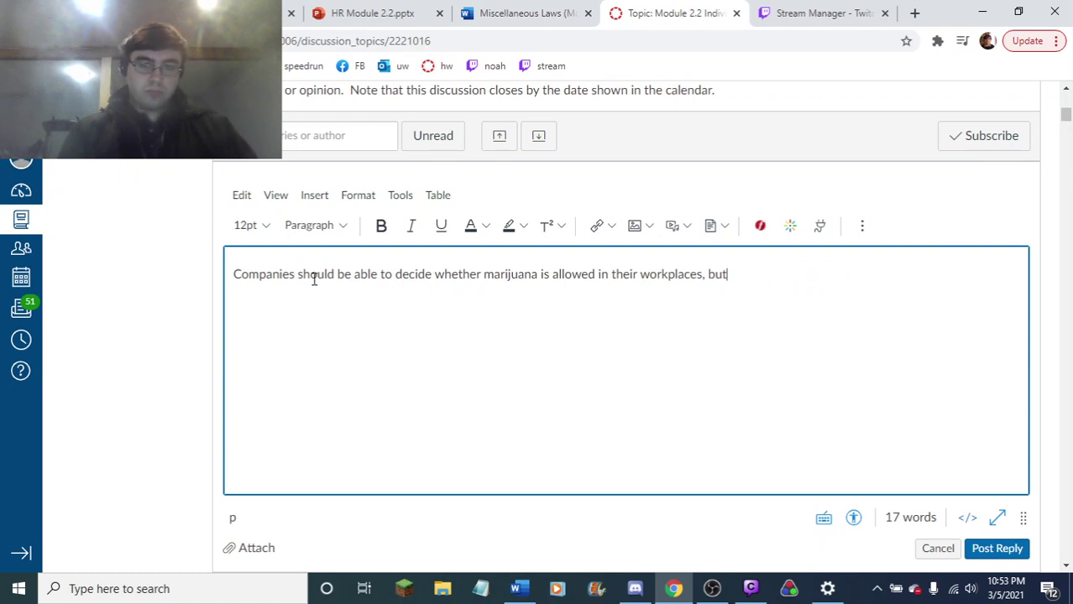
- End the sentence with a period after "workplaces" and insert "use" after "marijuana"
type(".")
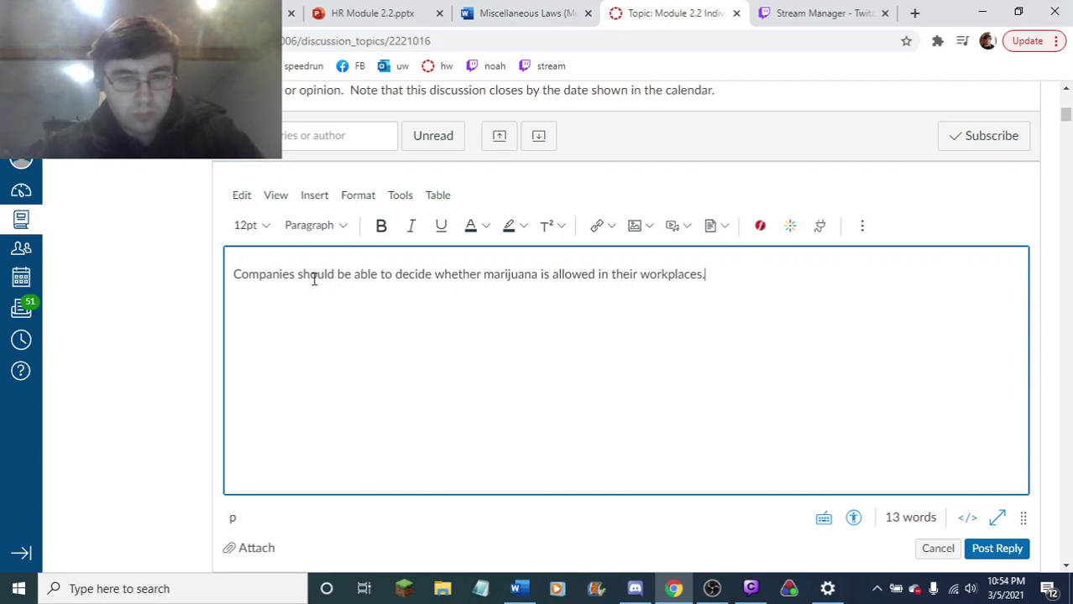
left_click(538, 275)
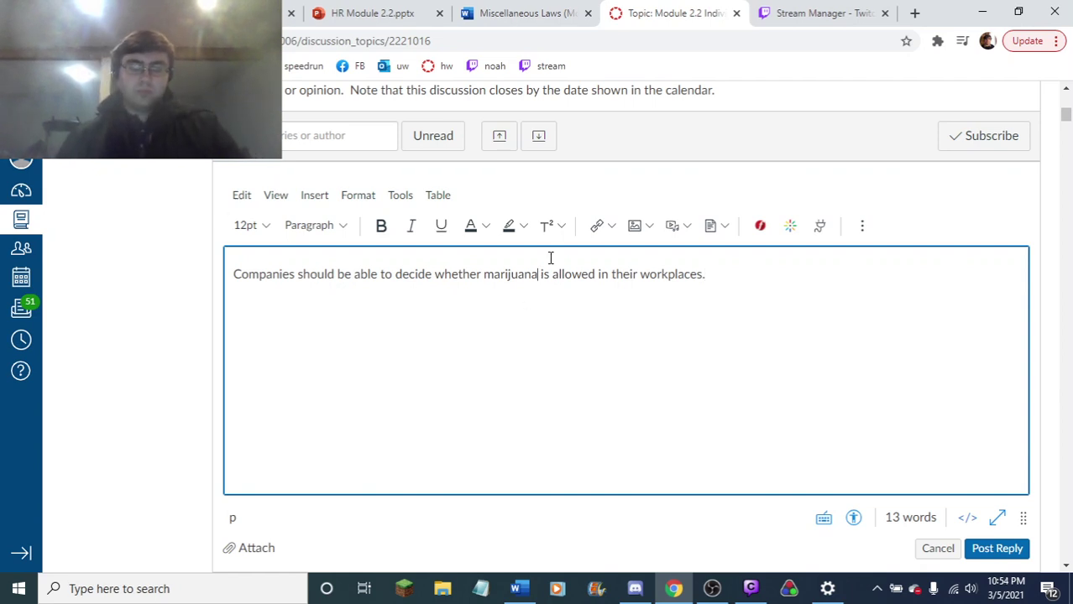
type("use")
- Add "I think the ACA was a step in the right direction but the ultimate goal would be Medicare for all." to the reply
scroll(569, 334, "up", 5)
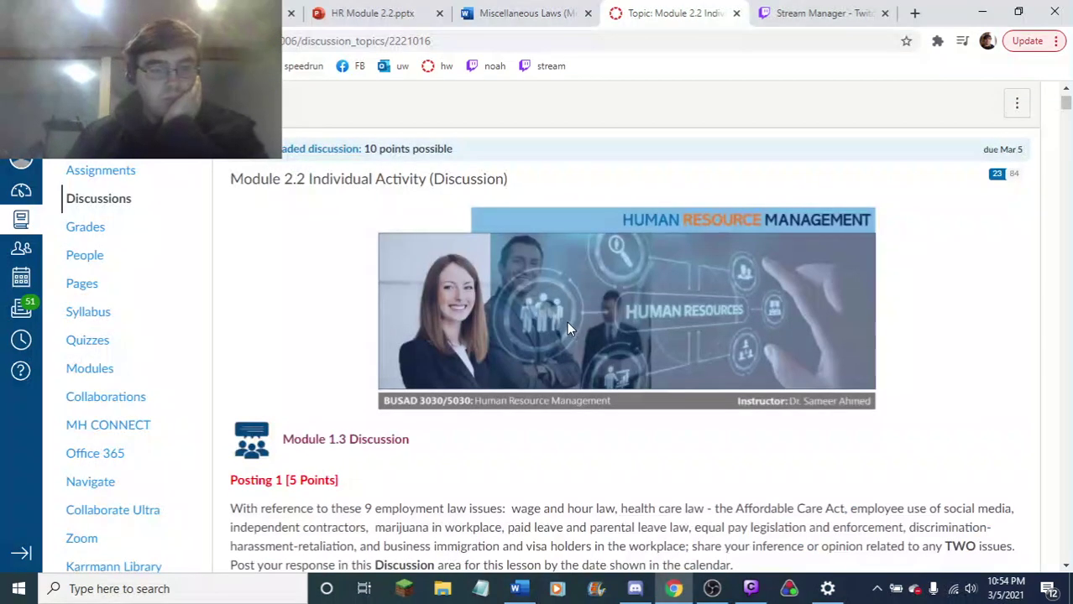
scroll(568, 327, "down", 3)
scroll(567, 328, "down", 6)
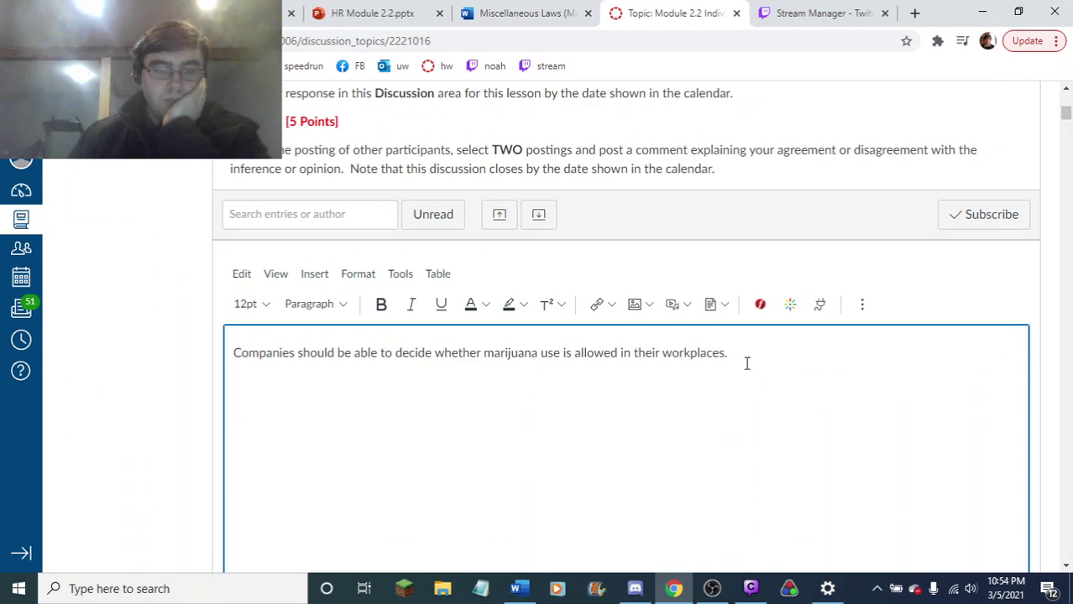
scroll(743, 362, "up", 2)
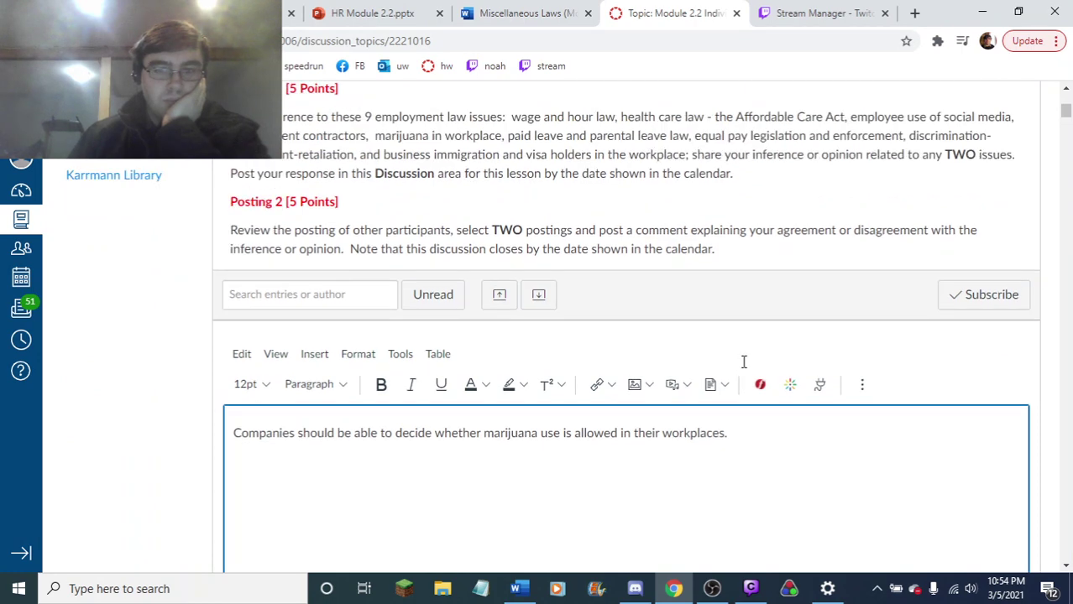
scroll(743, 361, "down", 6)
scroll(742, 365, "up", 7)
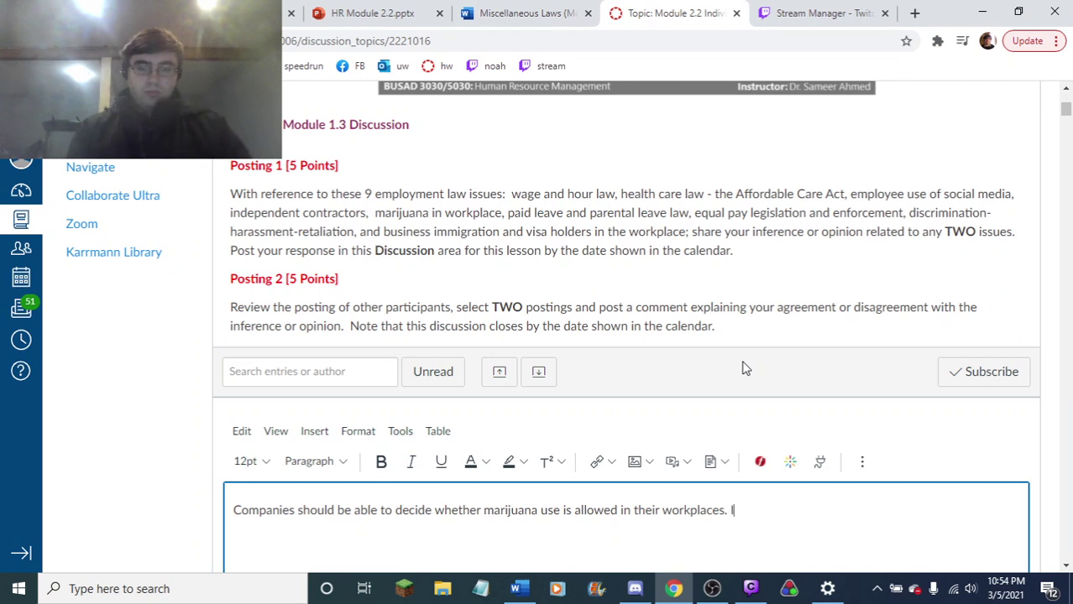
type("I think the ACA")
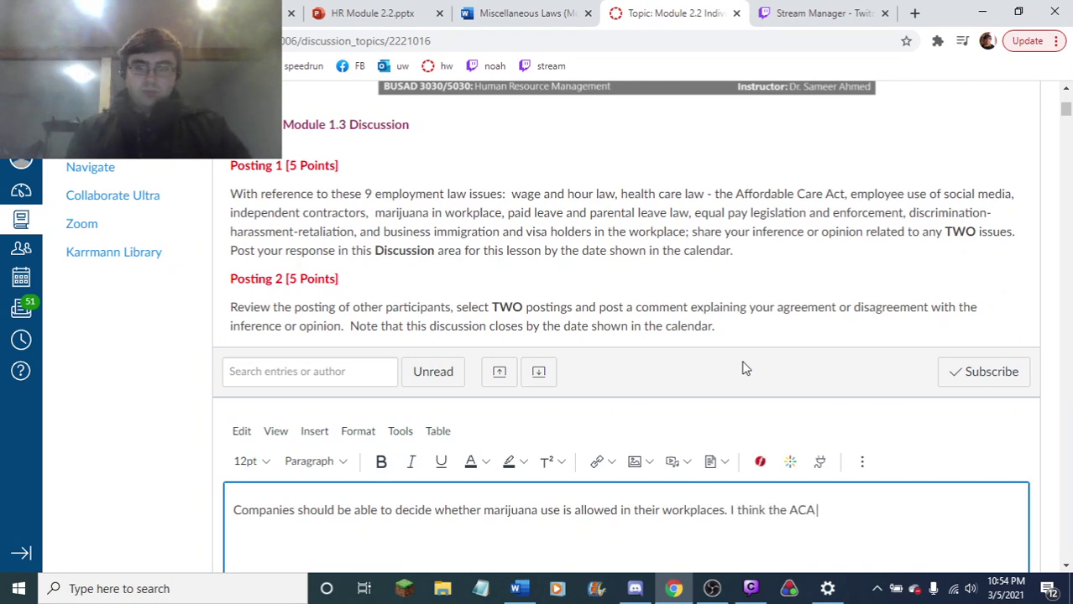
type(" was a step in the ri")
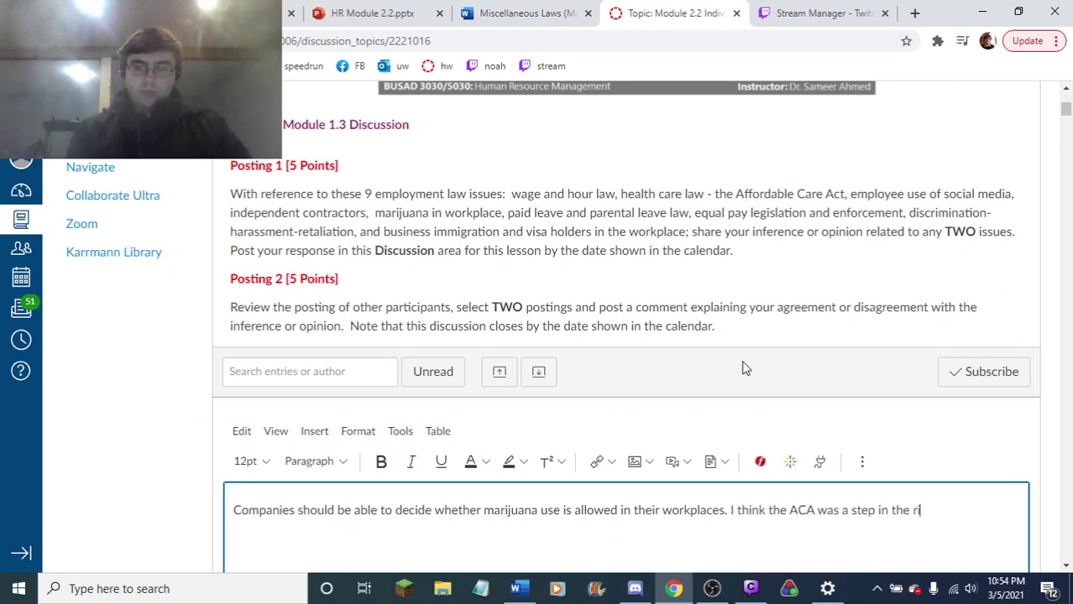
type("ght direct")
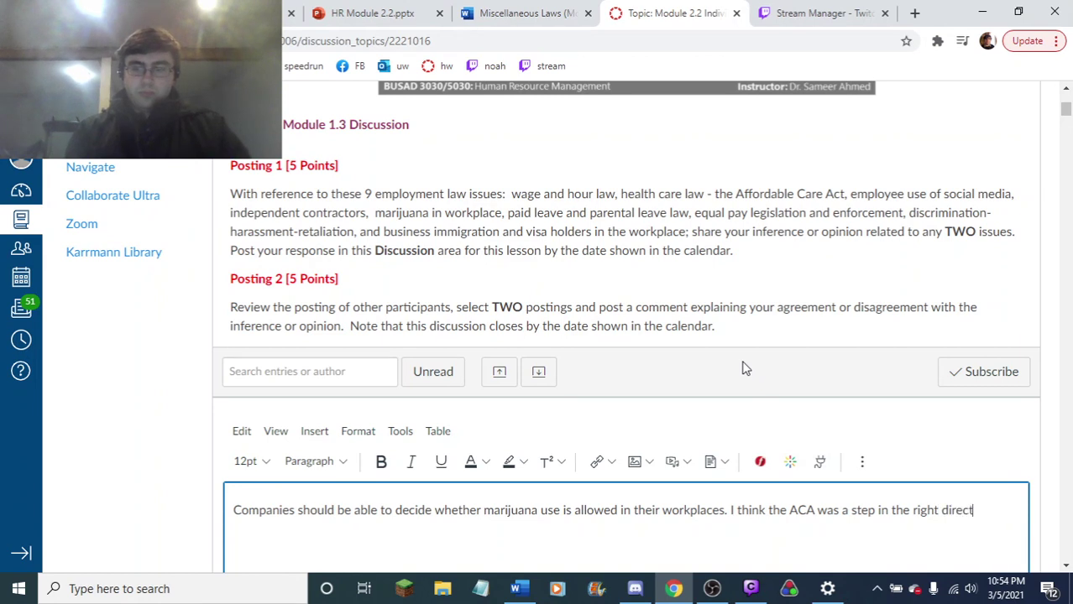
type("ion but the ulti")
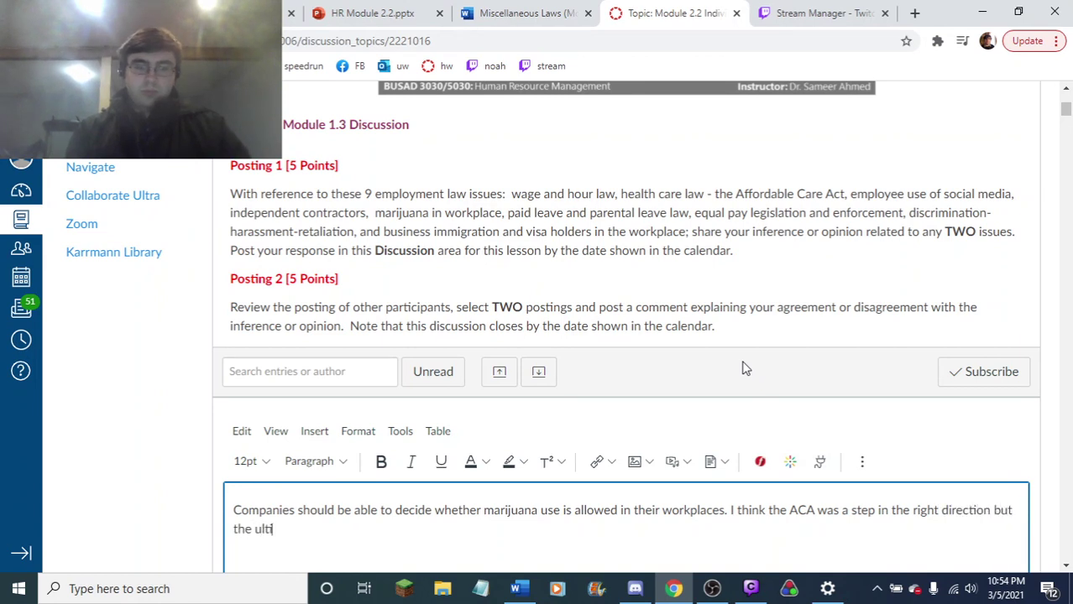
type("mate goal")
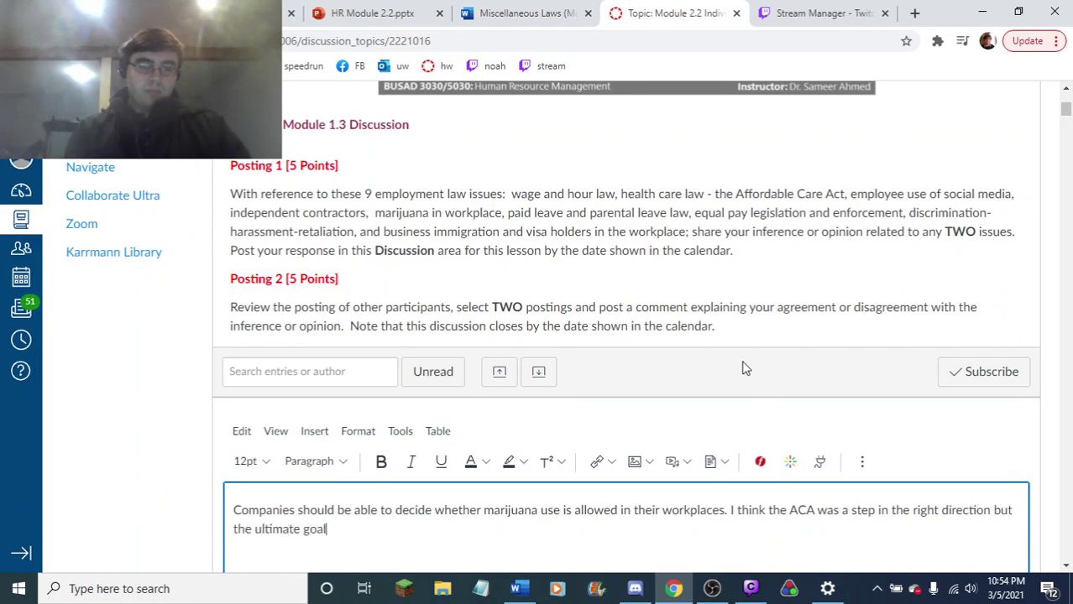
type(" would be Med")
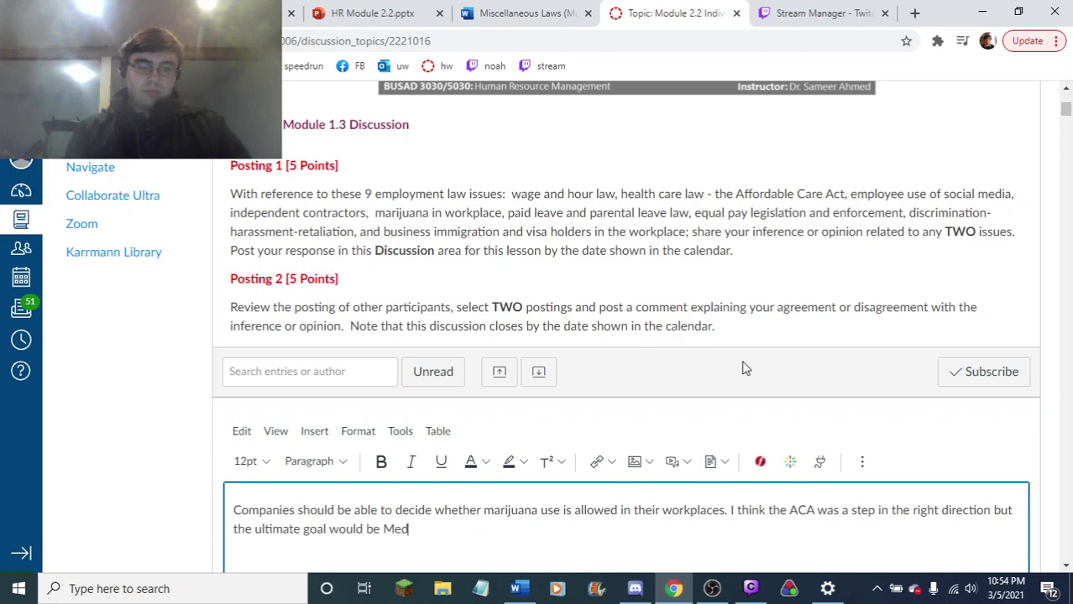
type("icare for all.")
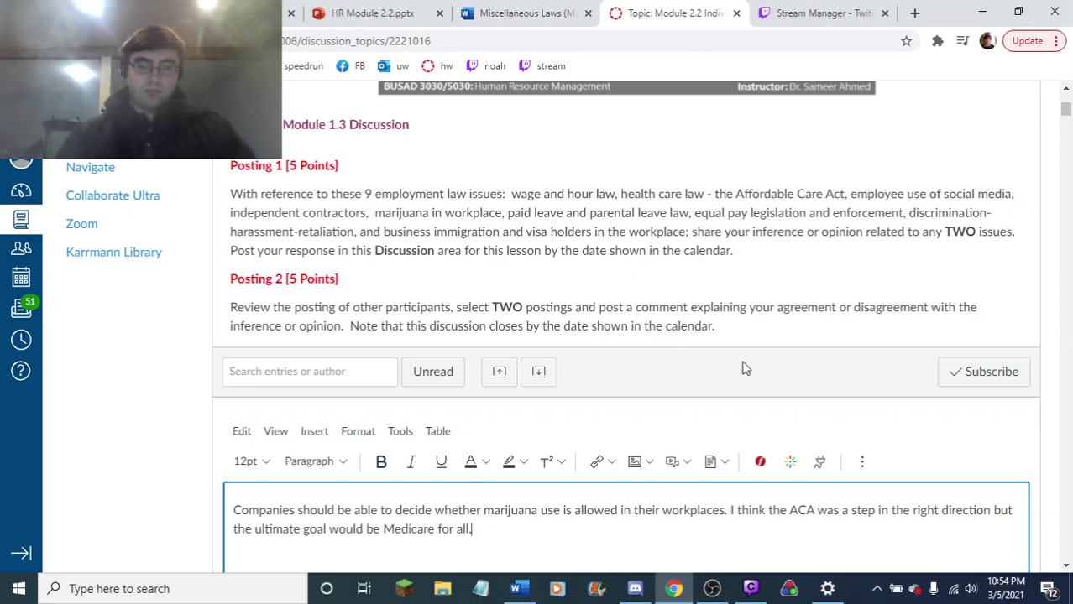
- Capitalize "all" so the end of the reply's last sentence reads "Medicare for All."
scroll(650, 366, "down", 3)
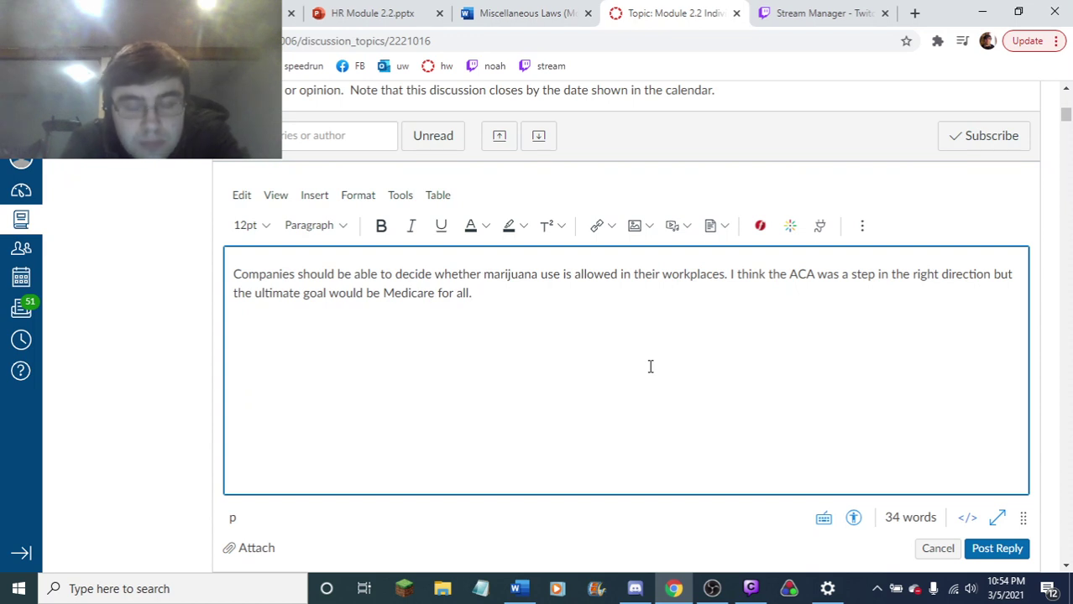
double_click(464, 293)
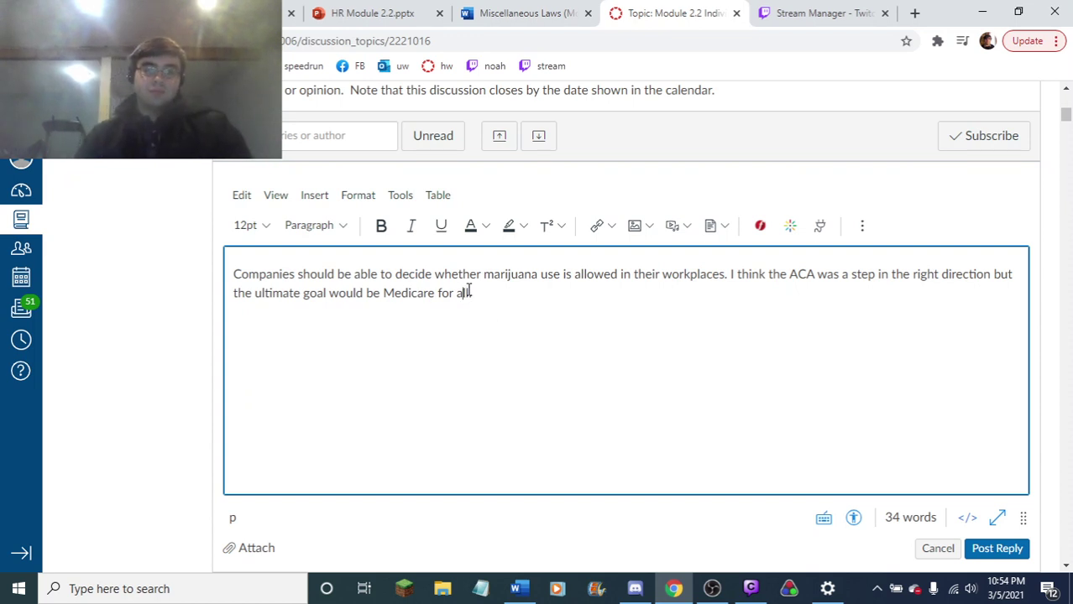
type("All.")
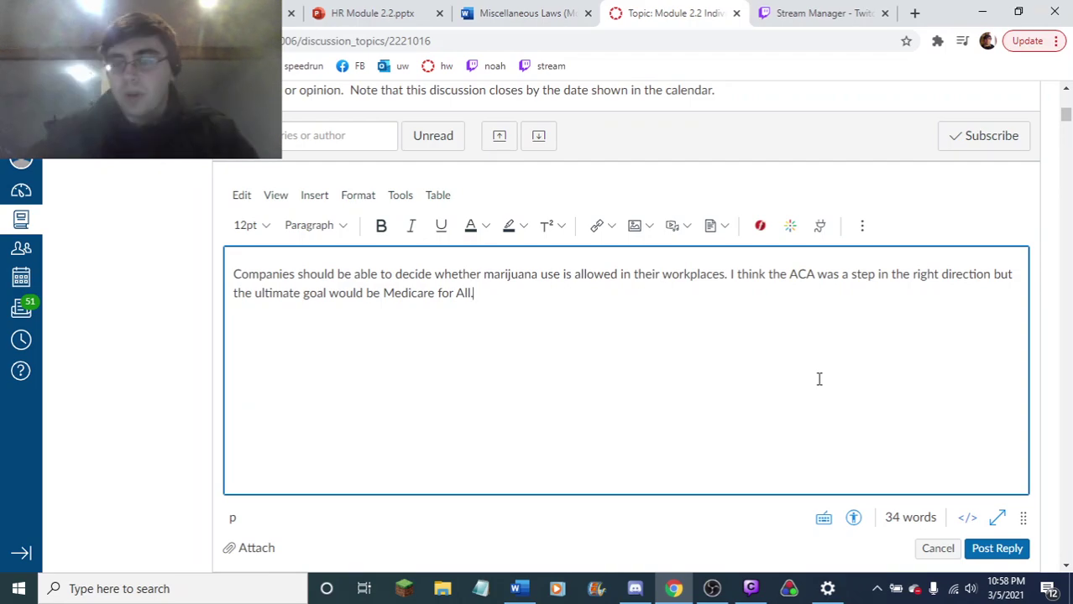
scroll(898, 313, "up", 6)
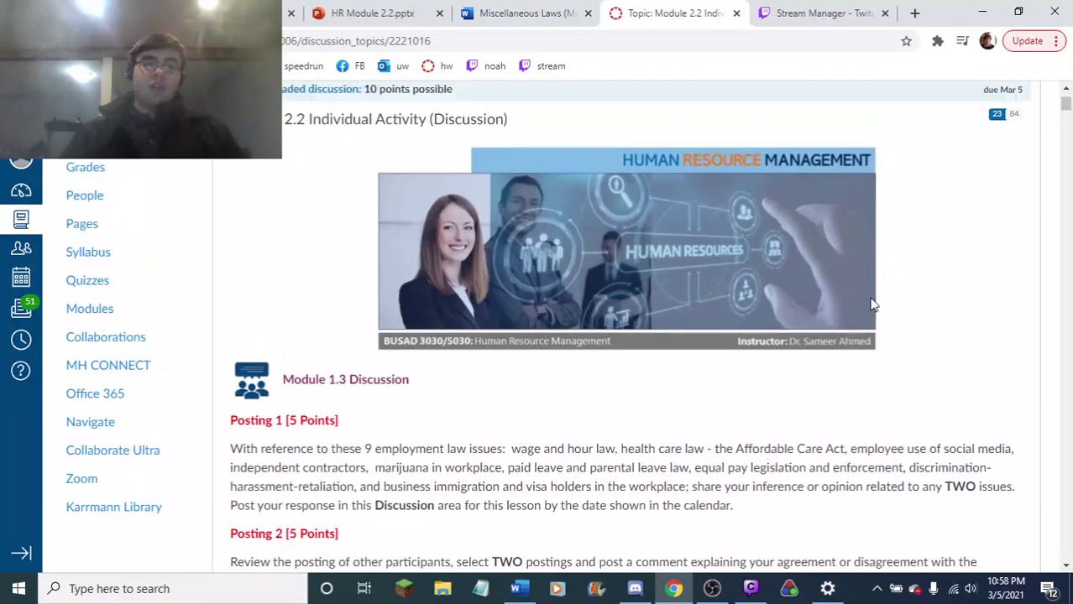
scroll(869, 301, "down", 6)
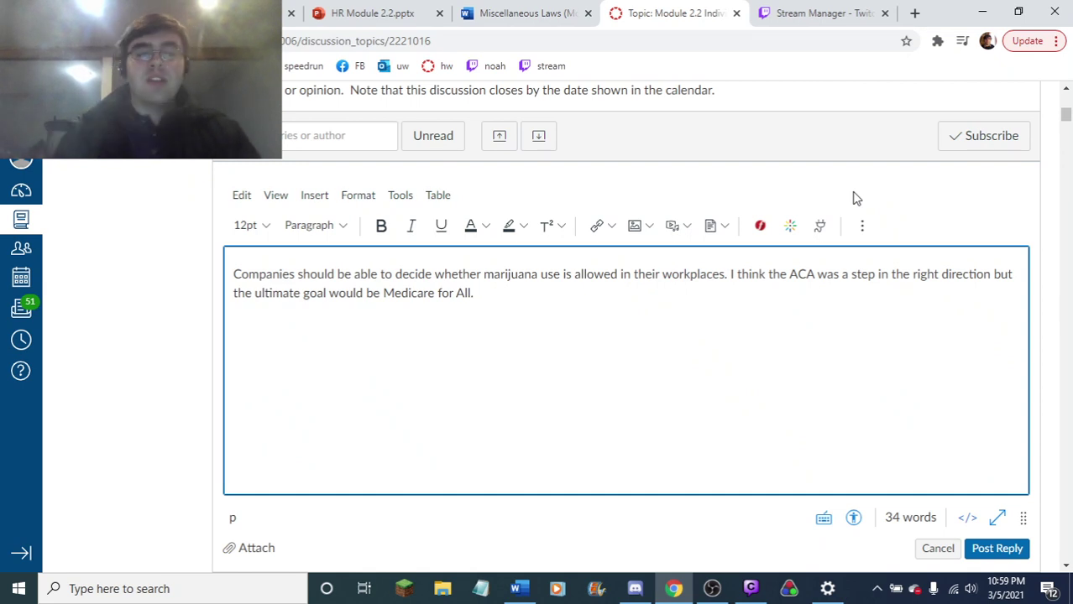
scroll(855, 197, "up", 3)
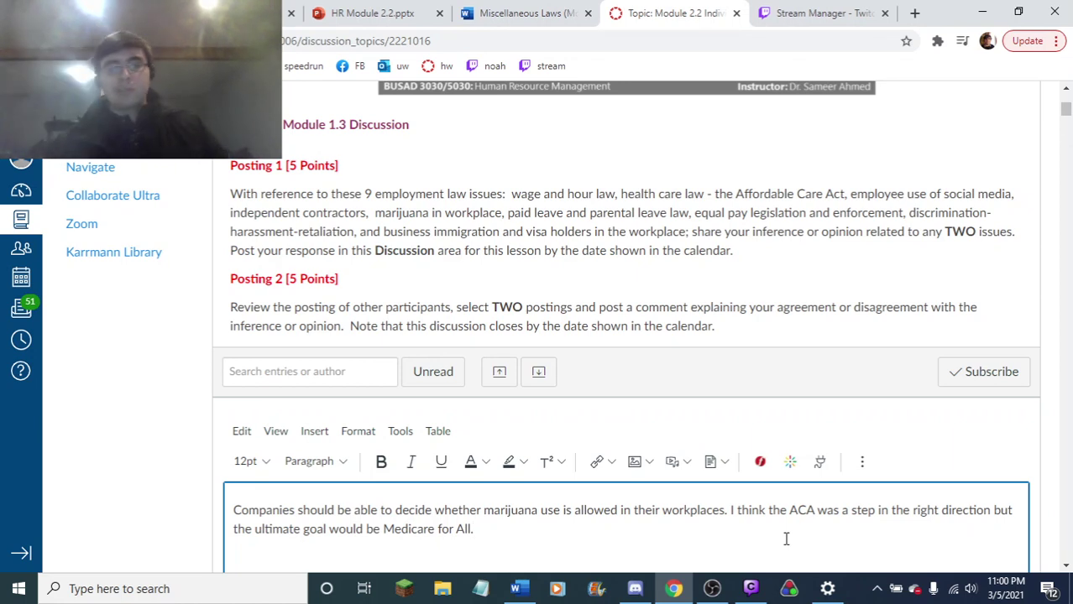
scroll(789, 175, "down", 2)
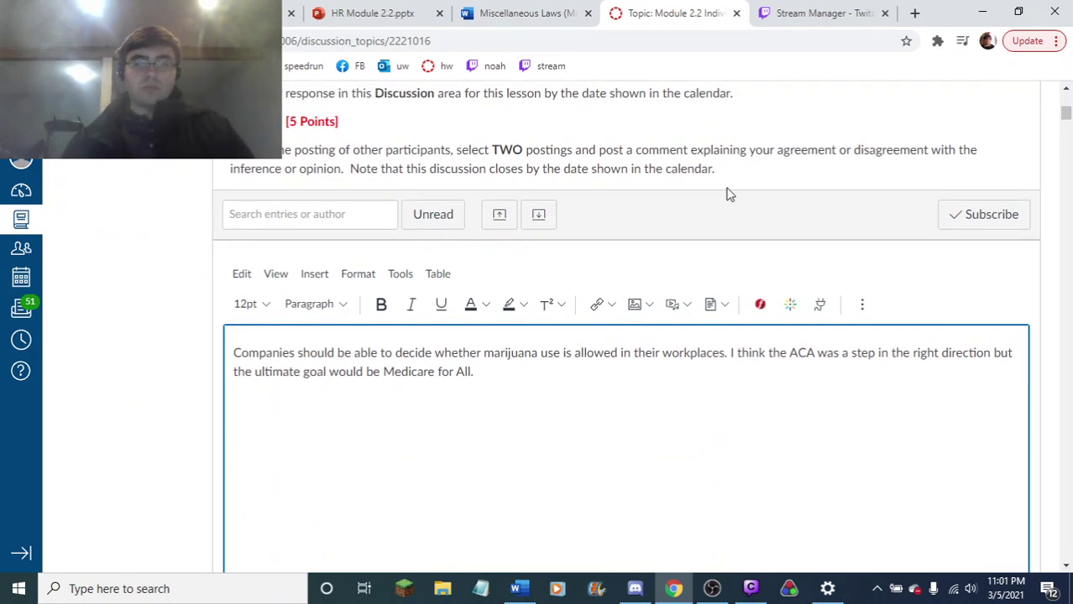